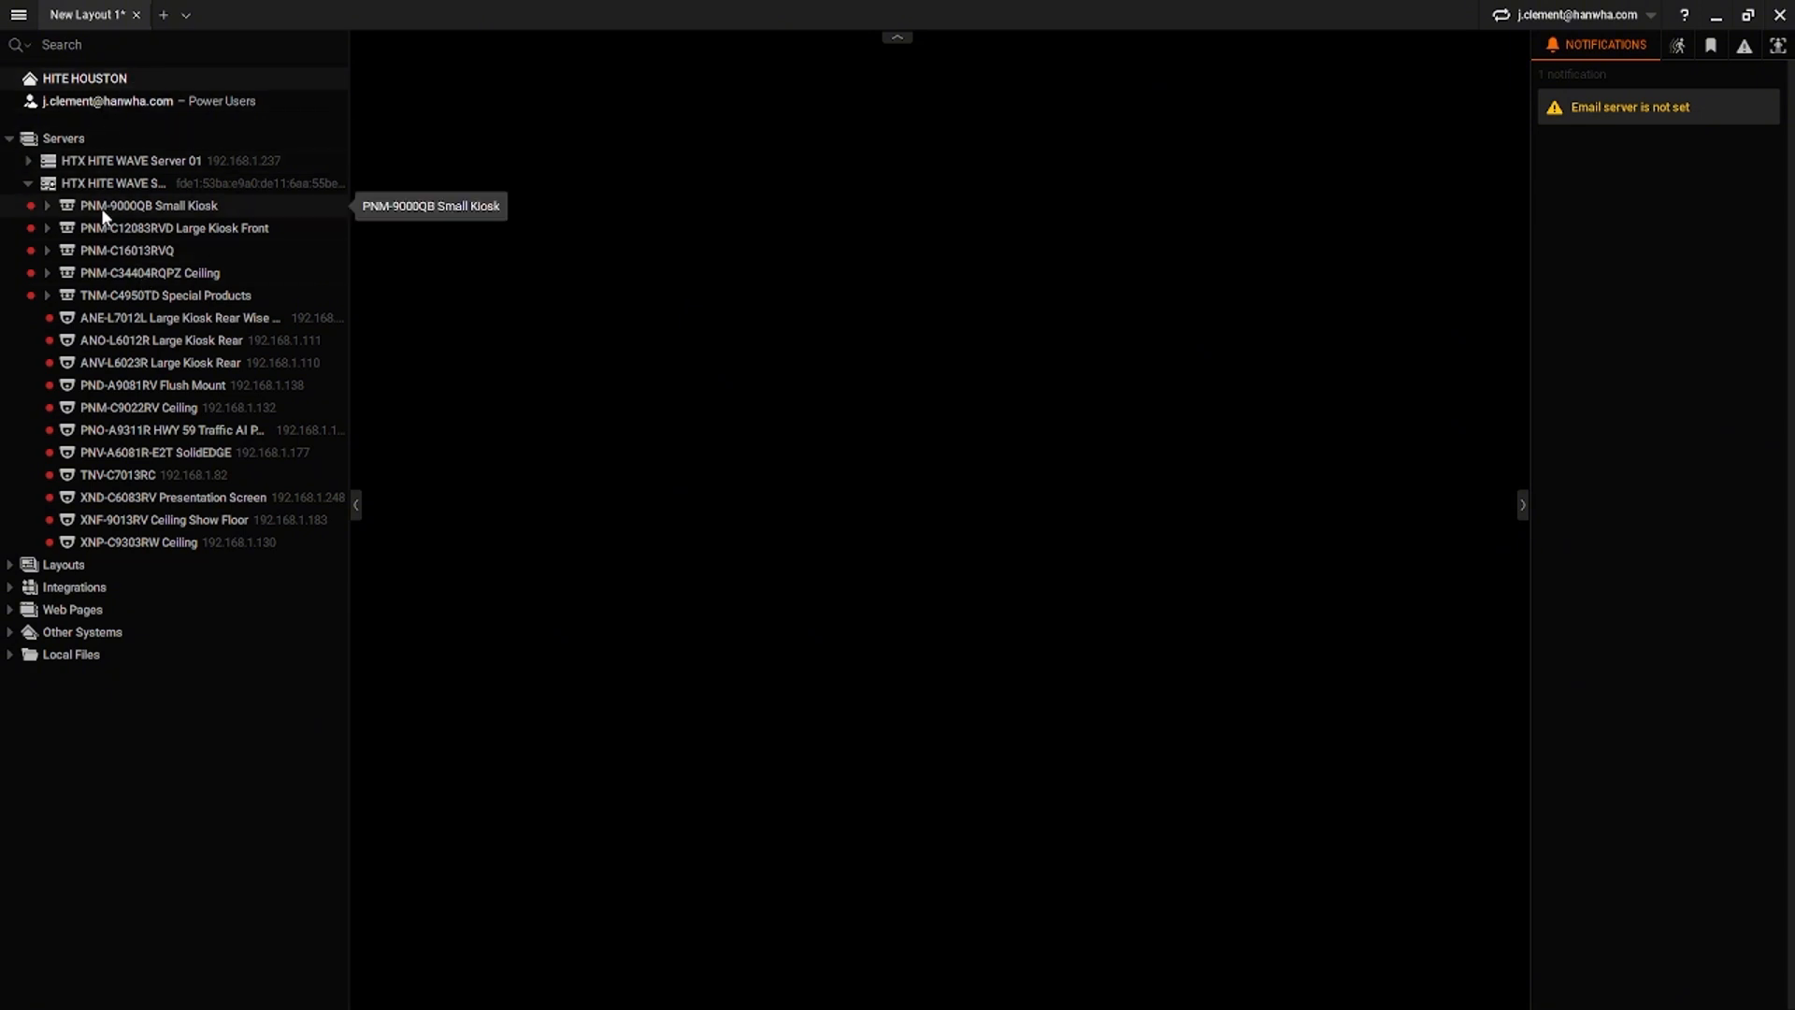
- Review the WAVE AI plugin's version, operating mode and settings in the HITE HOUSTON system administration
right_click(86, 82)
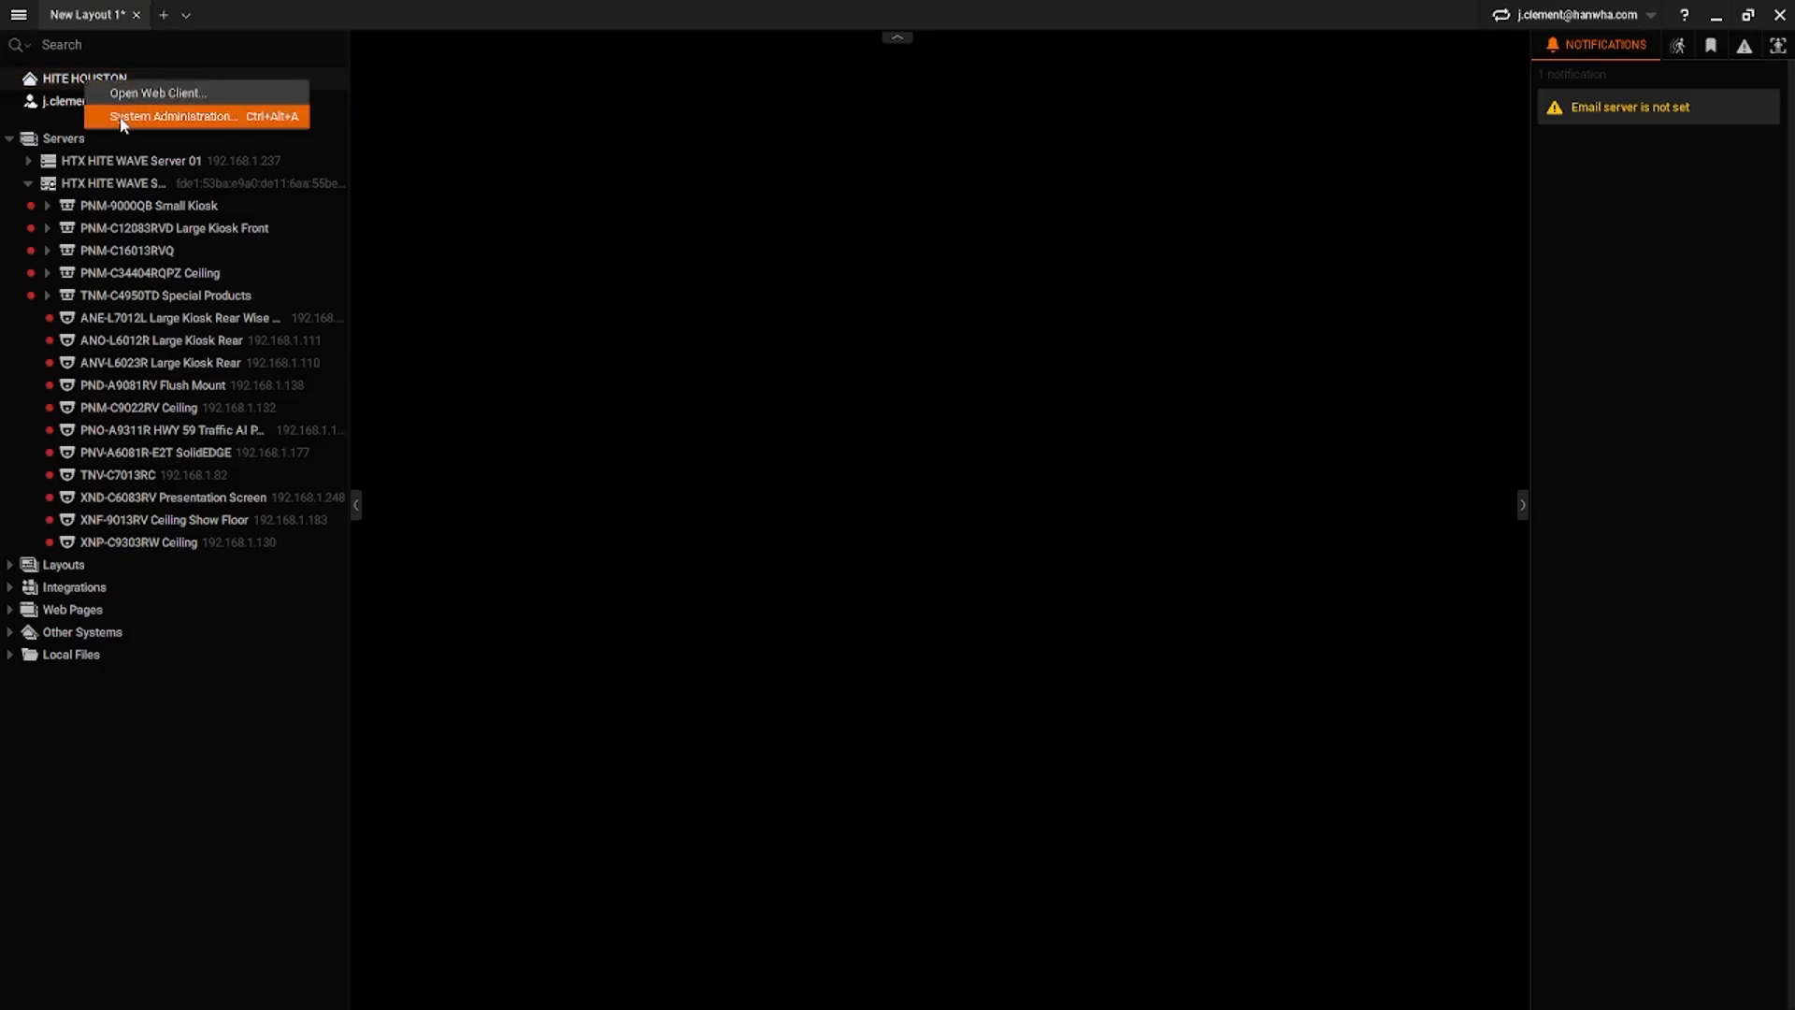
click(120, 114)
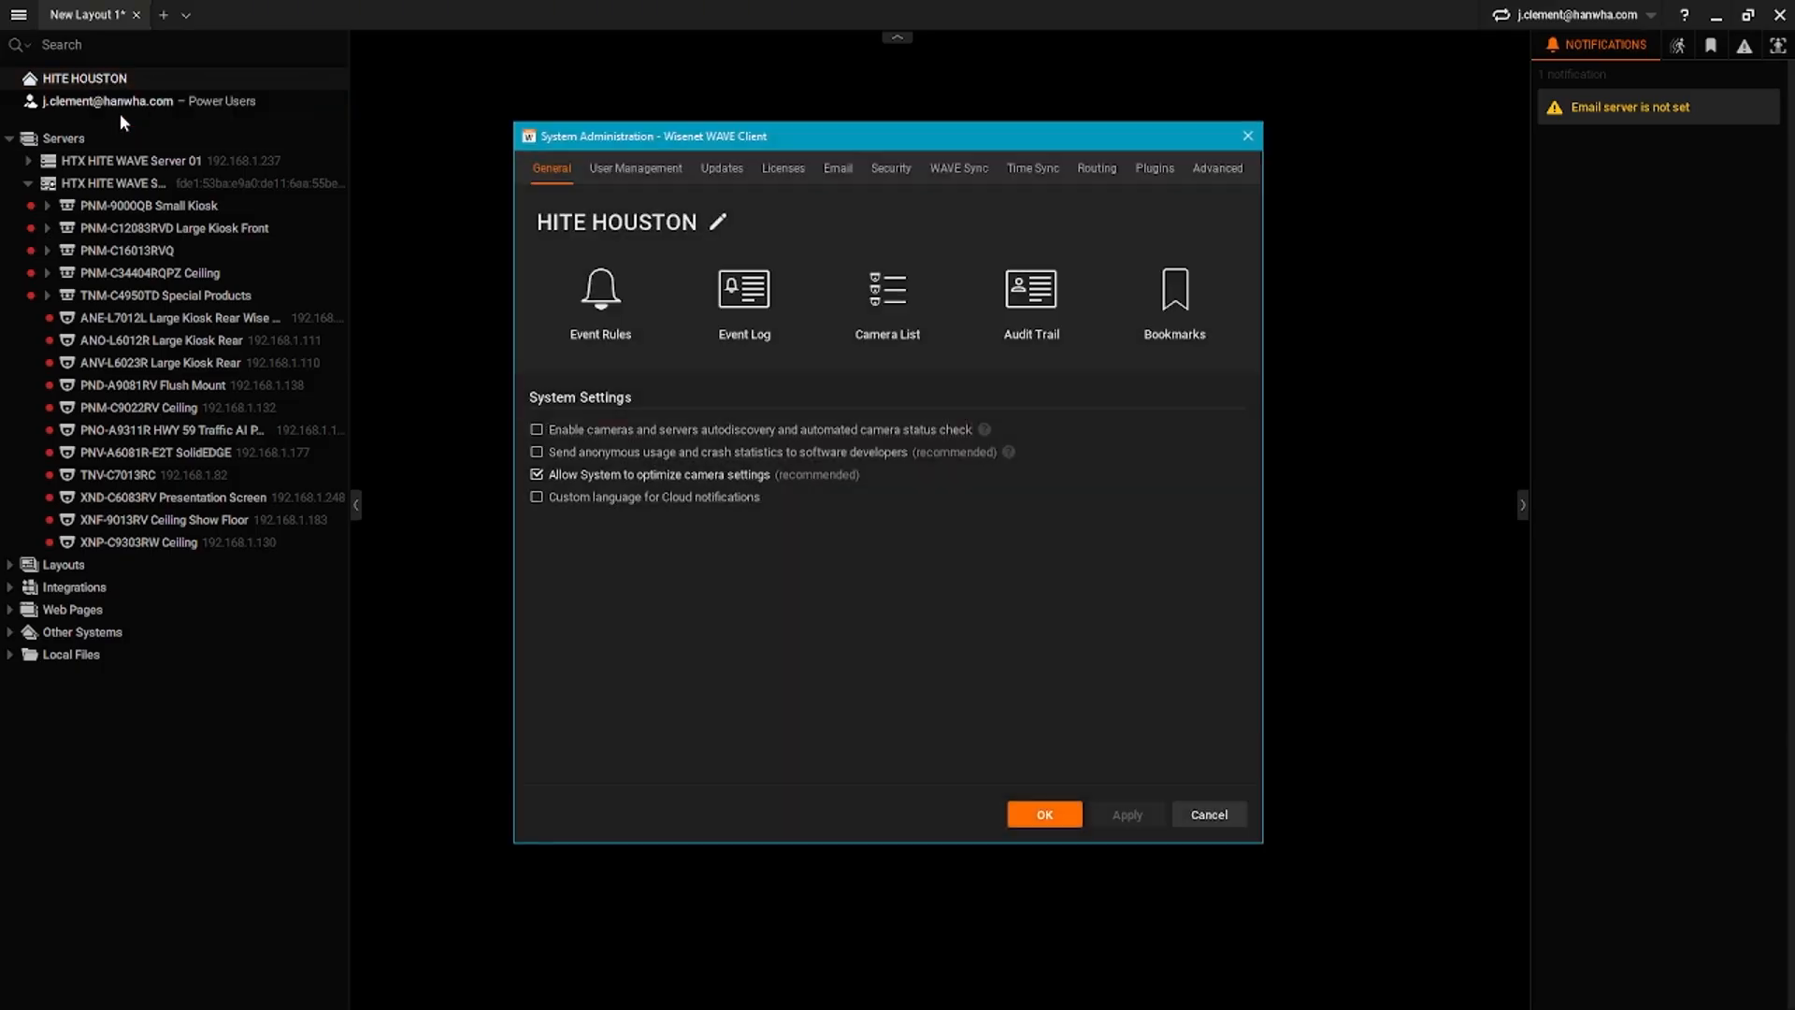
click(1151, 172)
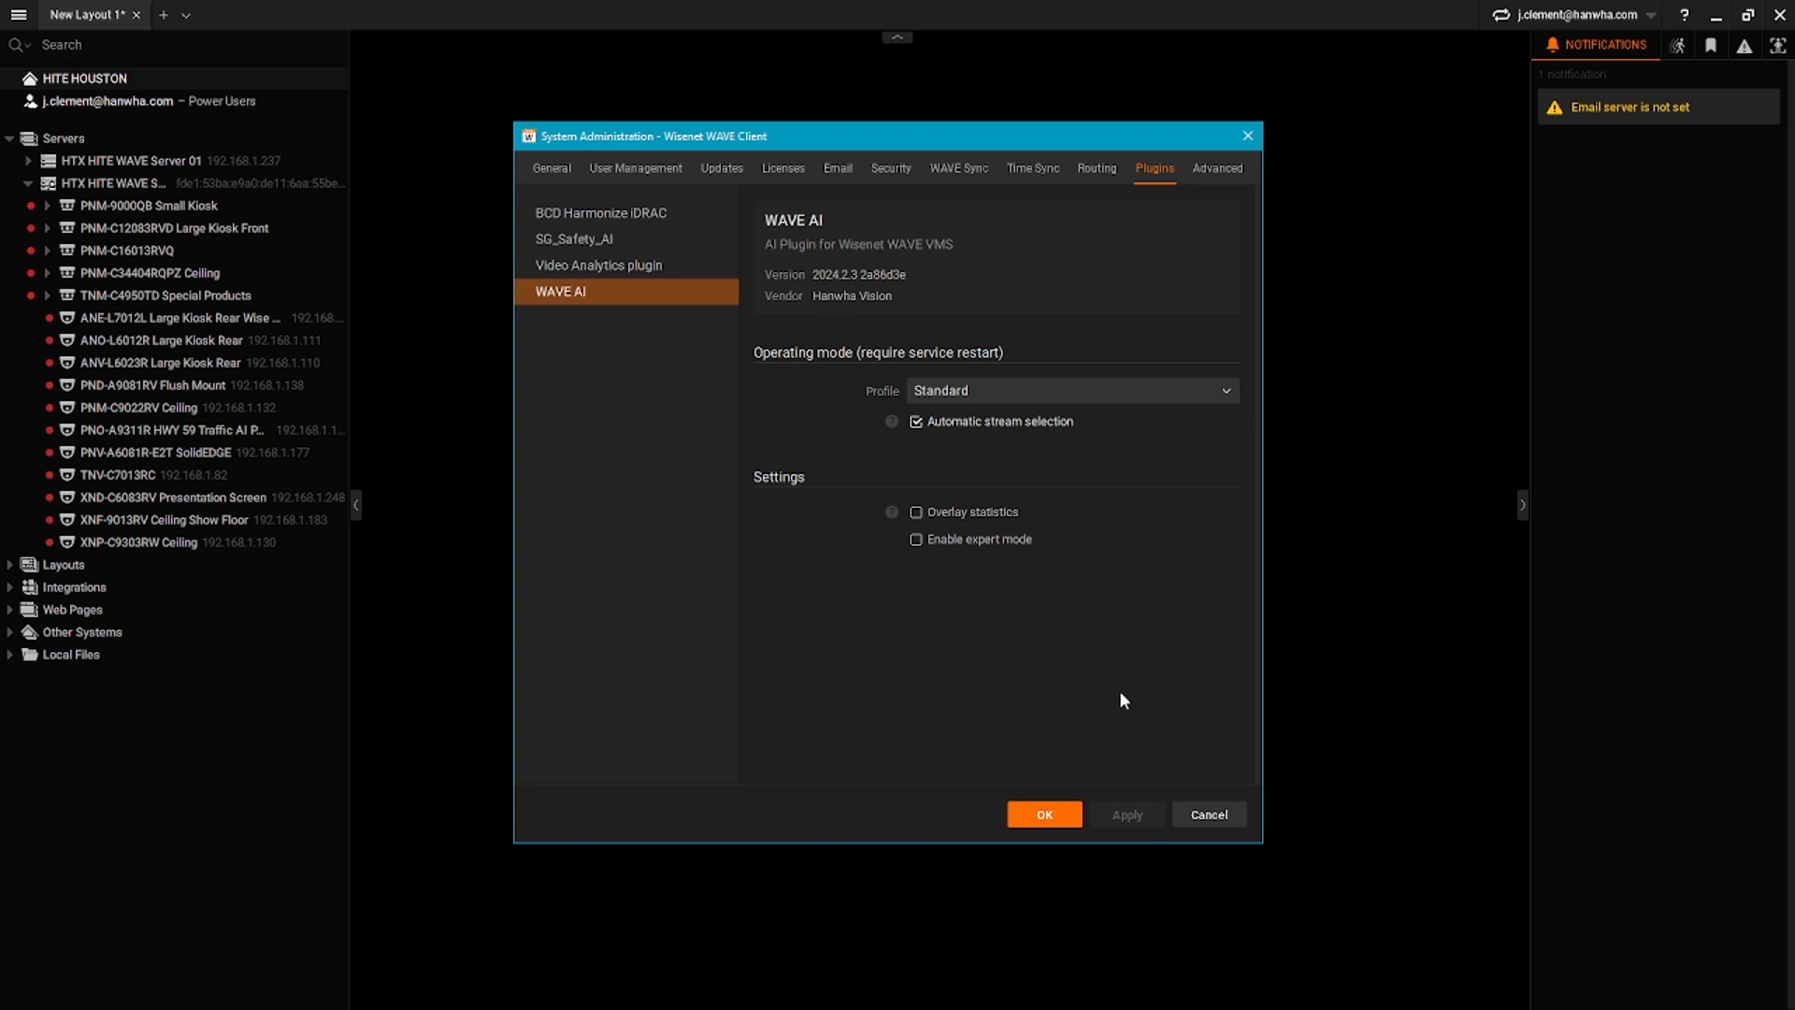
click(1045, 815)
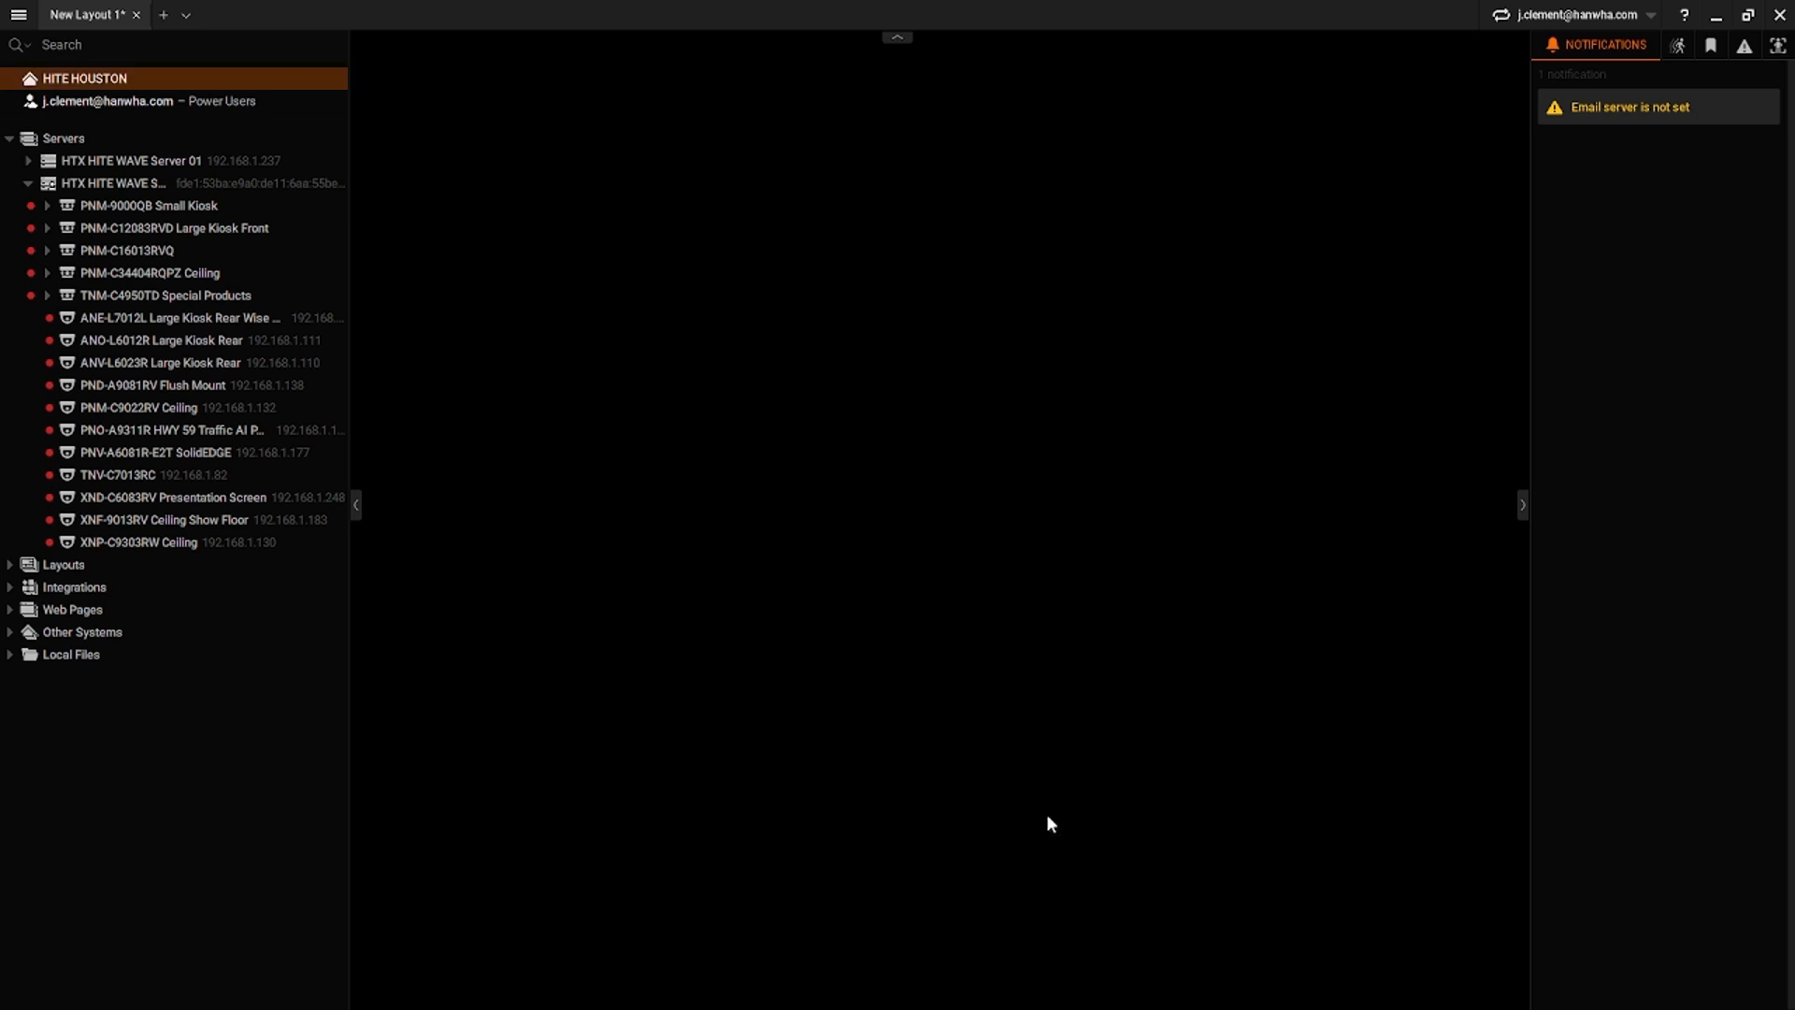
- Place the ANE-L7012L Large Kiosk Rear camera on the empty layout to view its live video
click(169, 319)
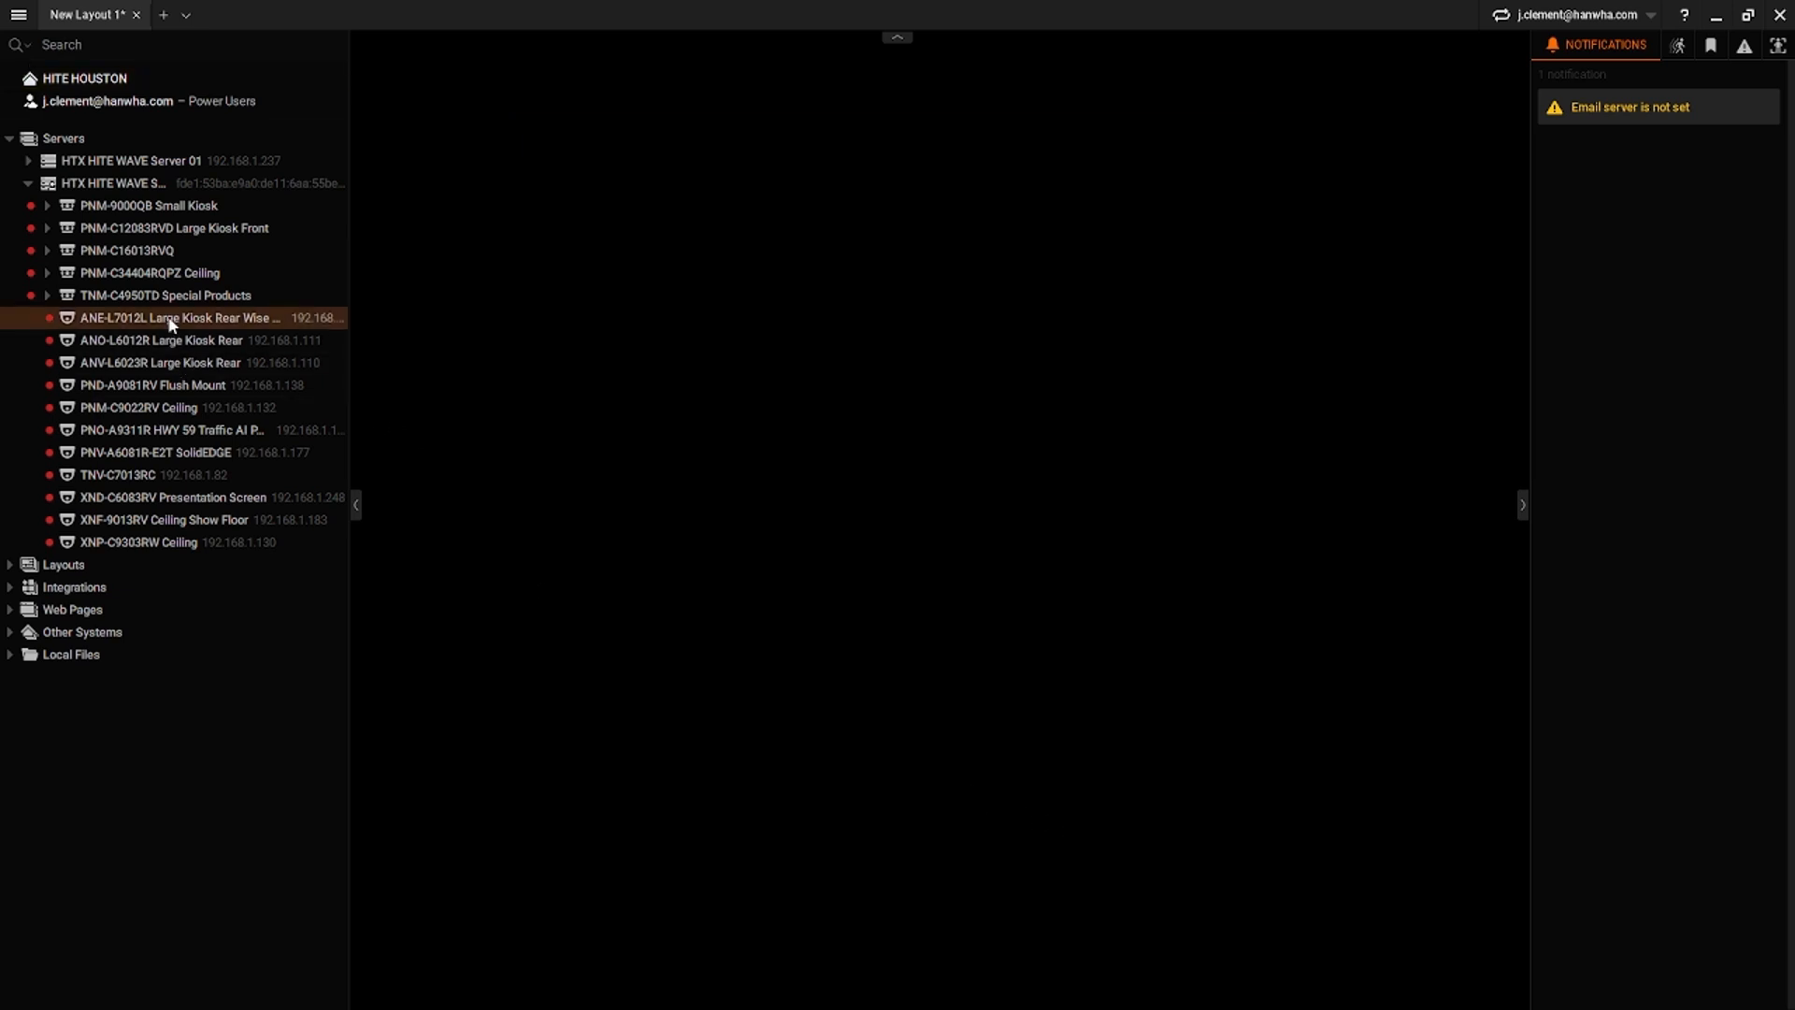
drag(171, 324, 808, 326)
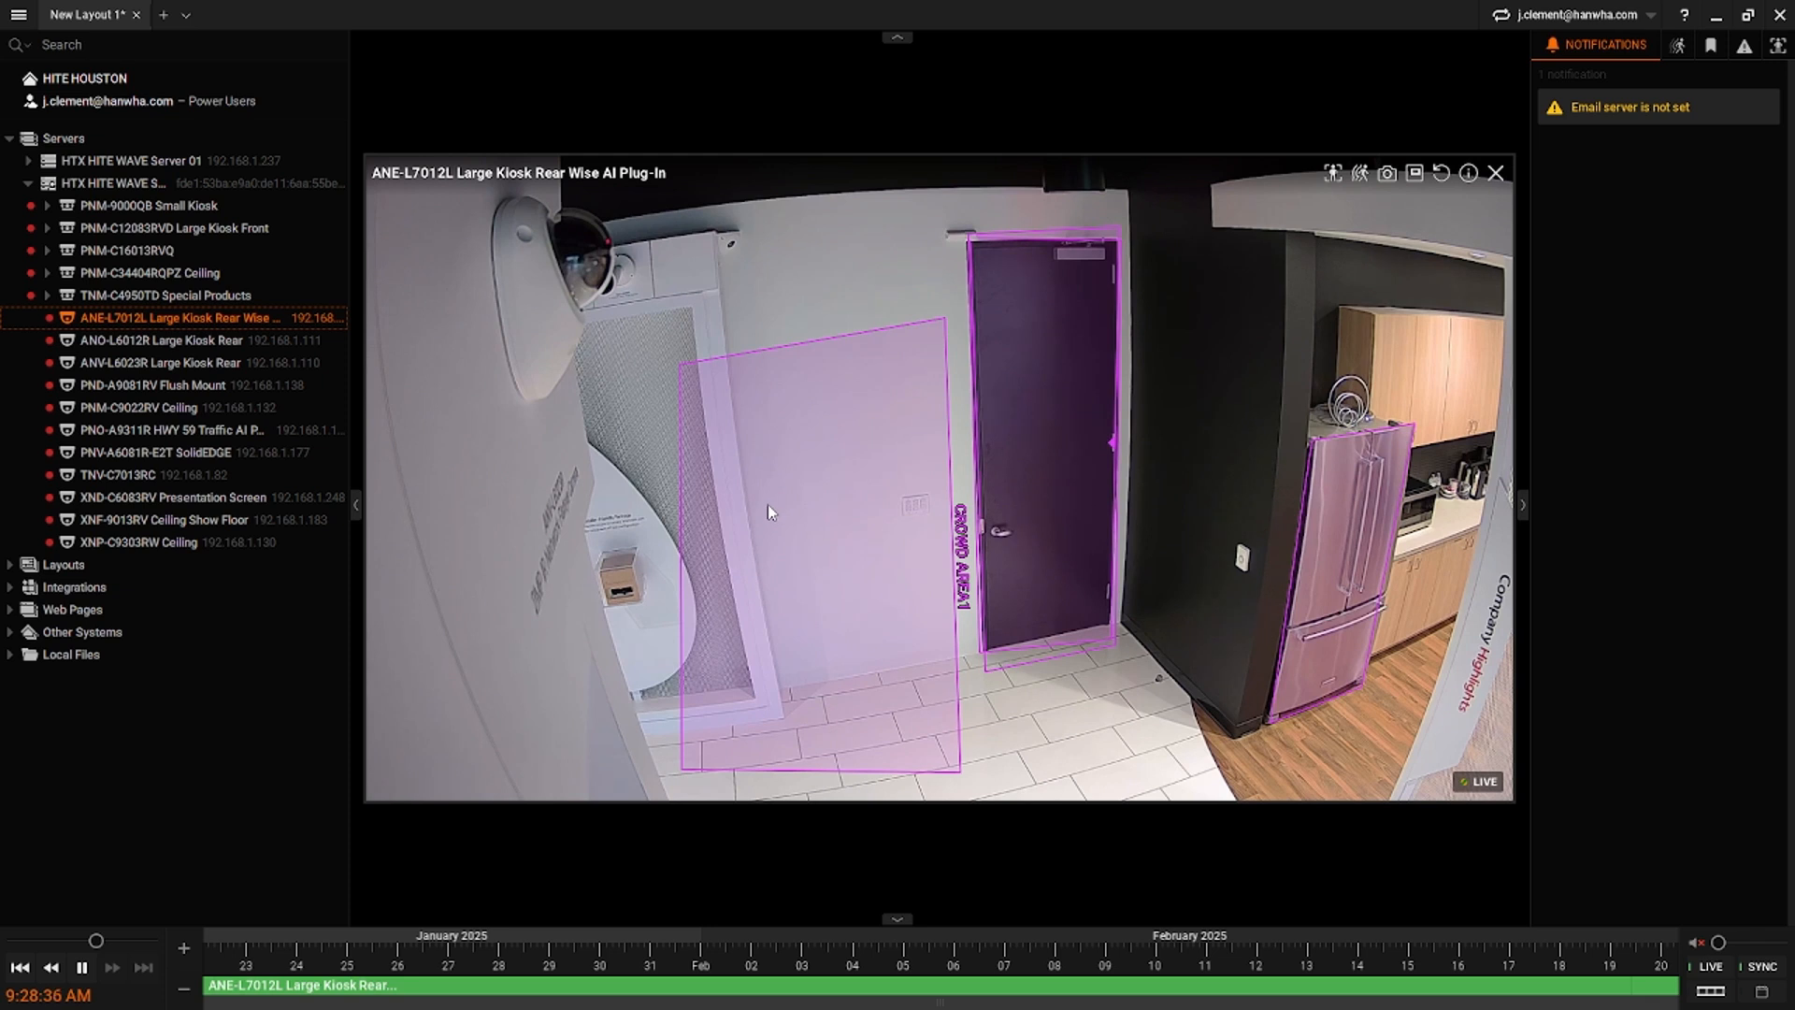
- Examine the ANE-L7012L camera's plugin settings for Hanwha analytics, WAVE AI and the WAVE AI licenses
right_click(877, 256)
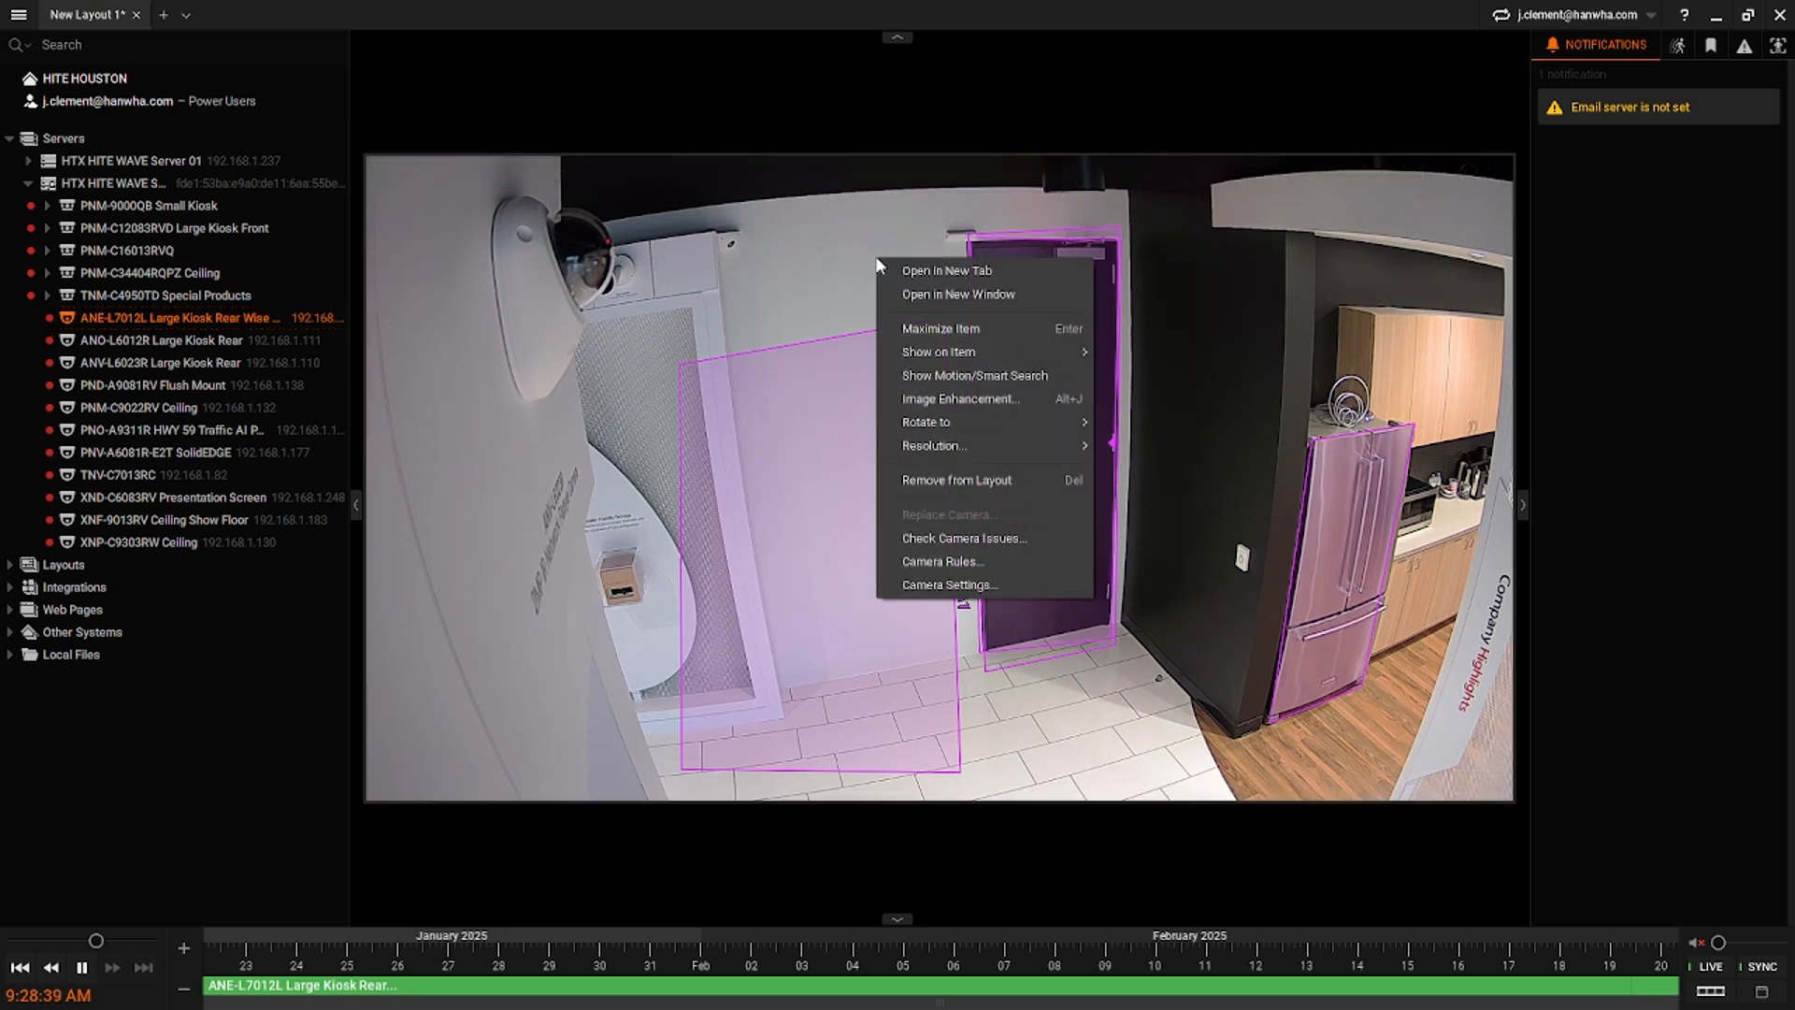
click(966, 585)
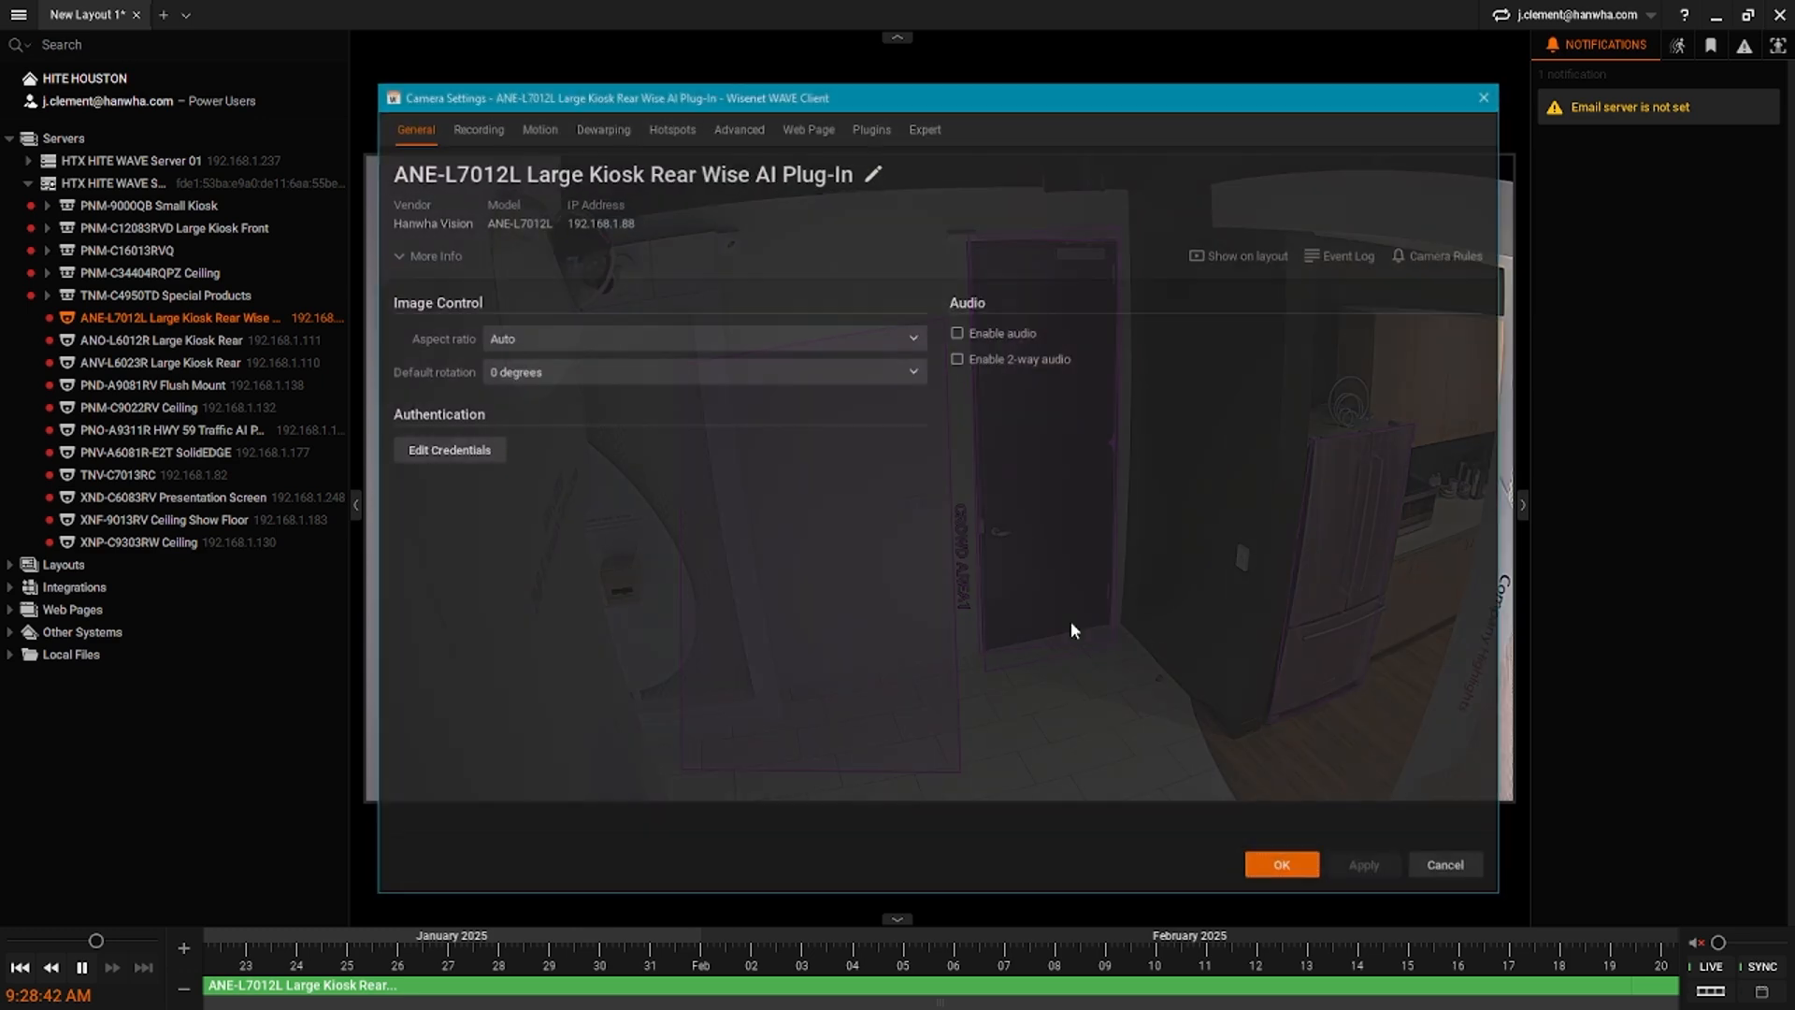
click(868, 128)
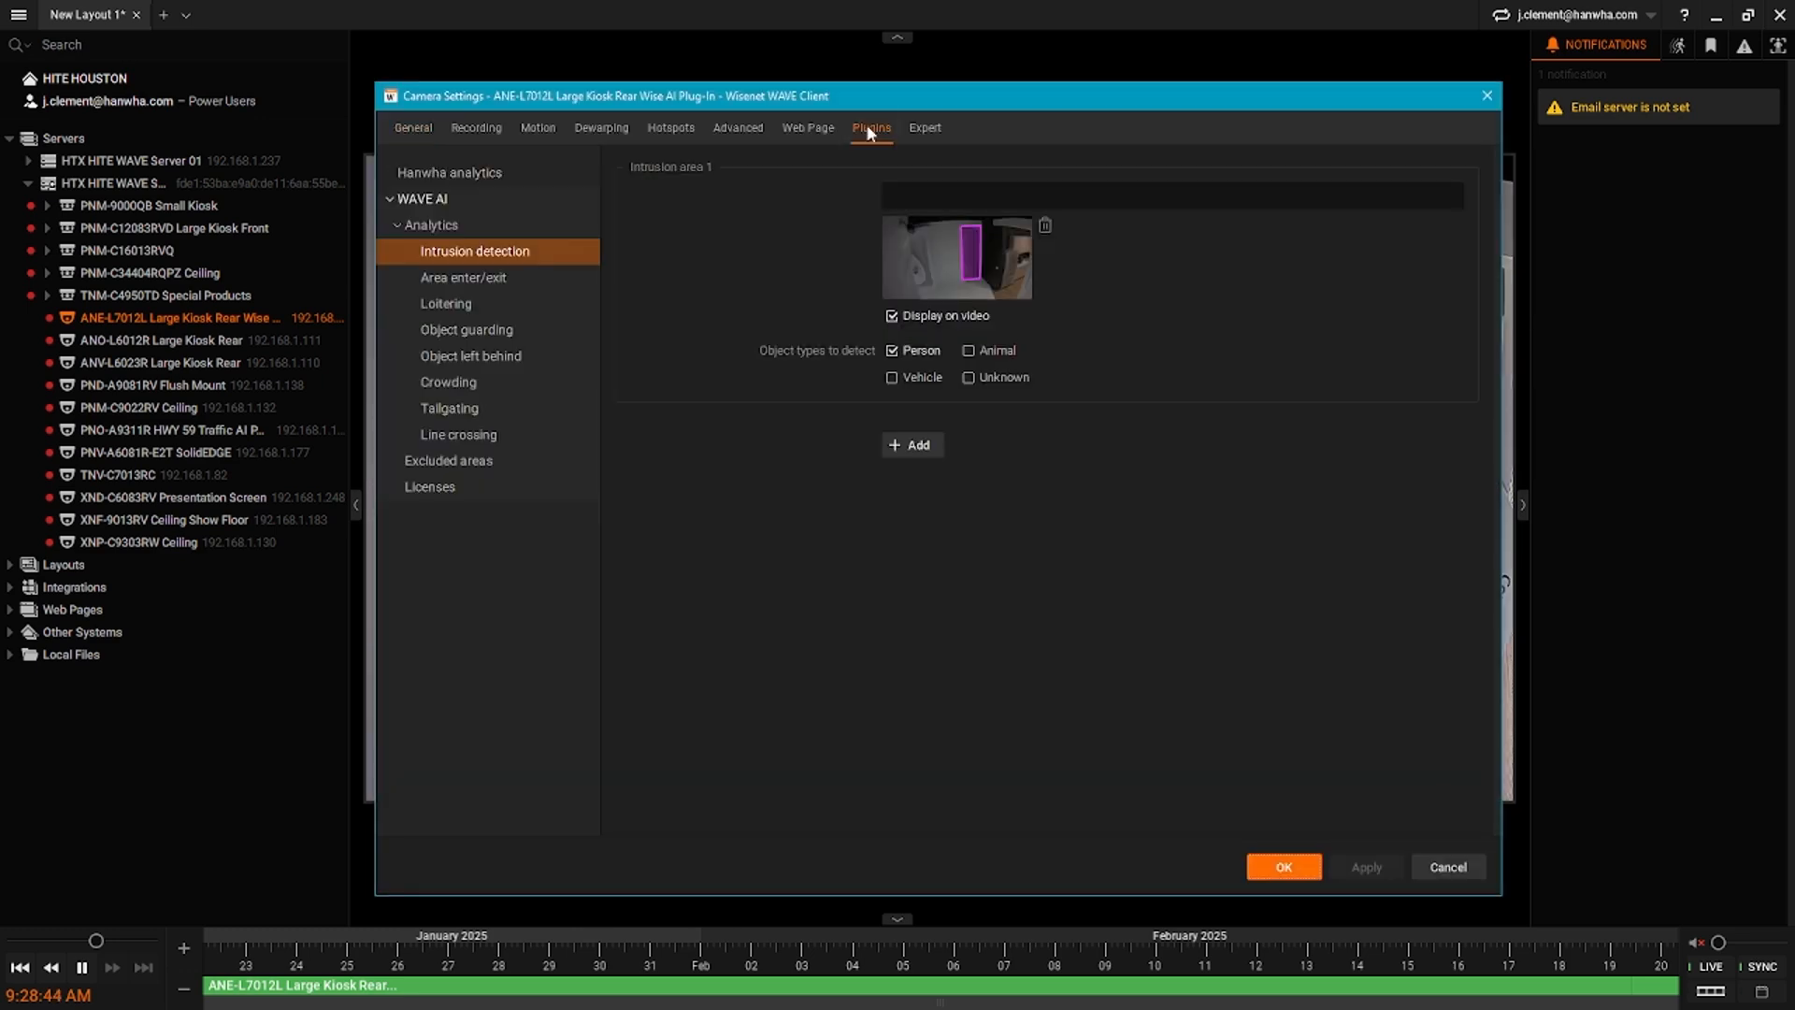
click(432, 177)
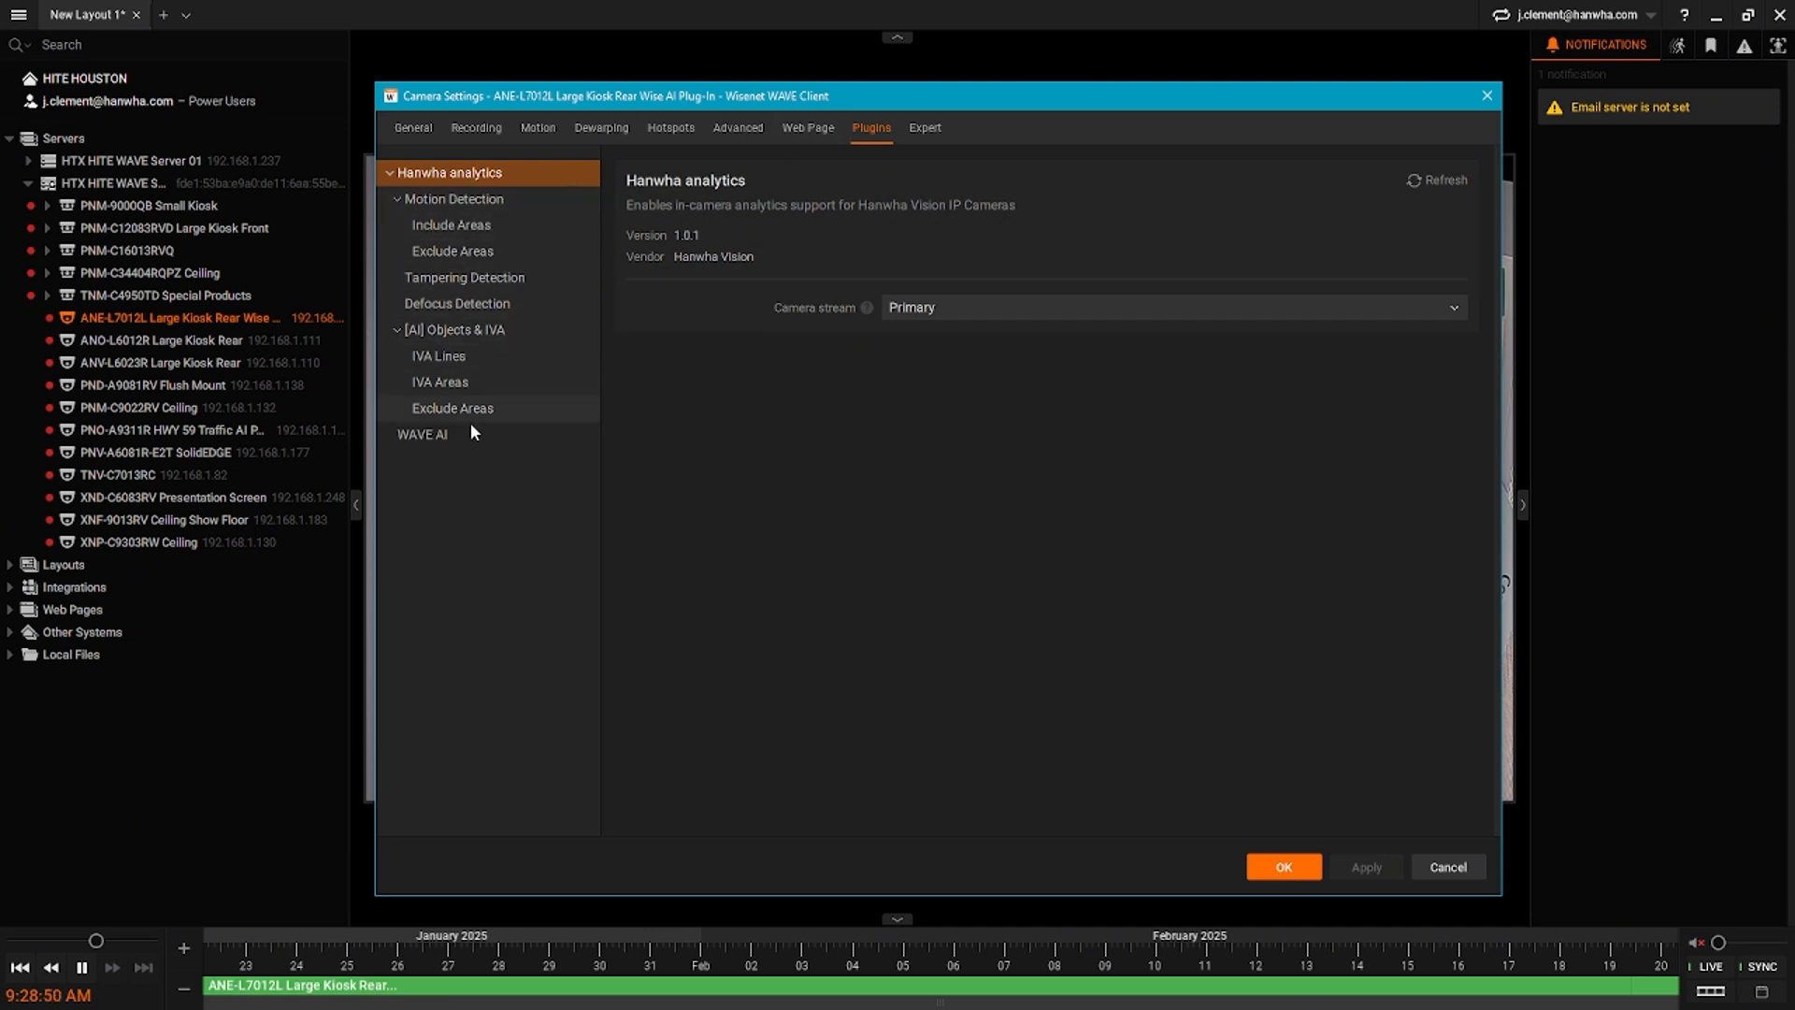
click(430, 435)
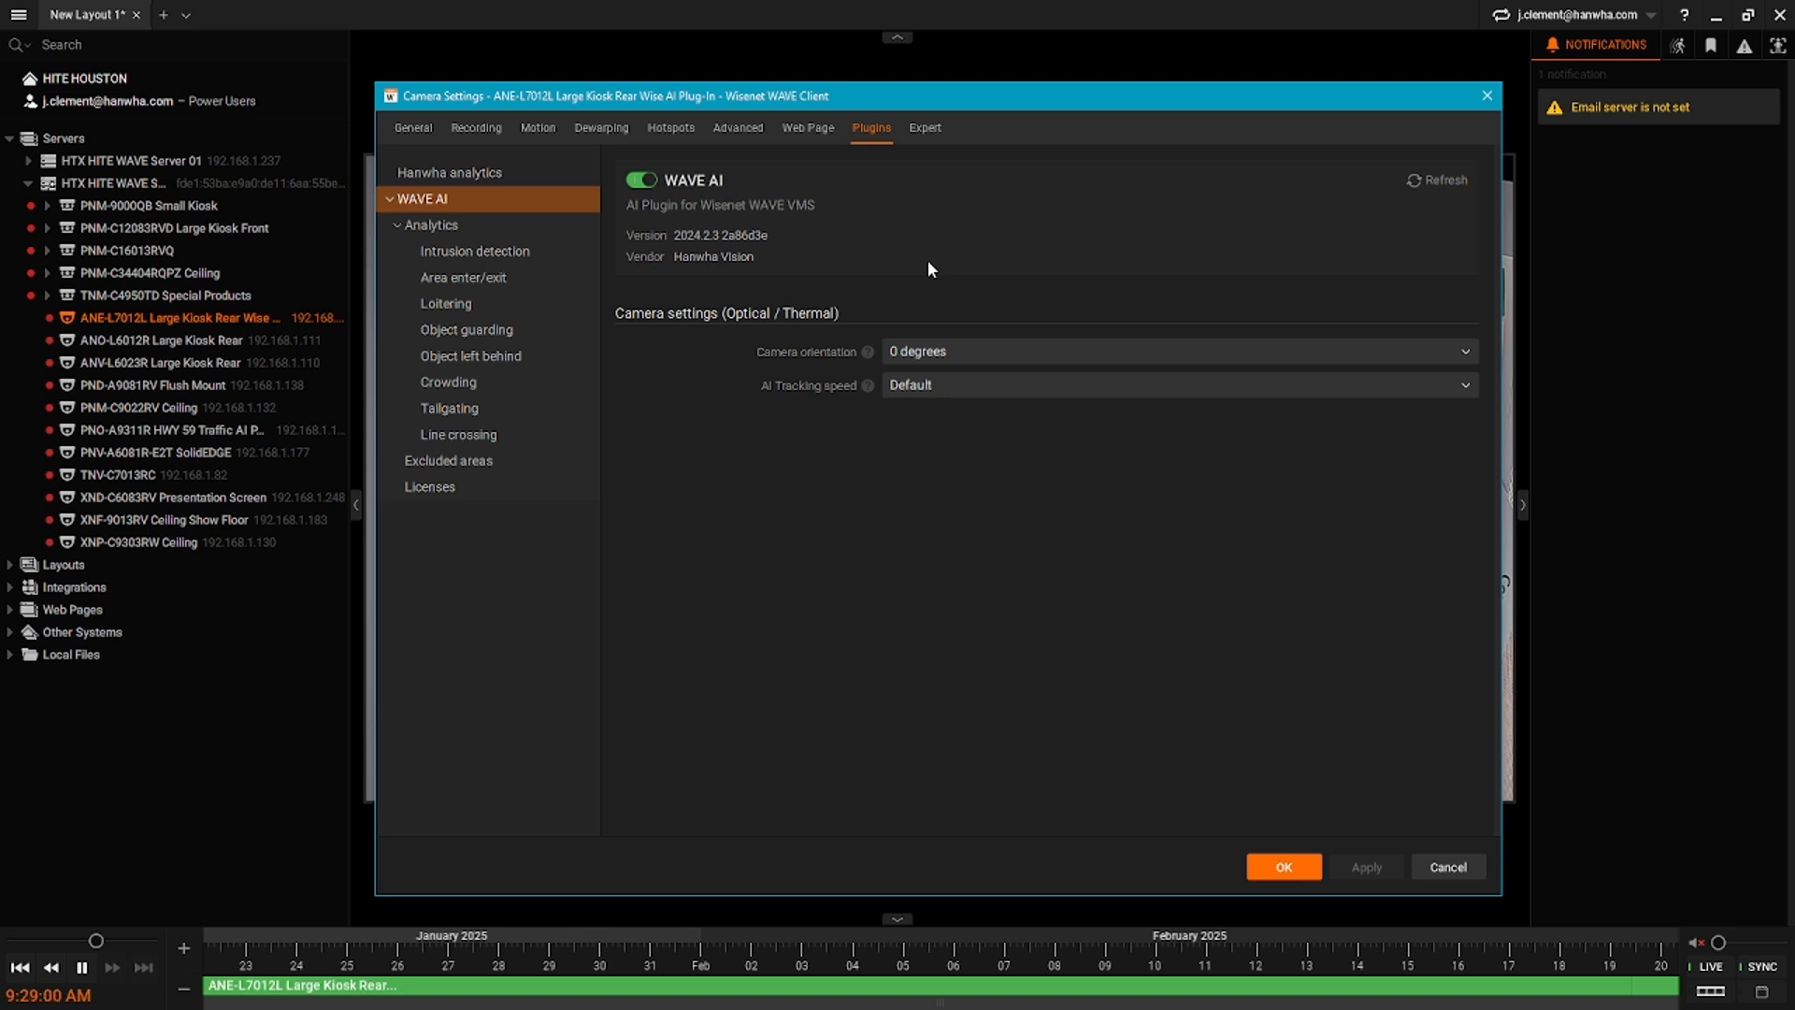
click(450, 482)
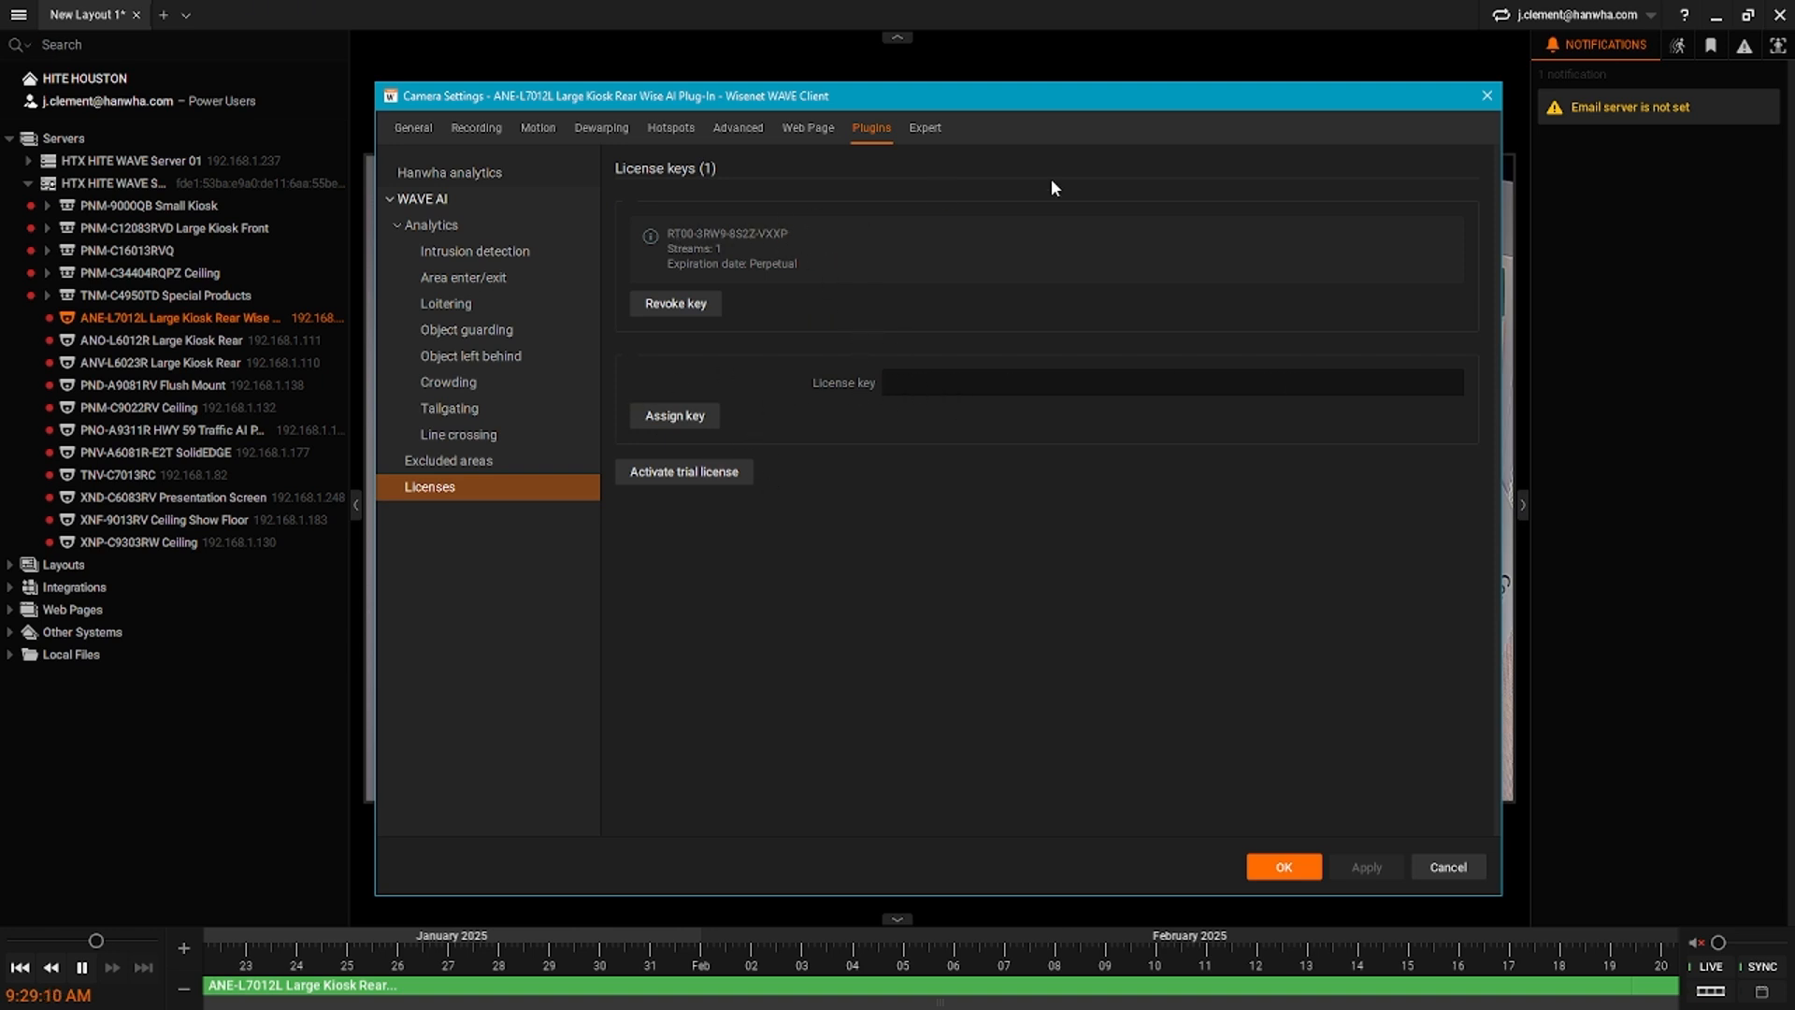
click(1278, 866)
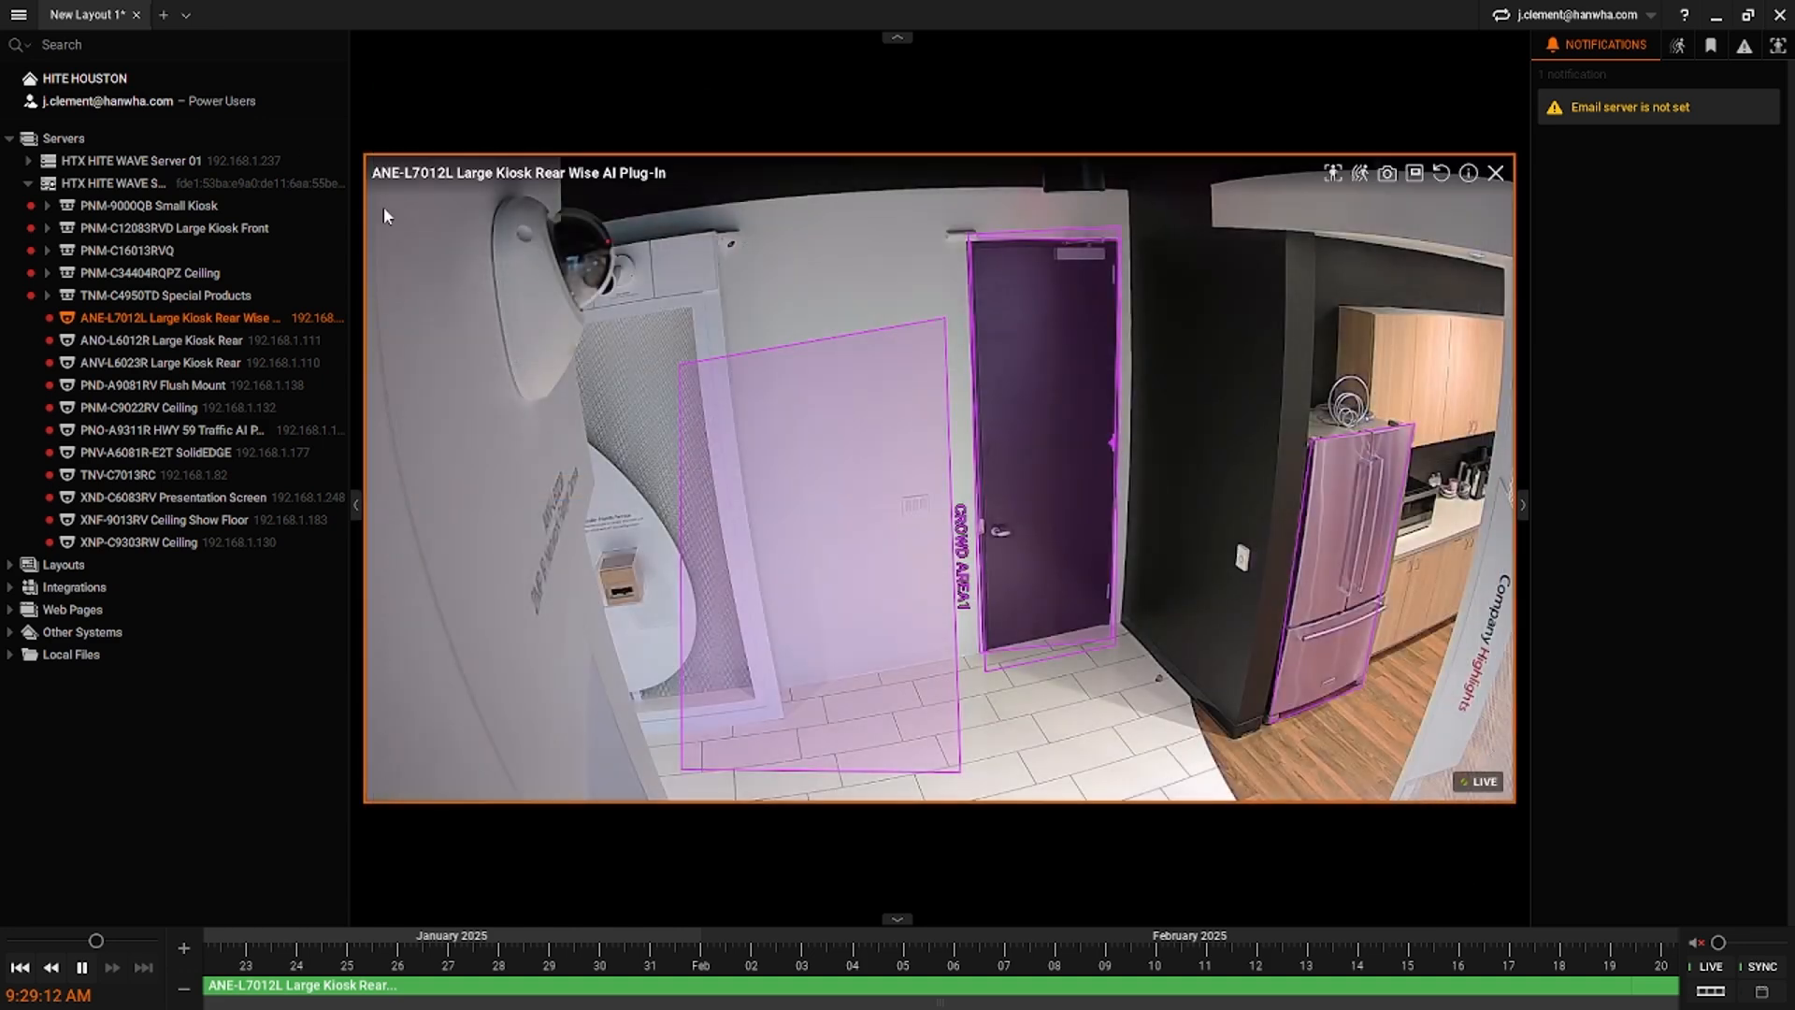
- Review the active licenses in the HITE HOUSTON system administration without changing anything
right_click(116, 80)
click(139, 114)
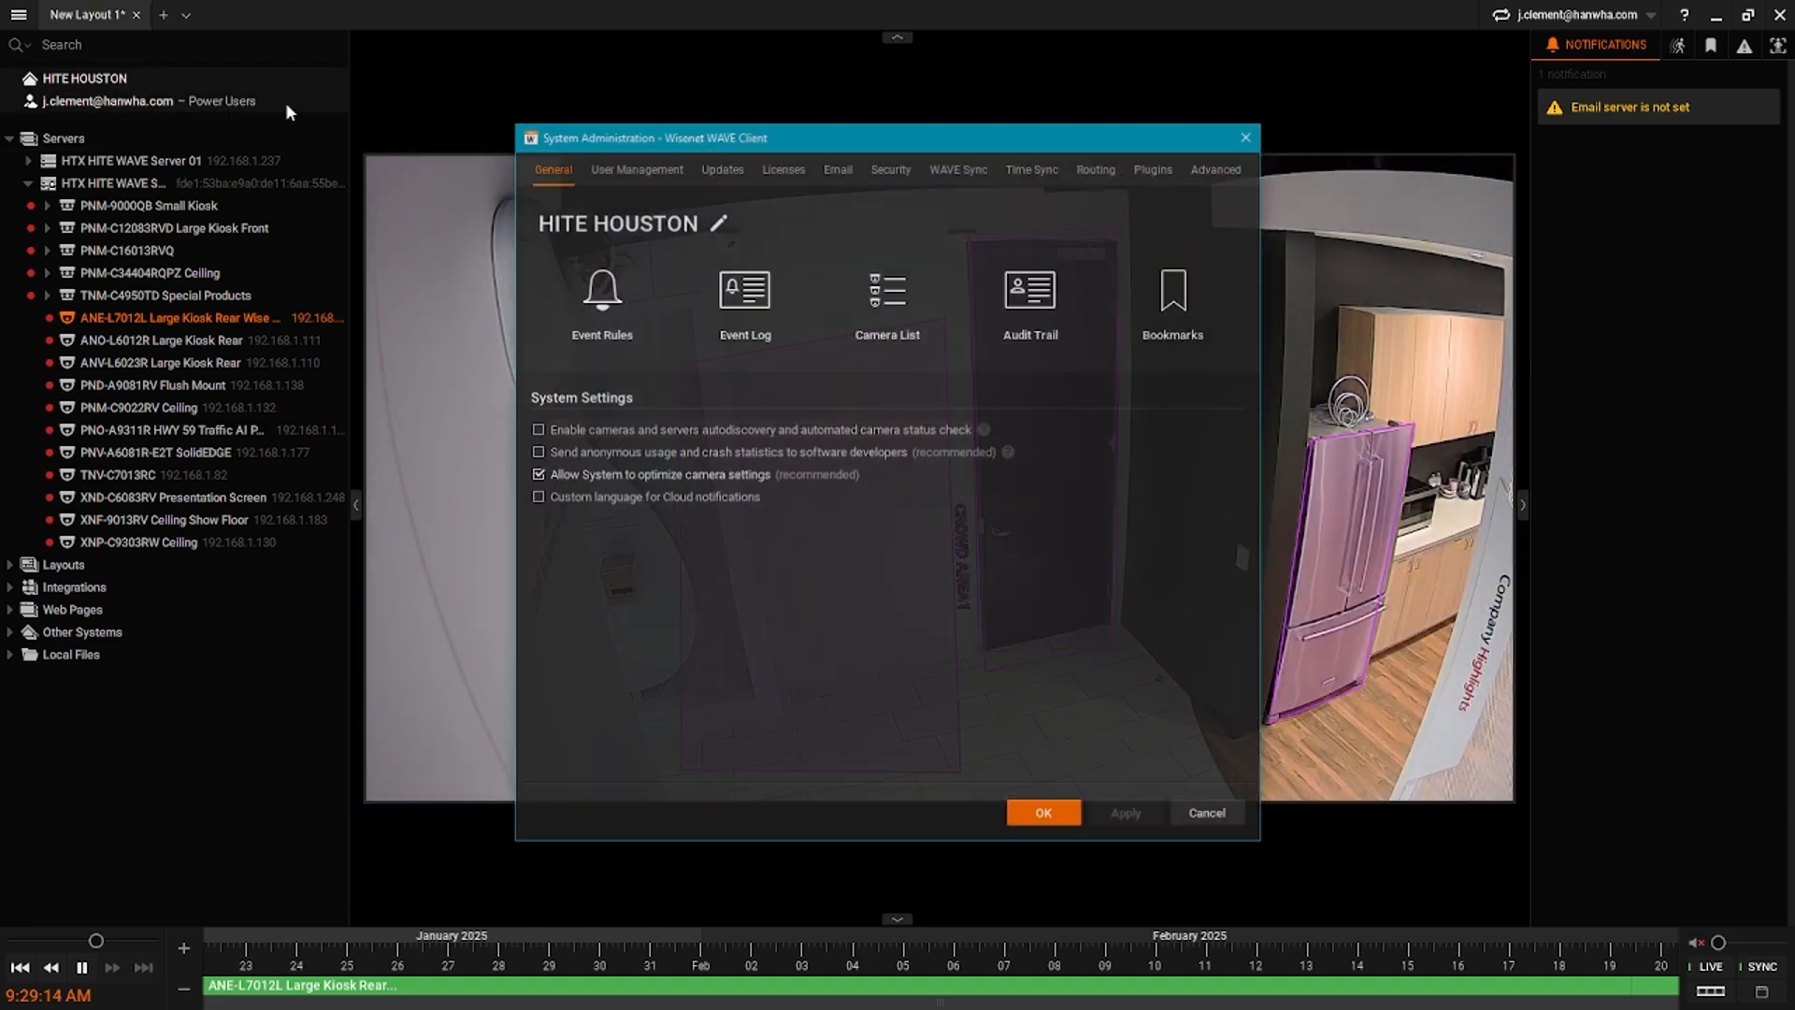
click(788, 170)
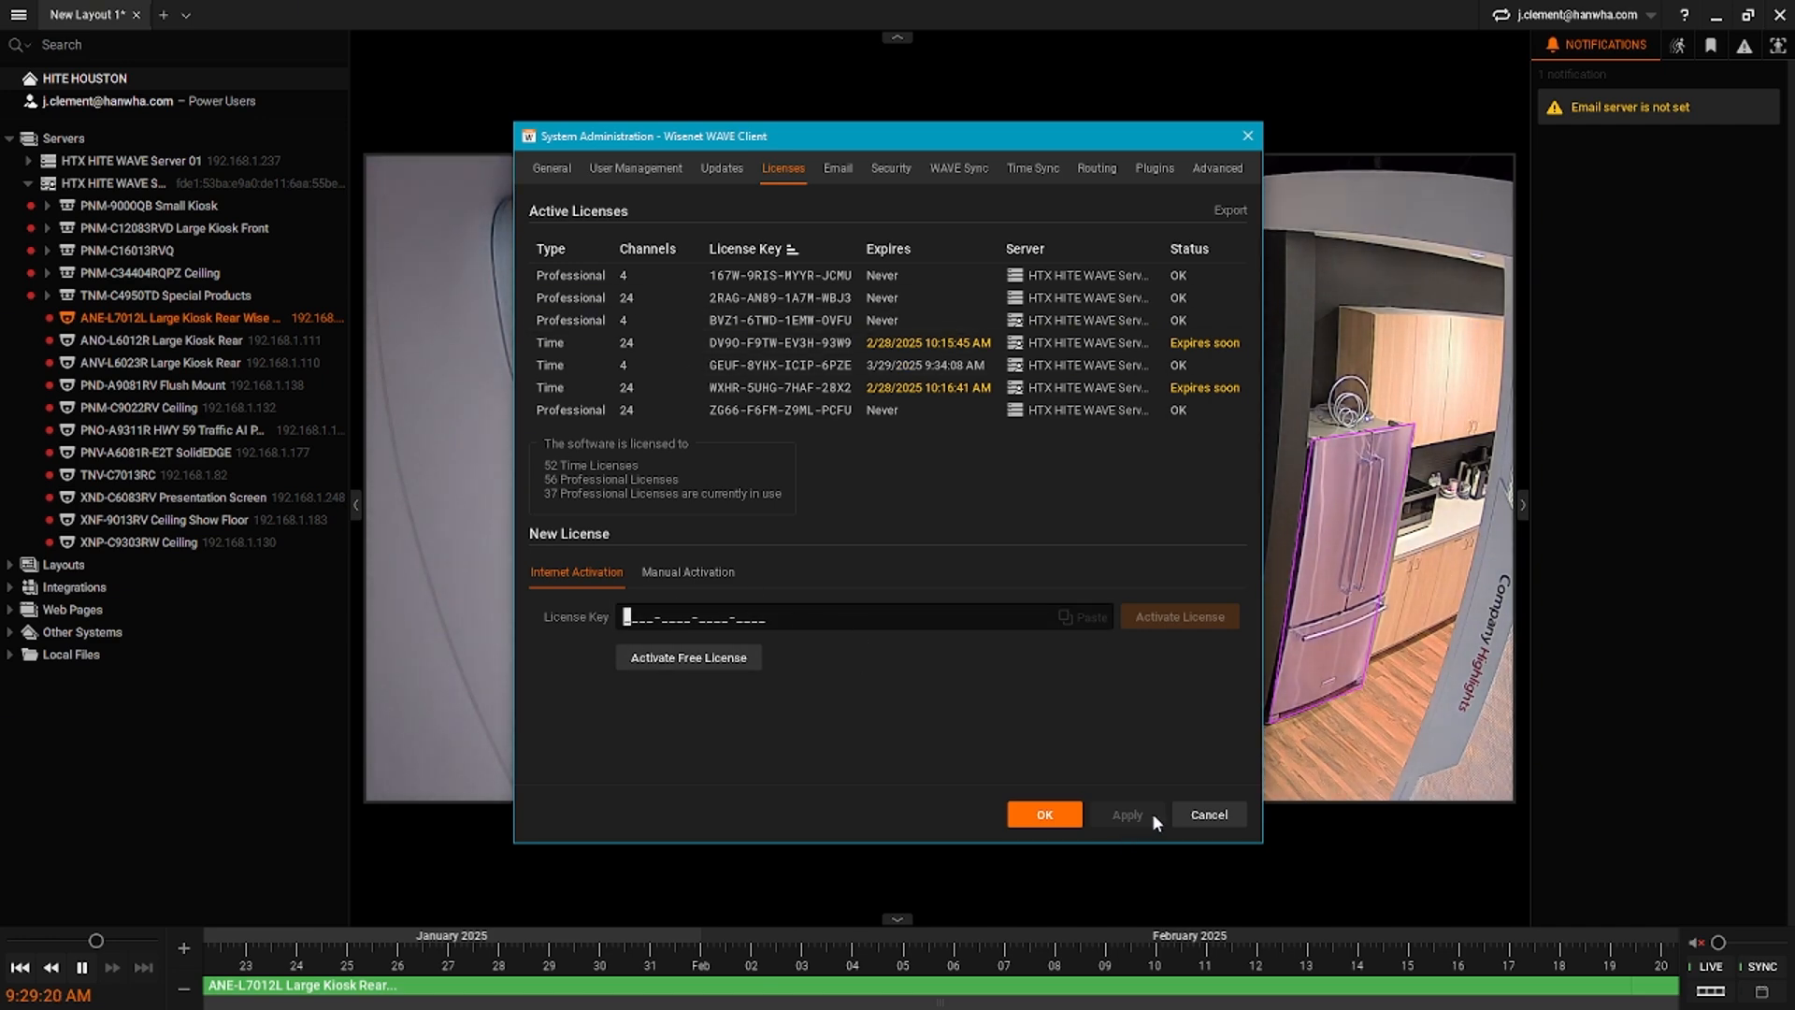
click(1210, 814)
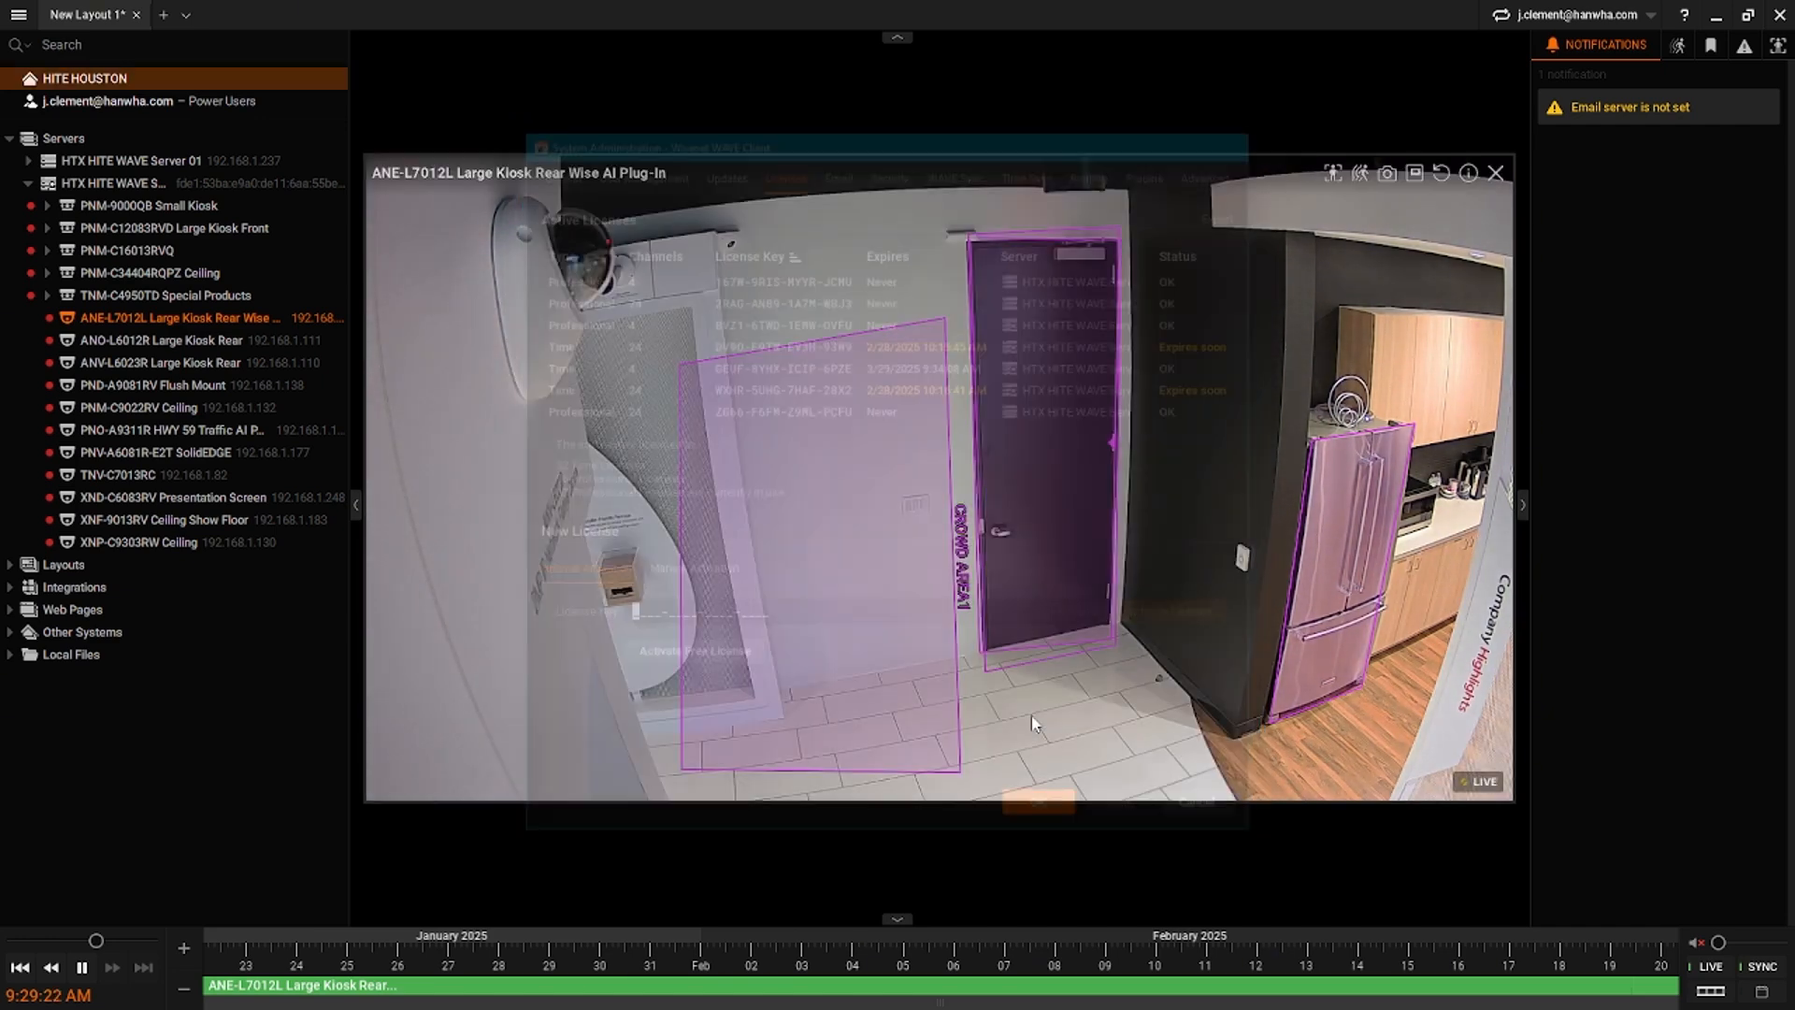
- Add a second WAVE AI intrusion detection area to the ANE-L7012L camera and name it Nvidia Test
right_click(227, 314)
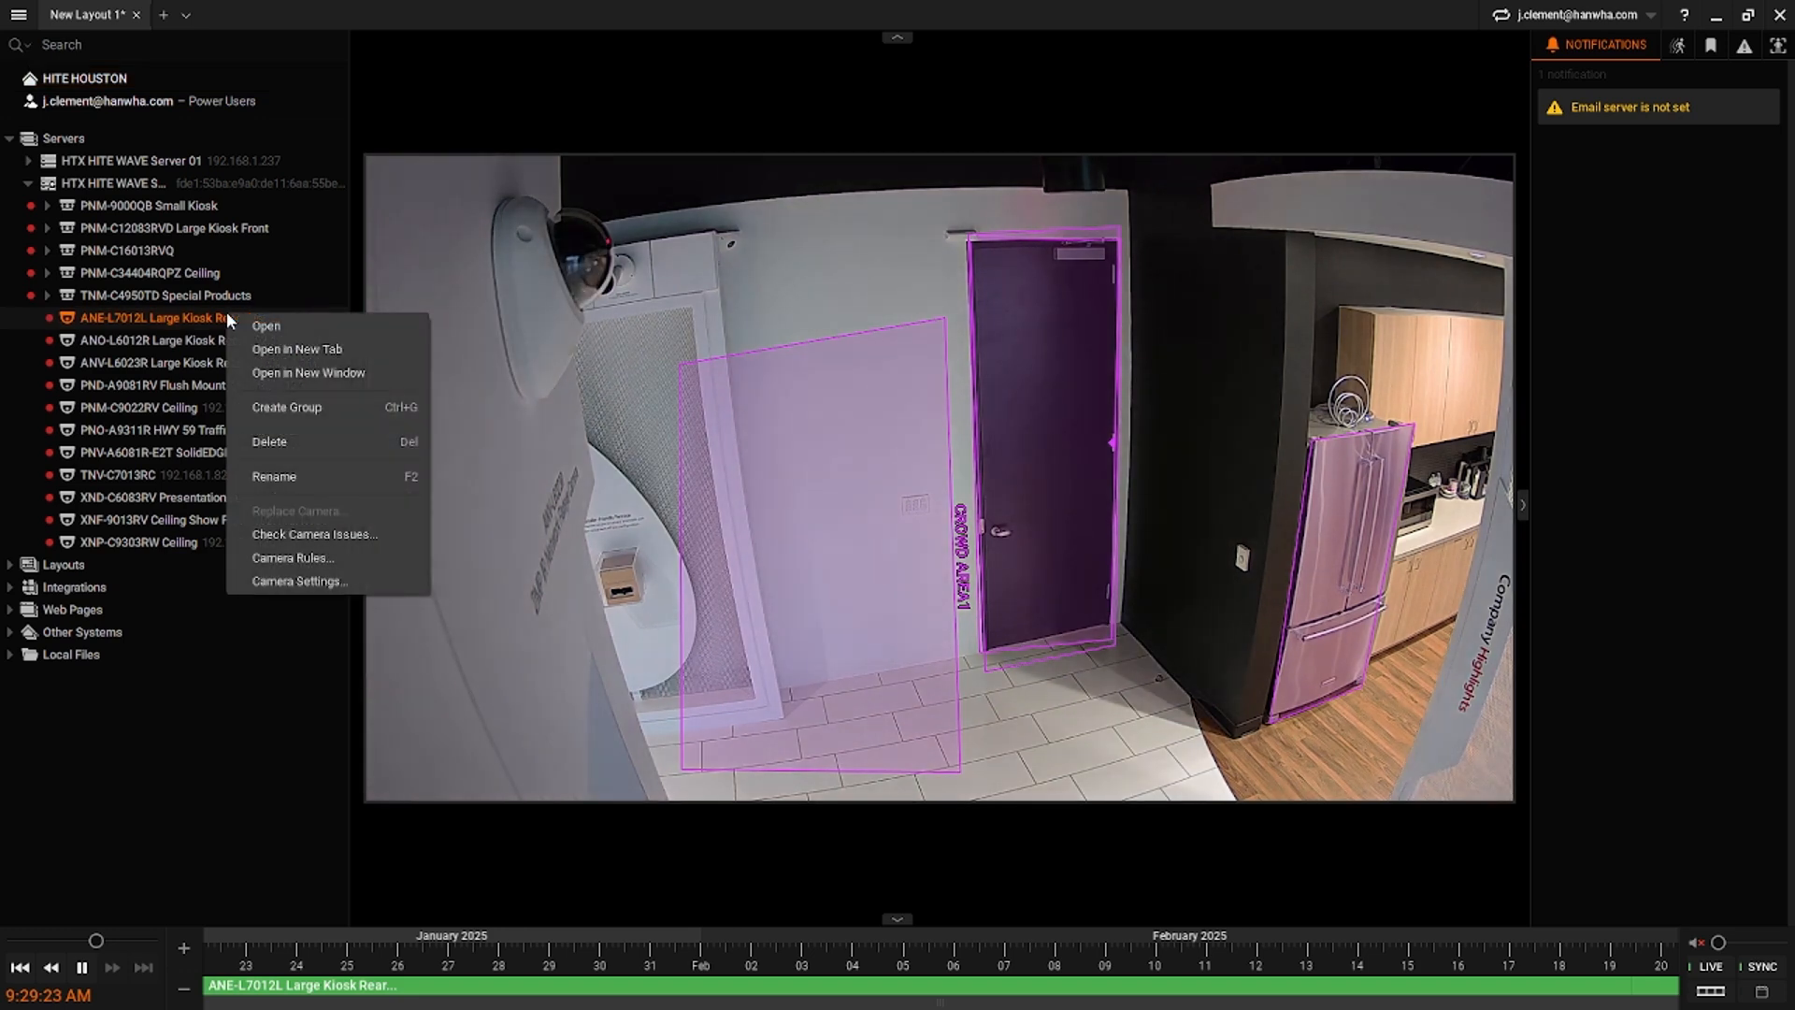
click(324, 581)
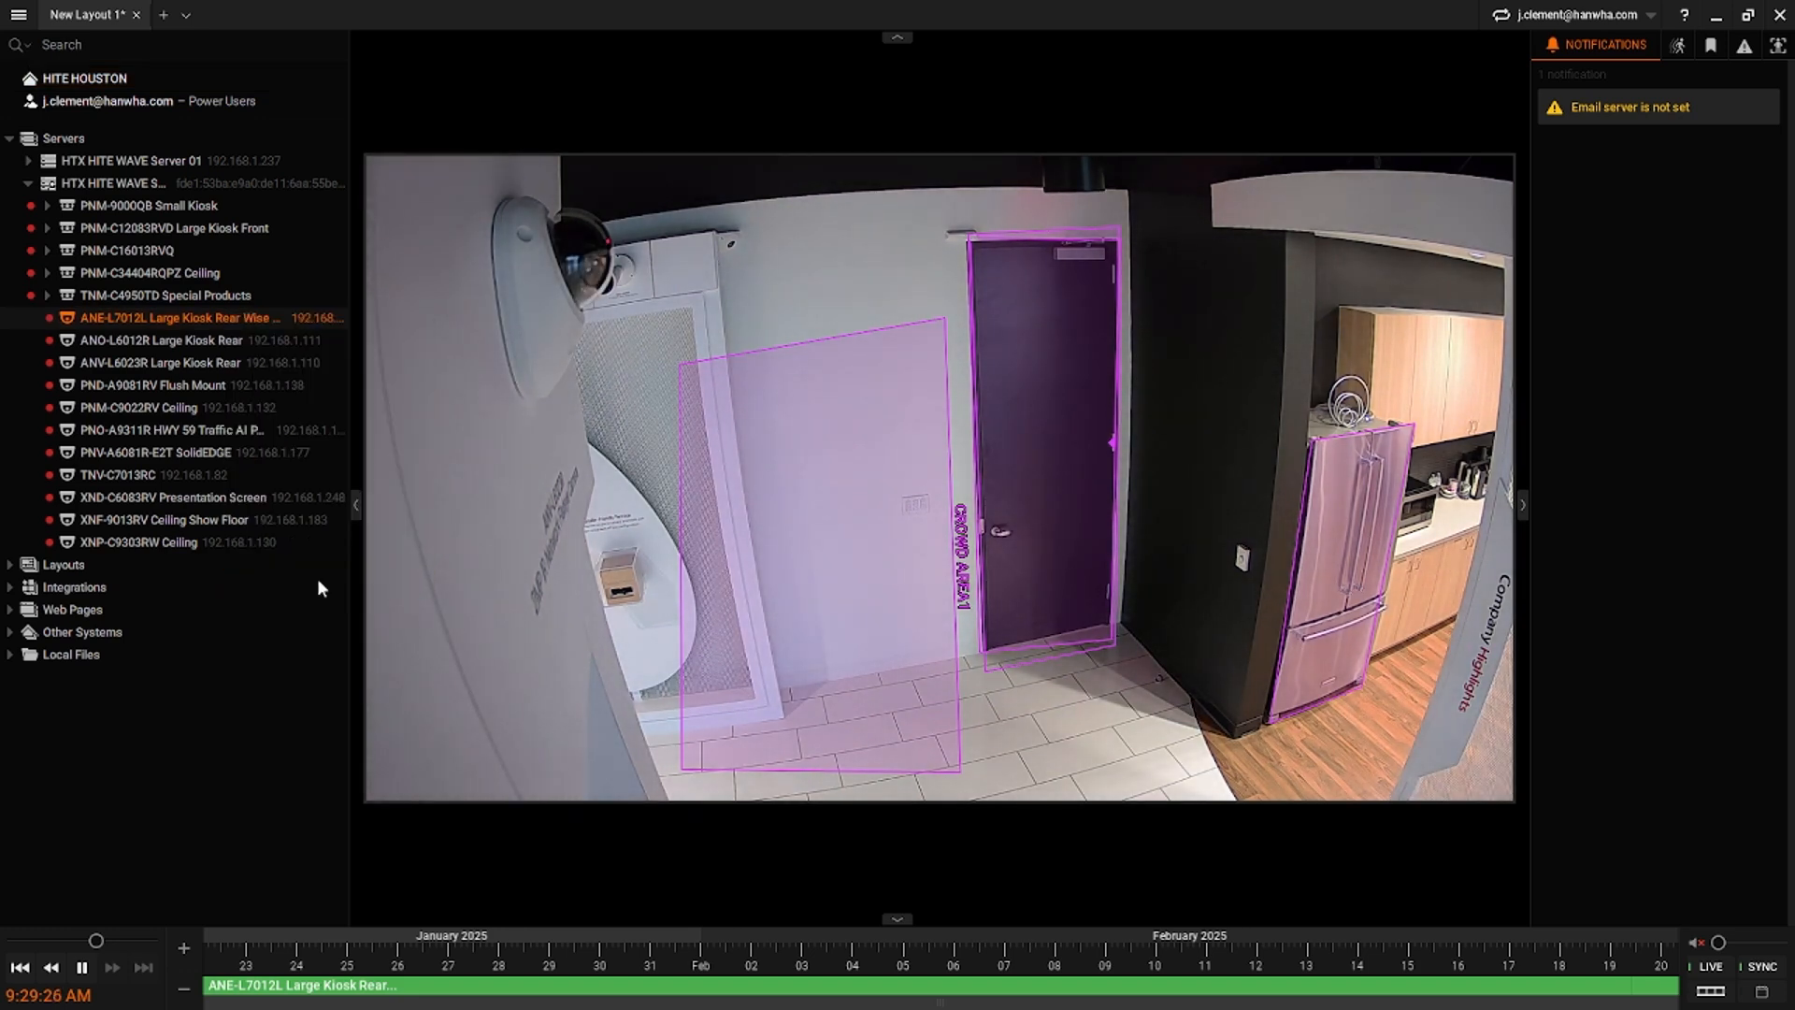
click(868, 131)
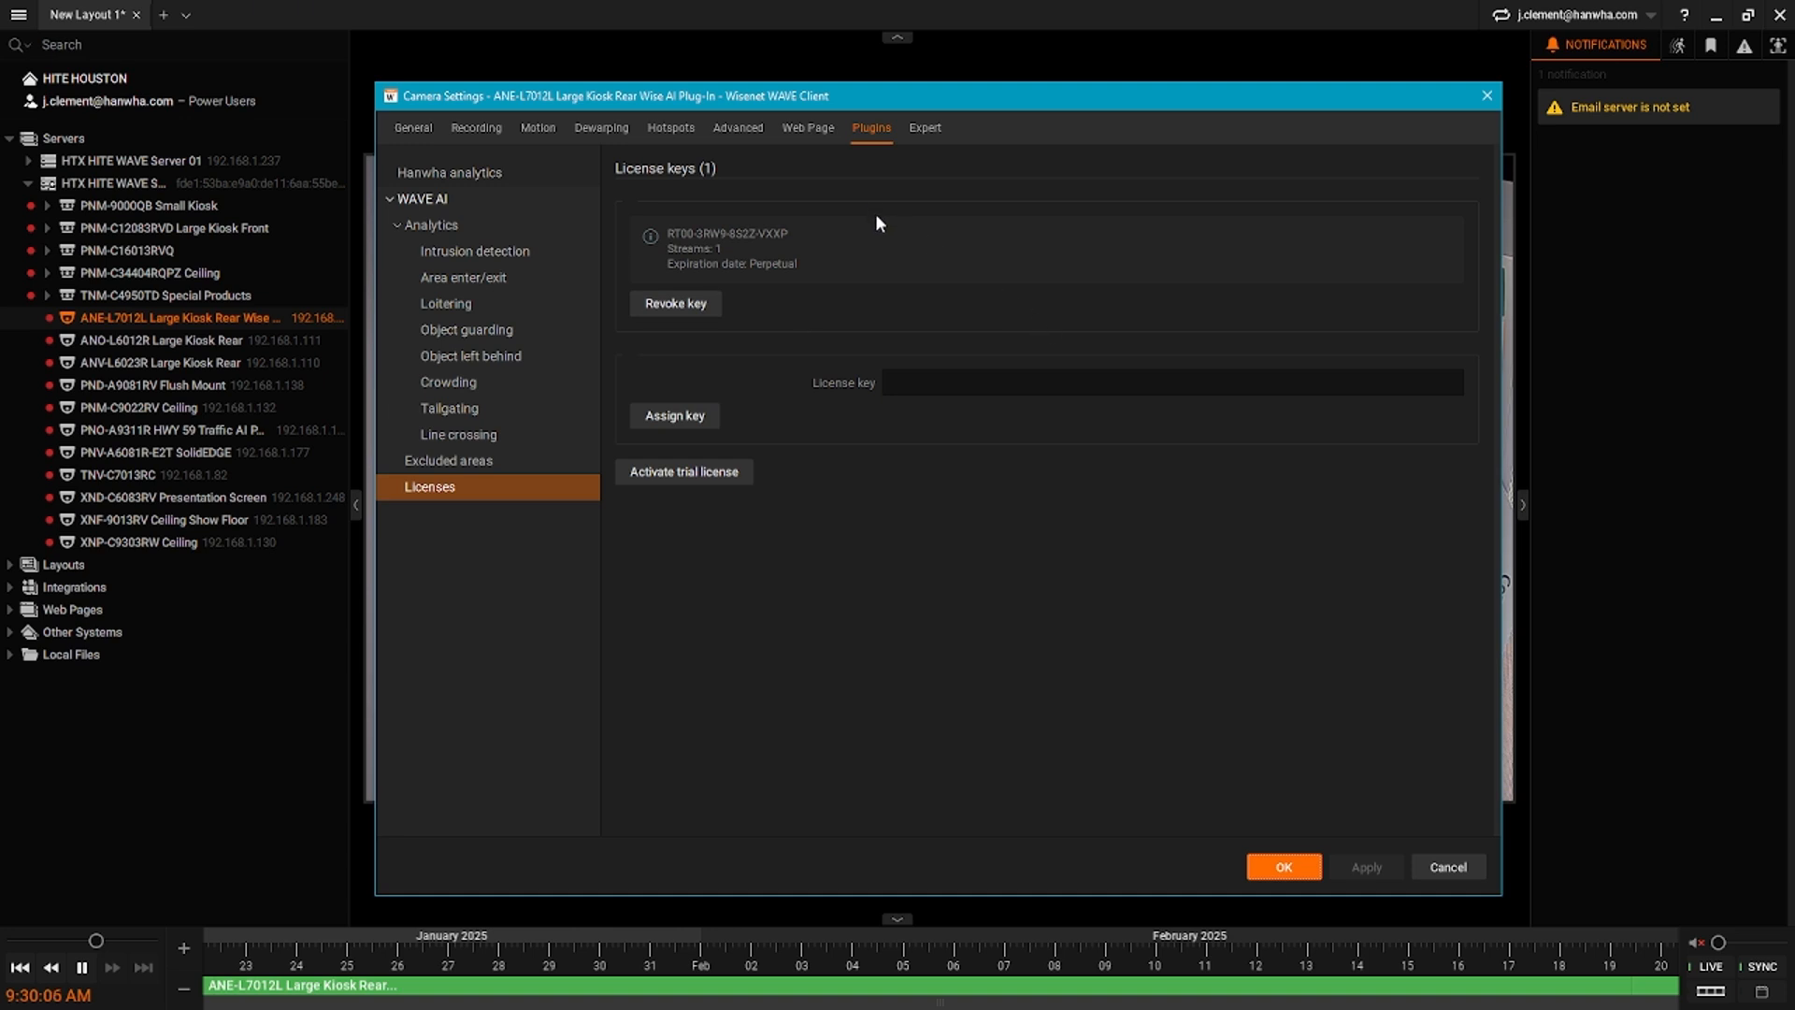
click(452, 253)
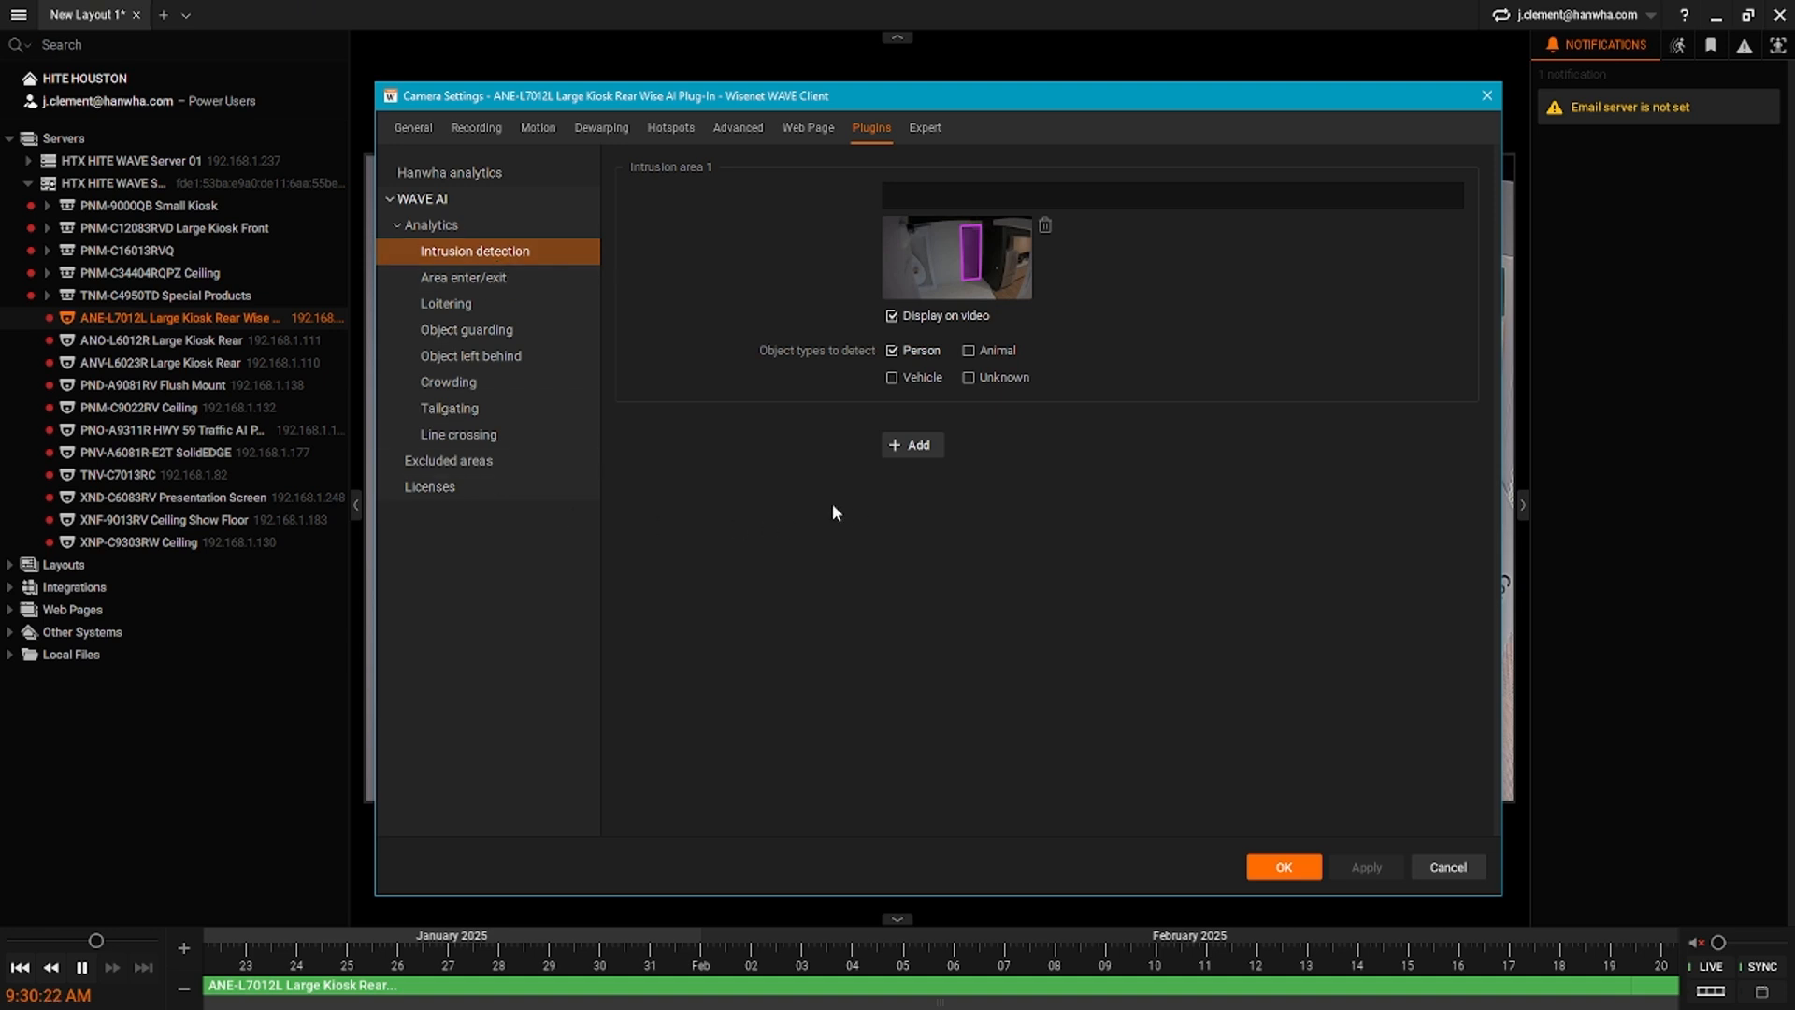
click(927, 447)
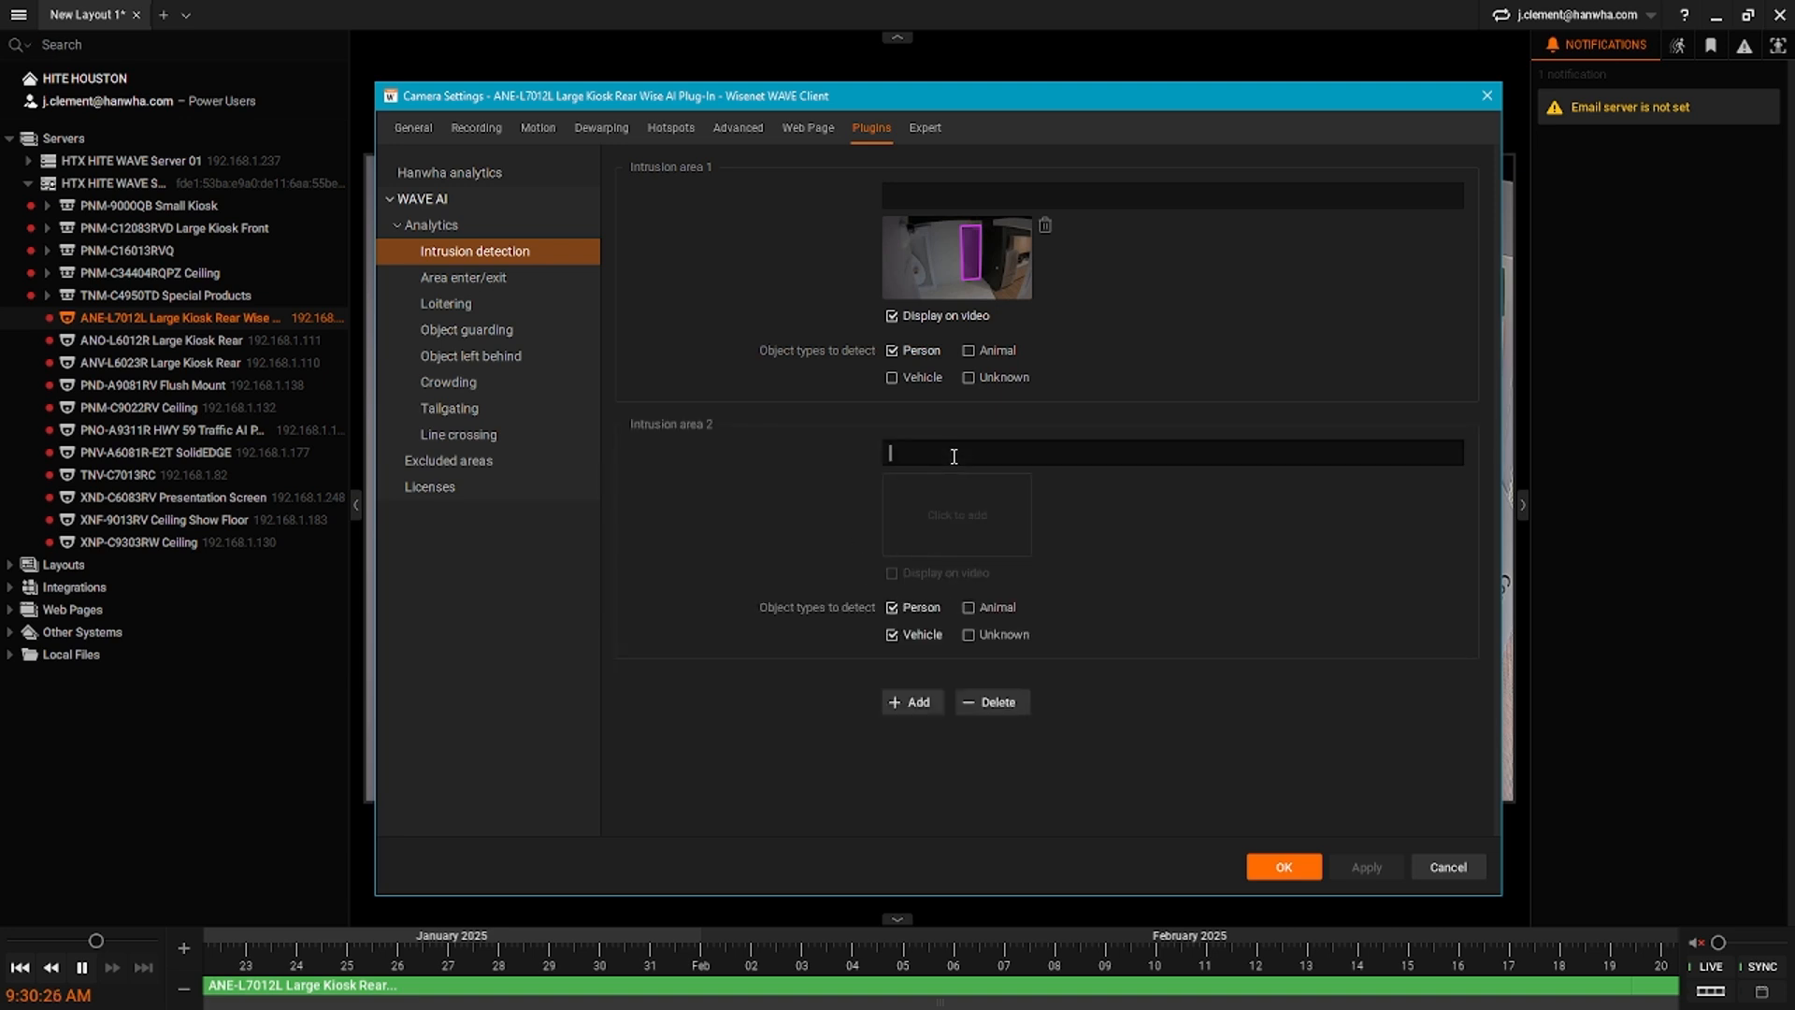
text(Nvidia)
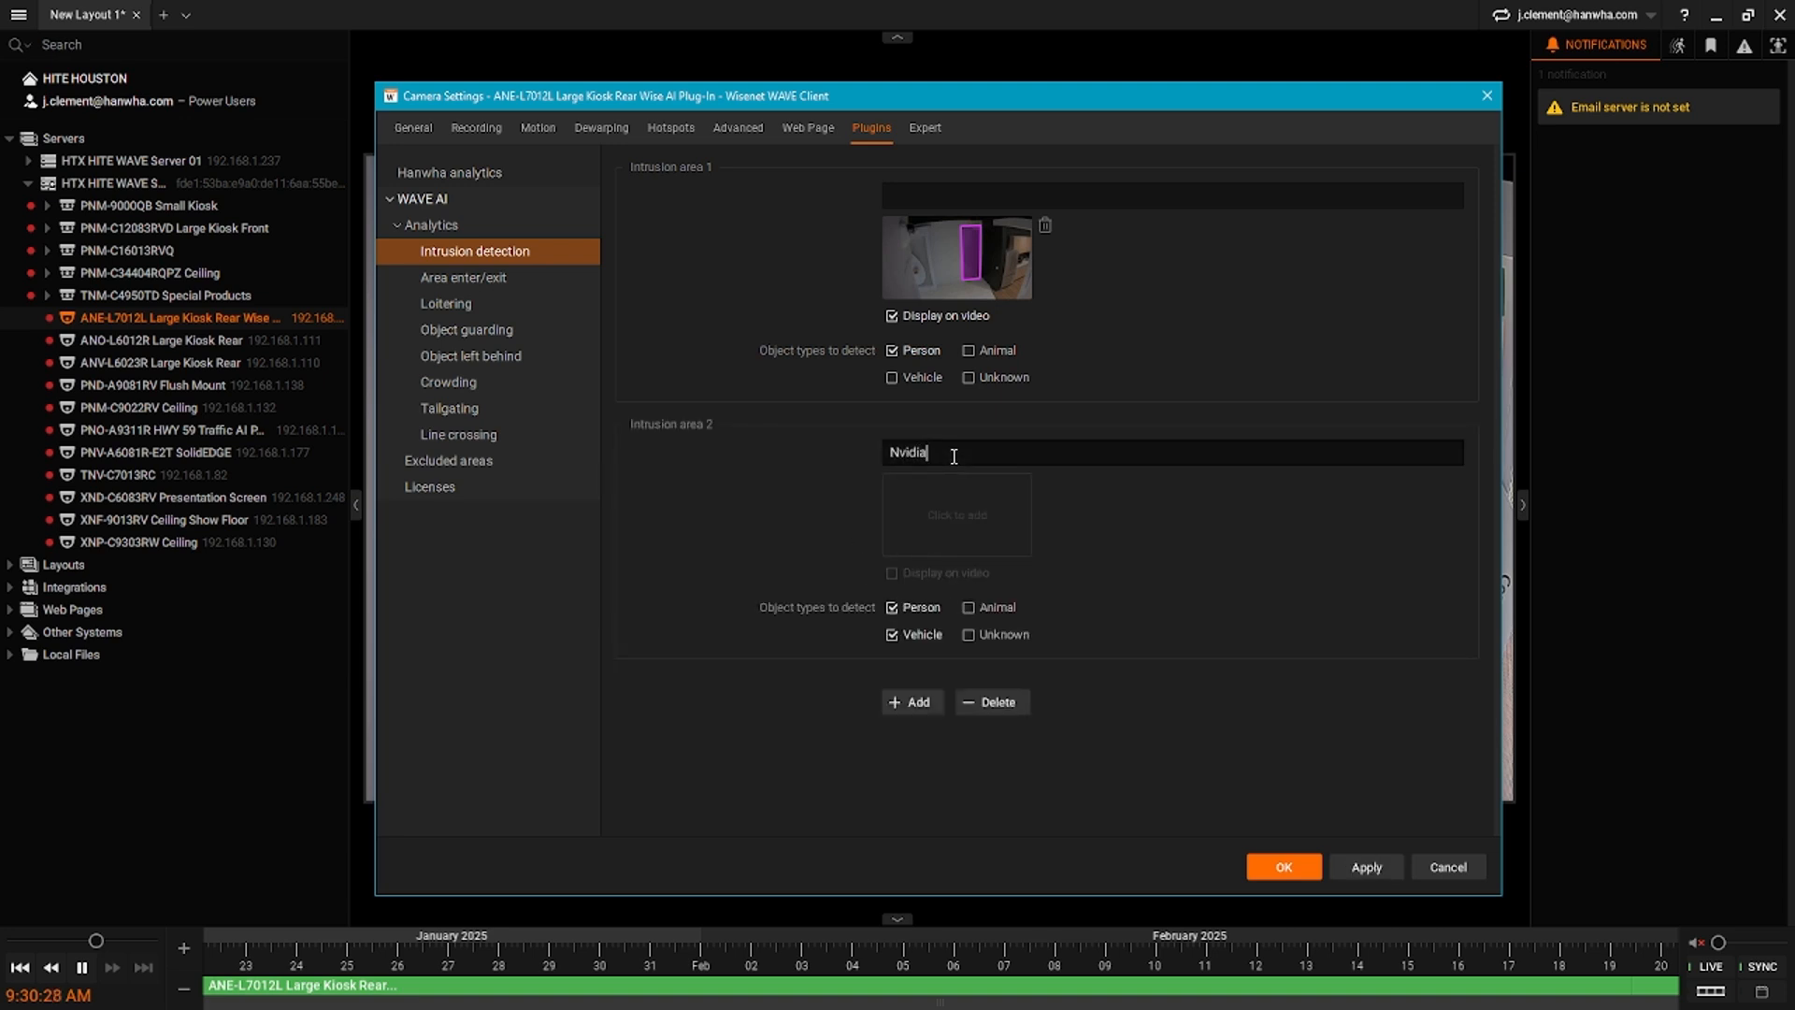
text( Test)
- Draw an orange four-point polygon around the refrigerator and kitchen floor as the Nvidia Test intrusion area
click(971, 517)
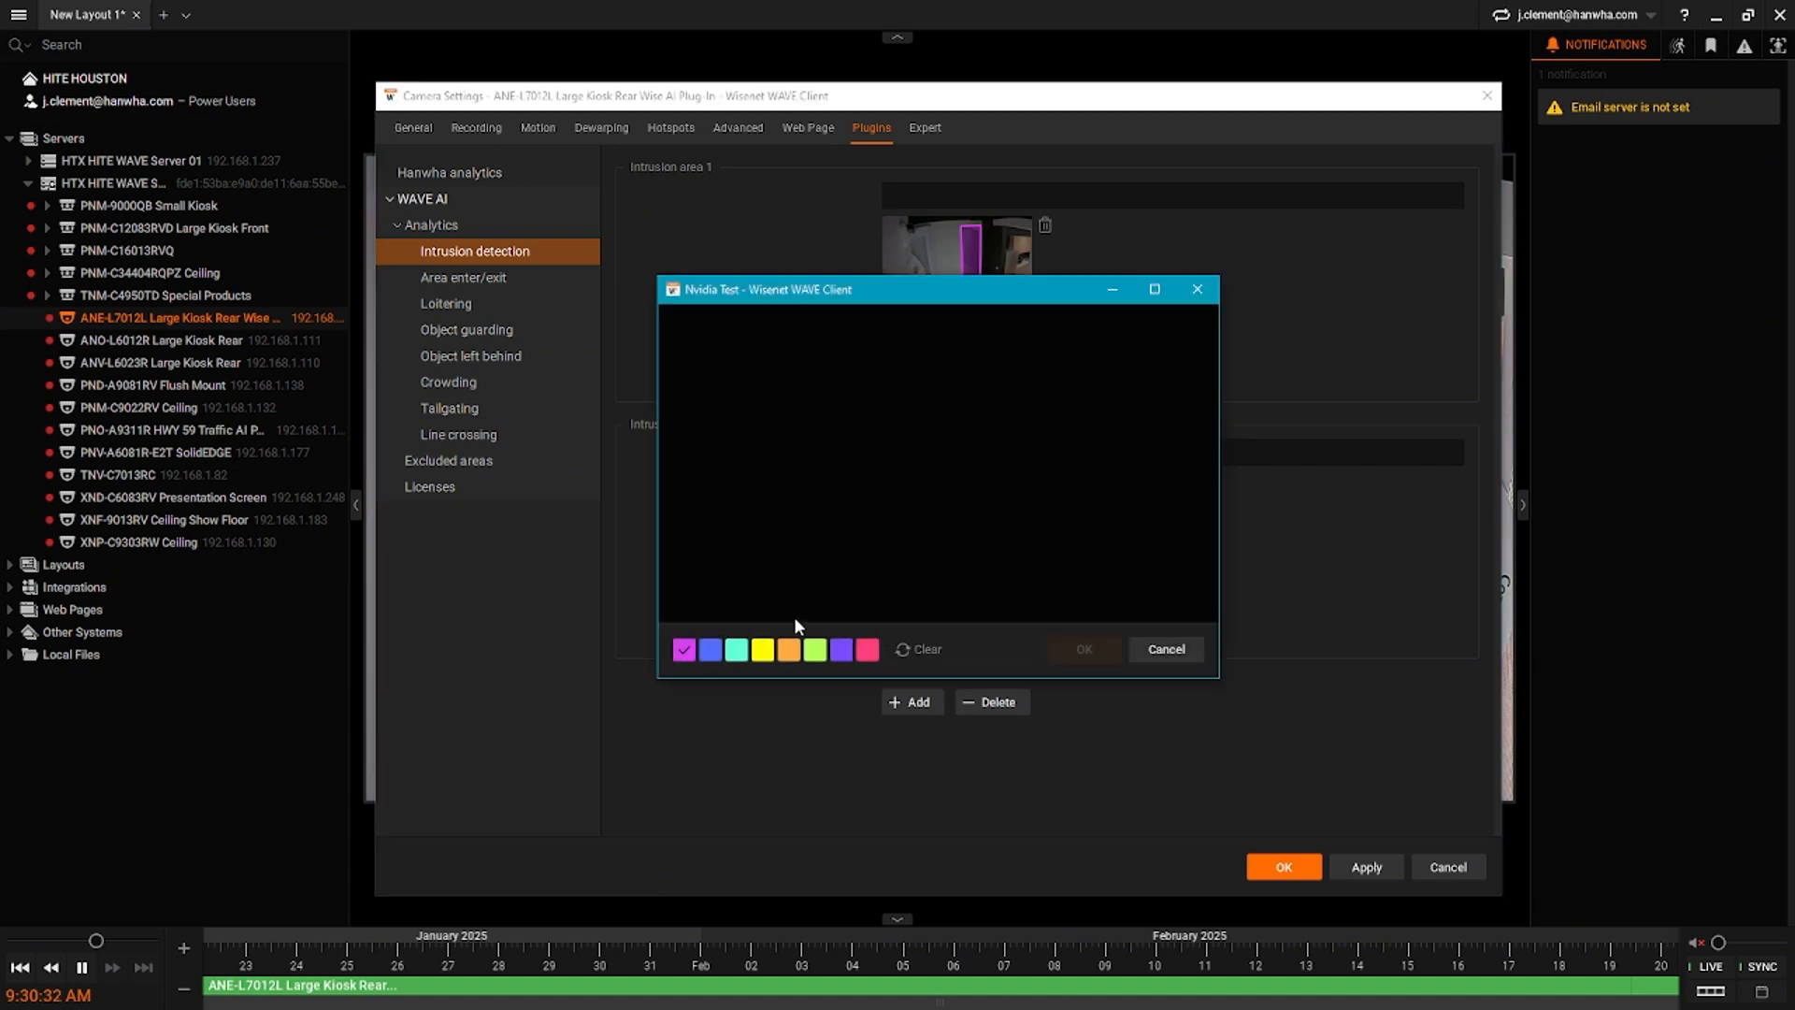
click(789, 649)
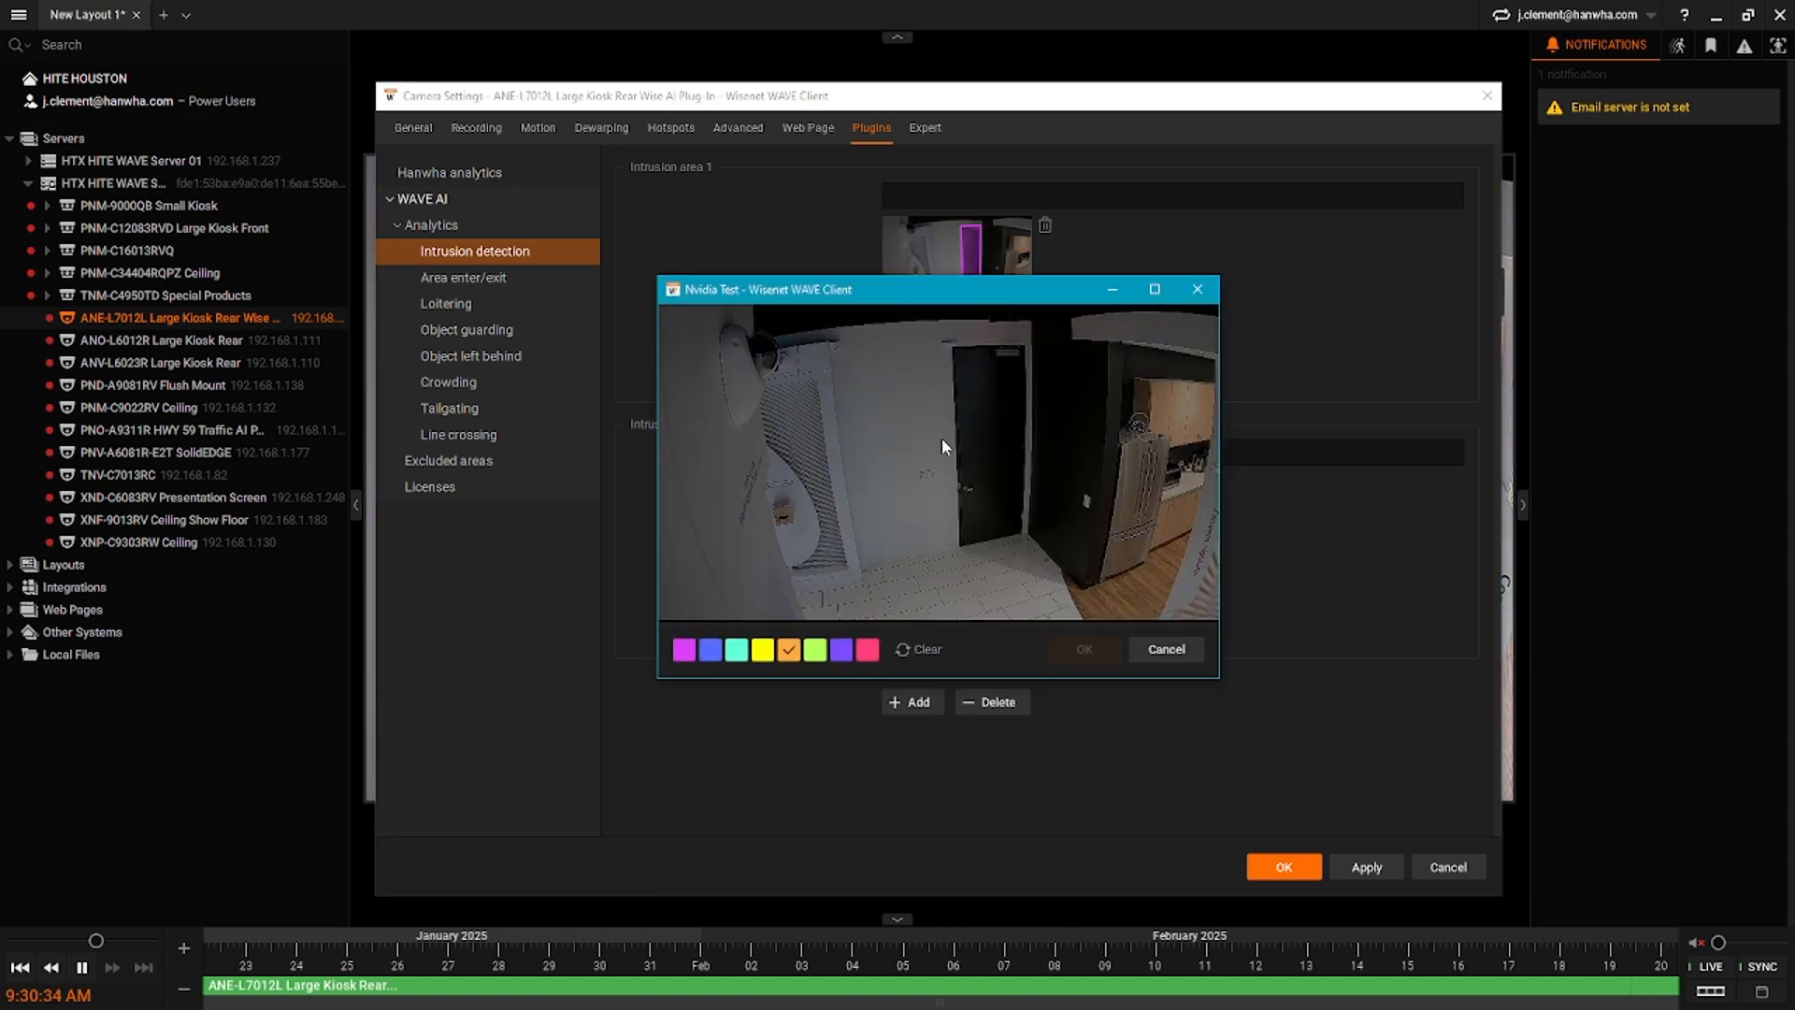
click(1075, 423)
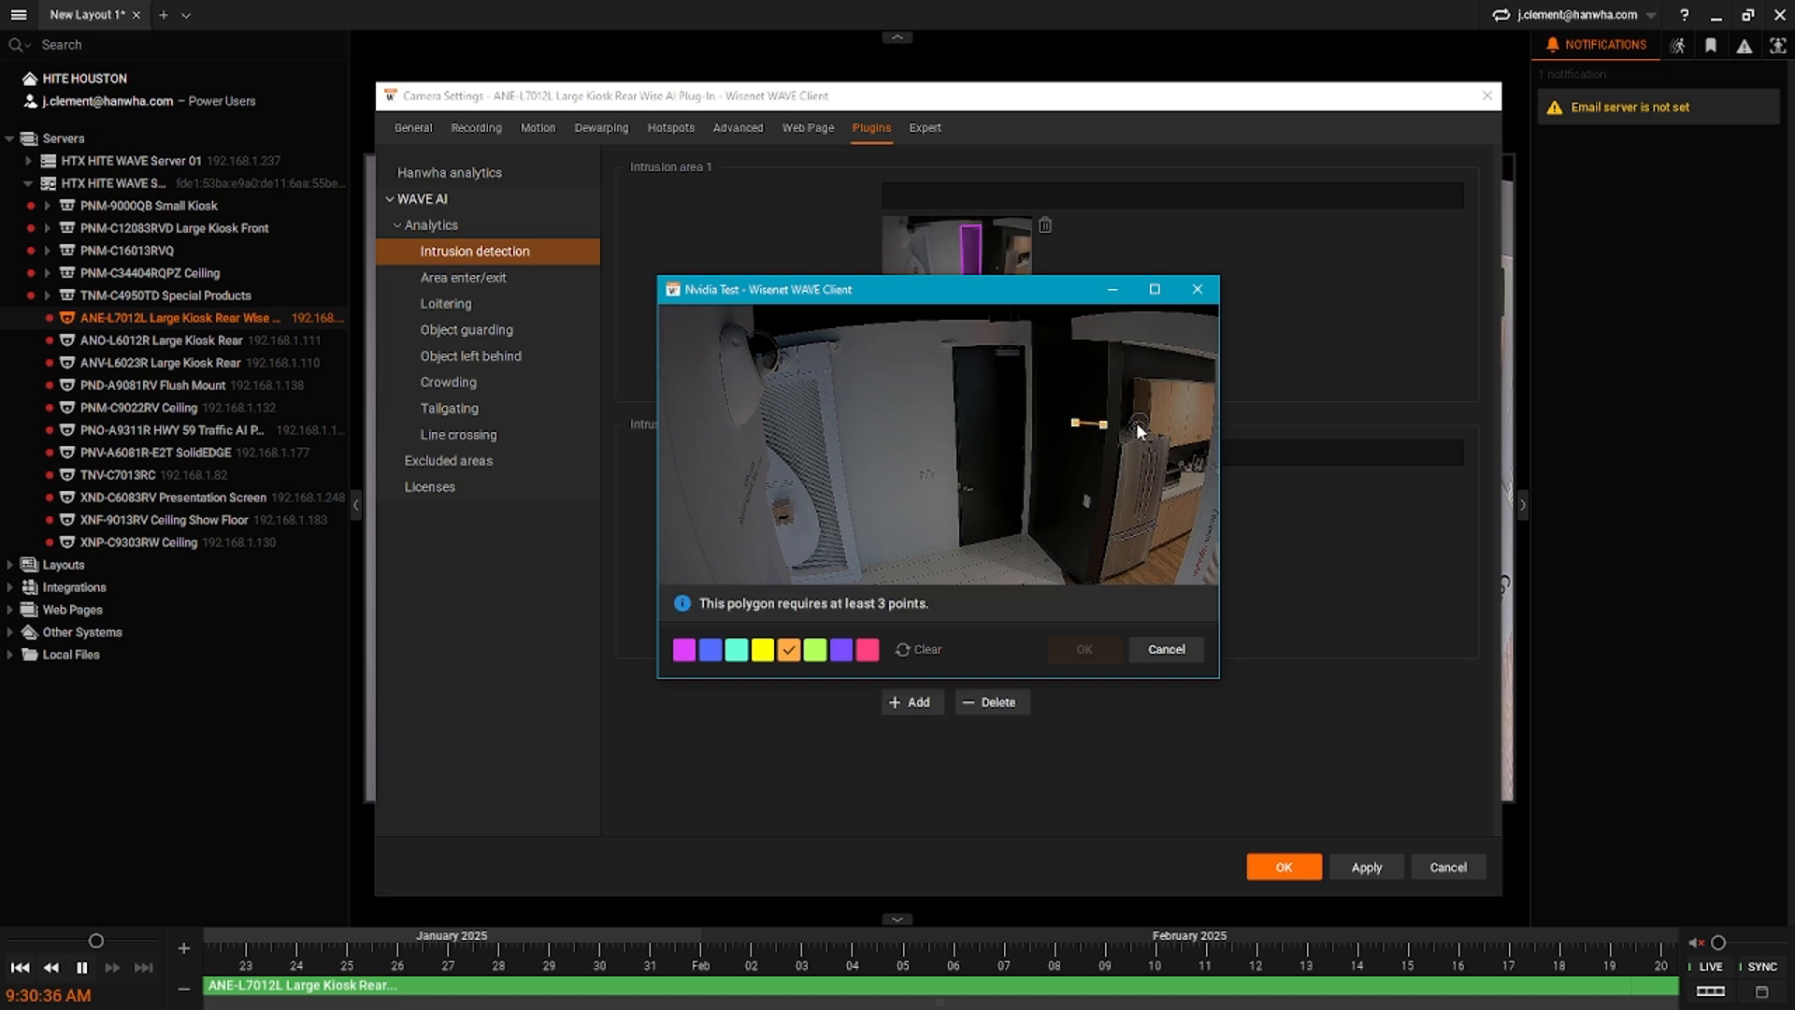
click(1198, 418)
click(1185, 612)
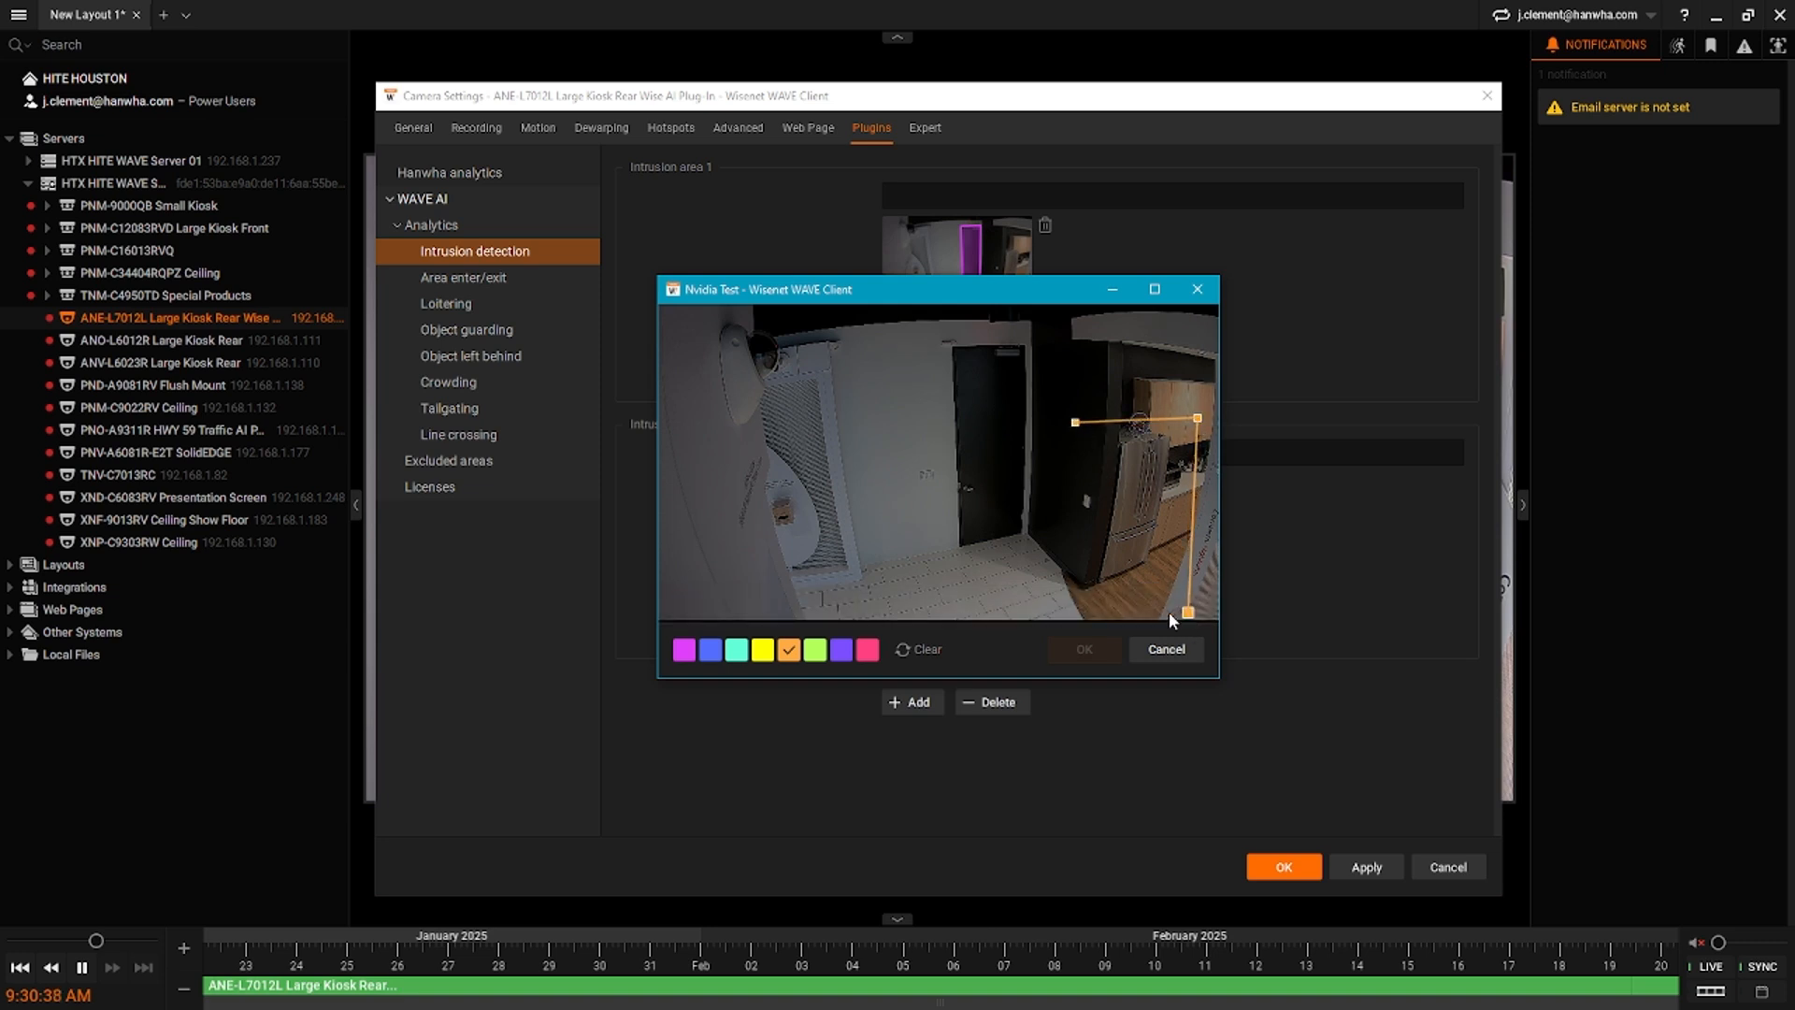
click(1047, 615)
click(1075, 422)
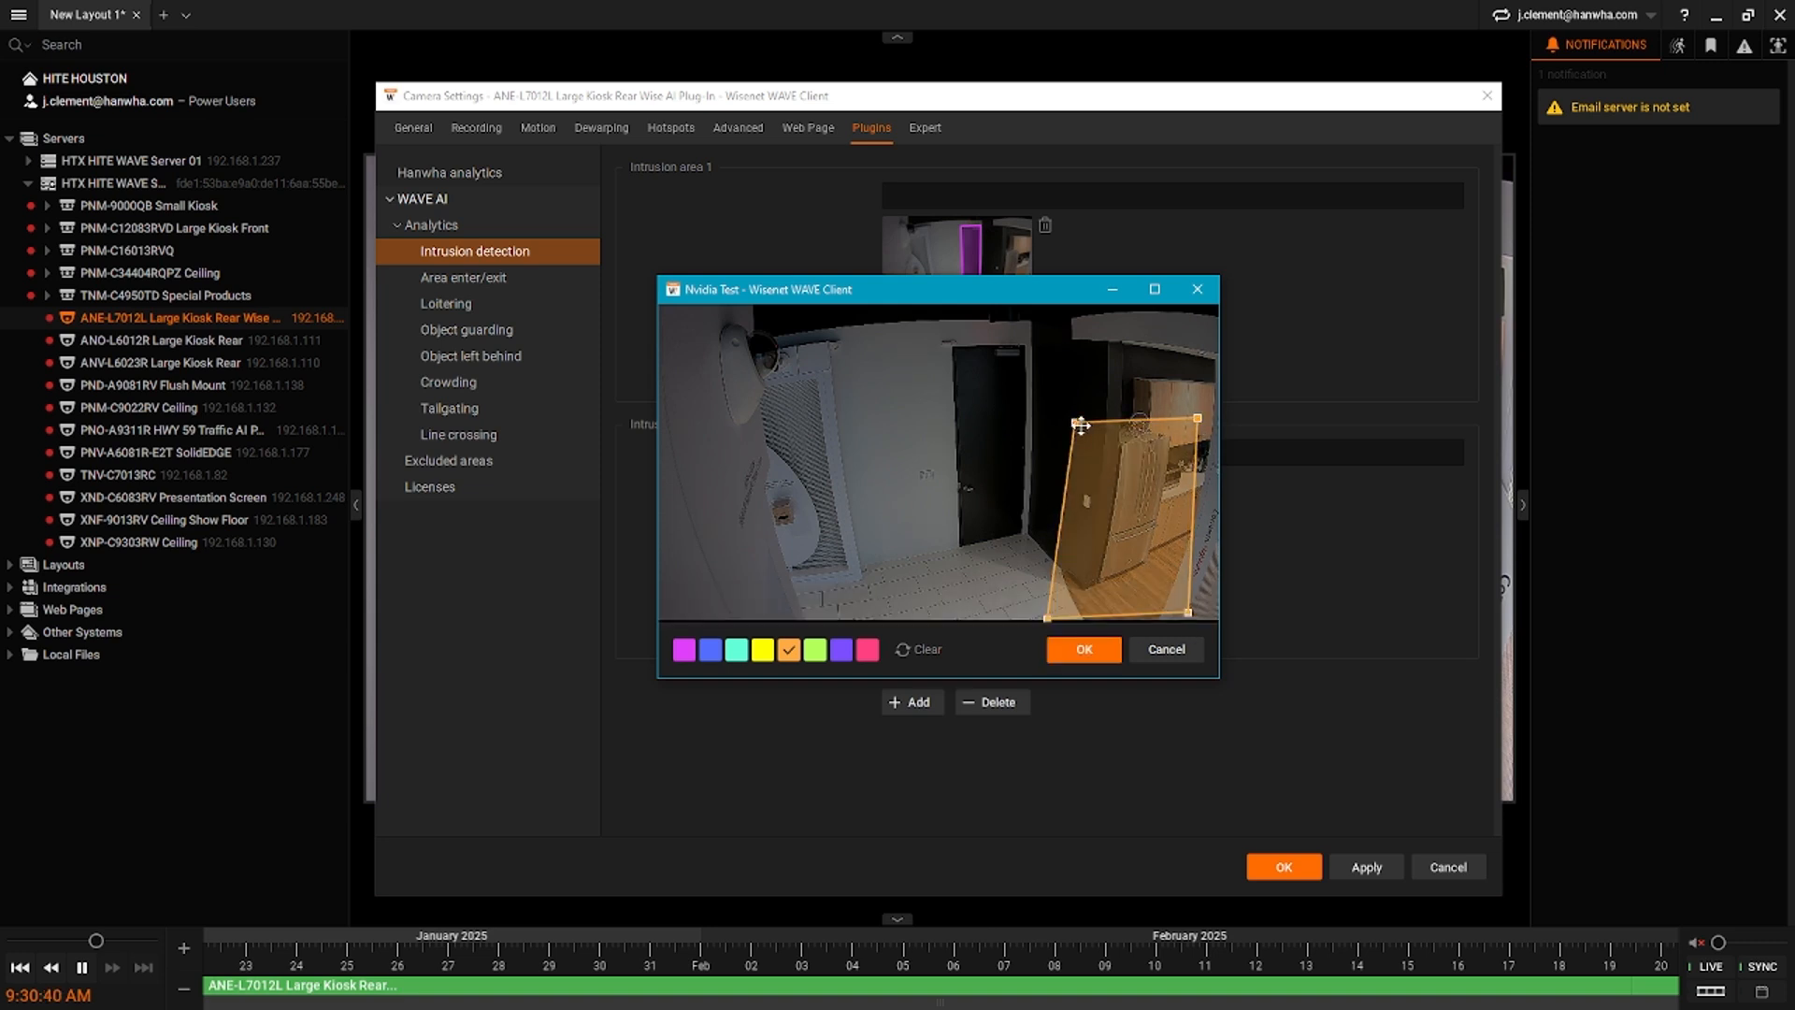
click(1092, 652)
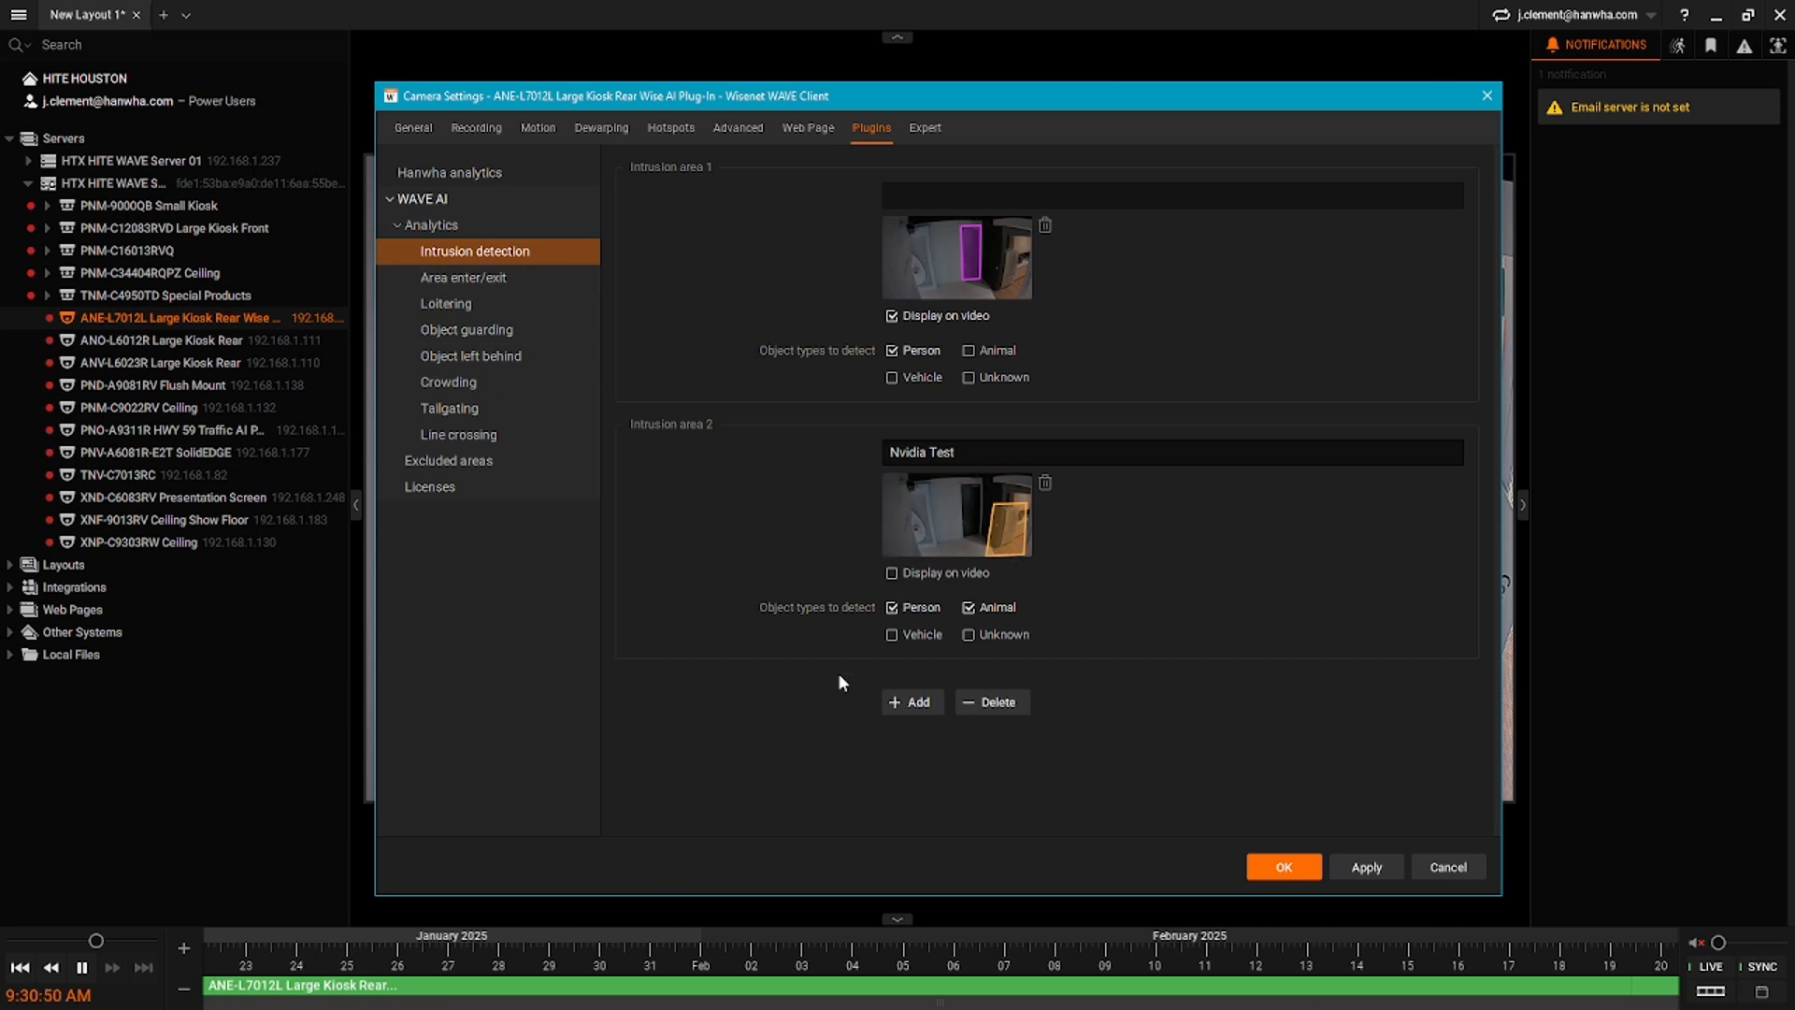
- Have the Nvidia Test area detect only Person and Animal, display it on the video, and save the camera settings
click(896, 572)
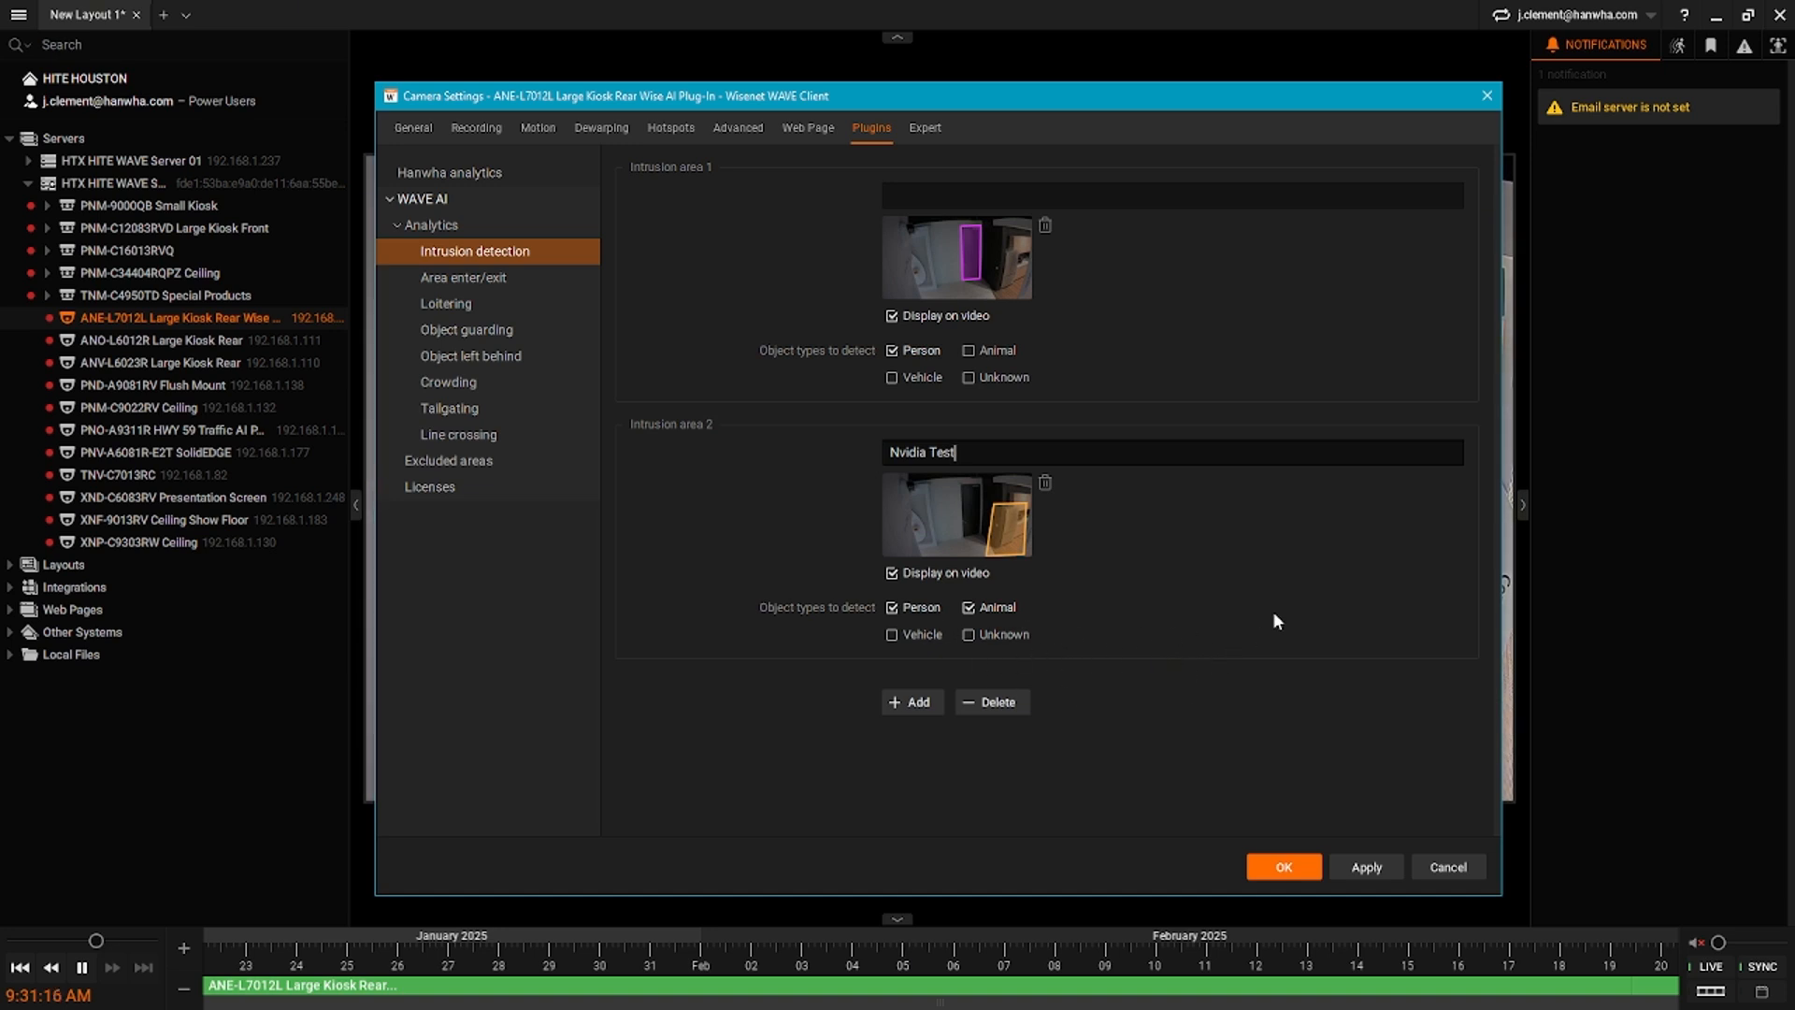
click(1375, 867)
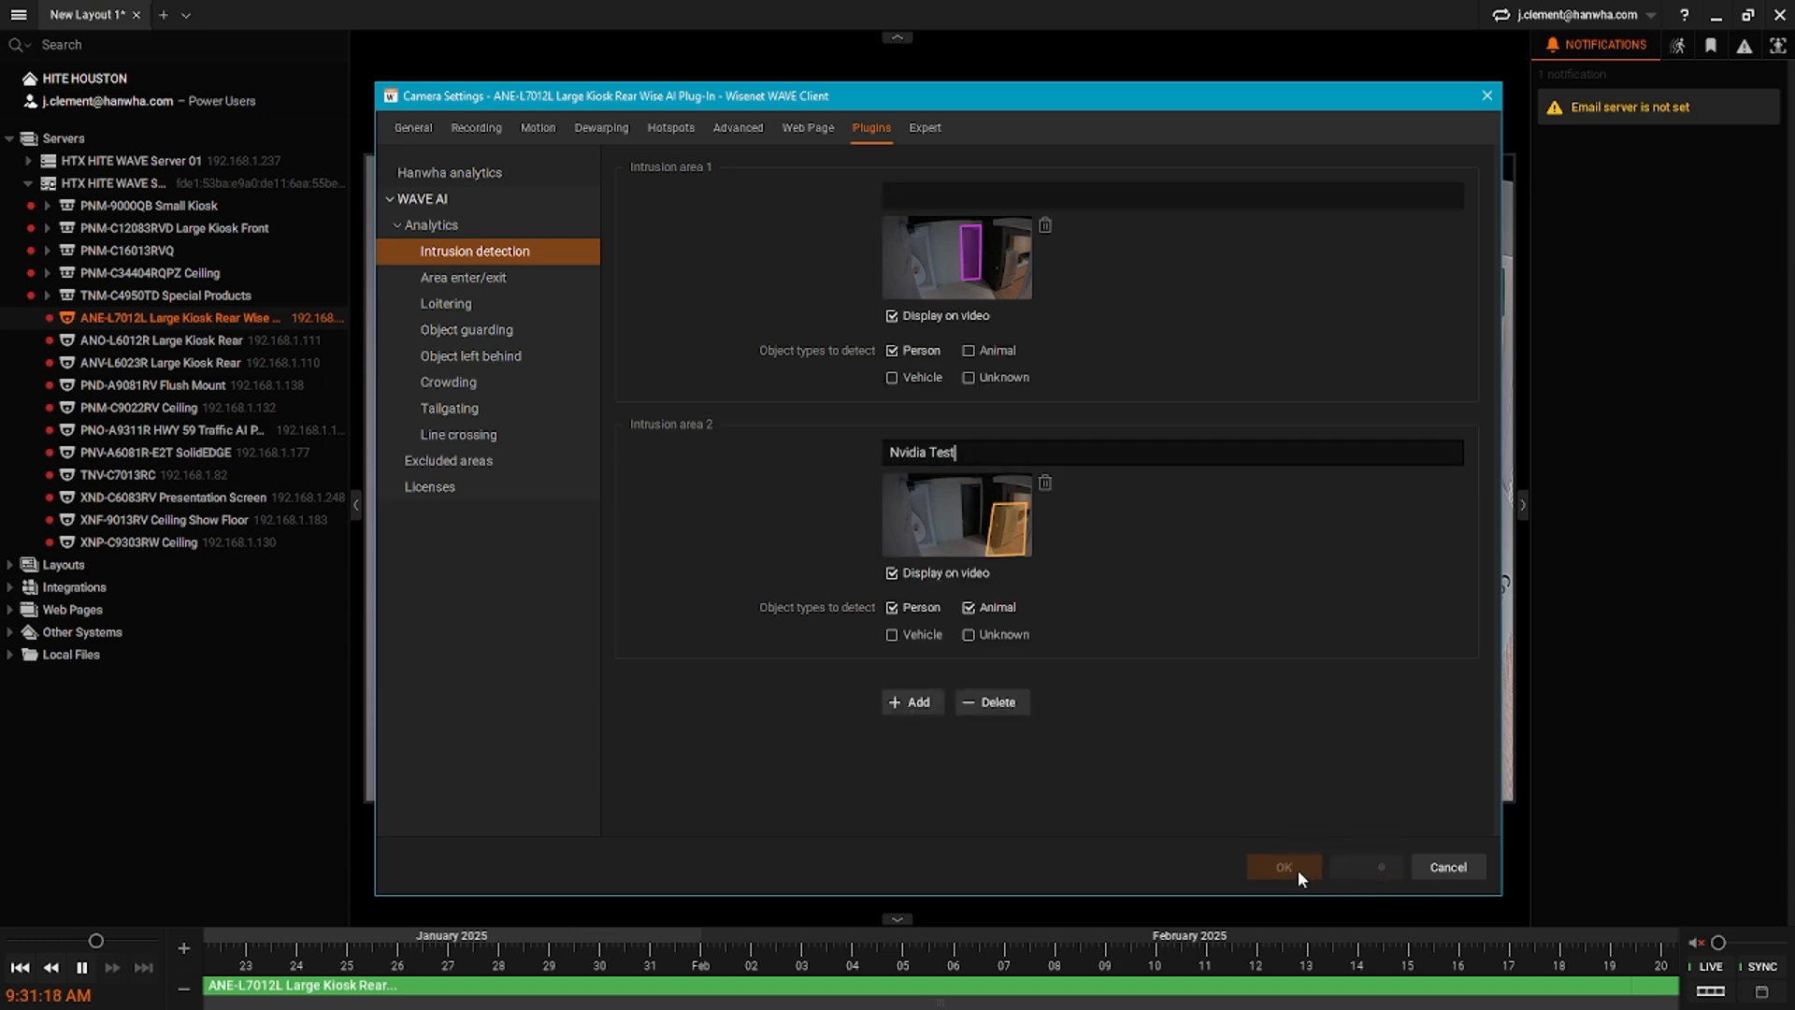
click(1284, 866)
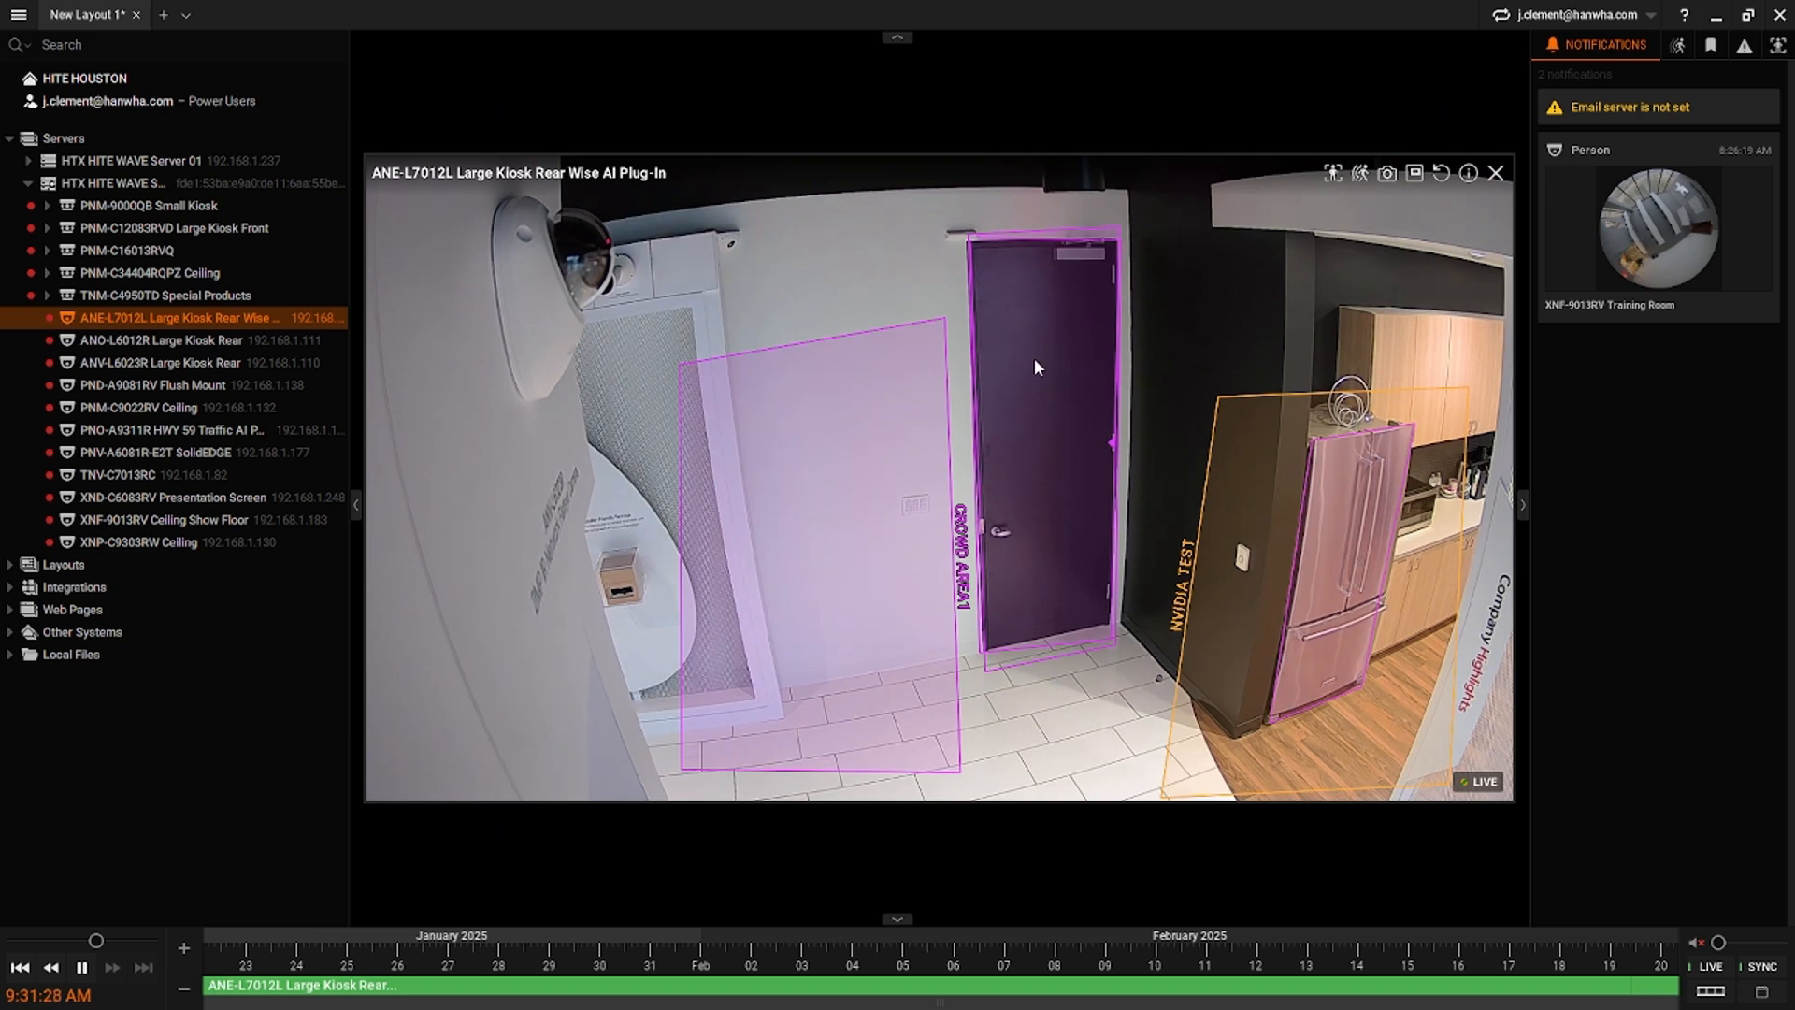
- Reopen the camera's plugin settings, turn off Display on video for the Nvidia Test area, and apply the change
right_click(1164, 330)
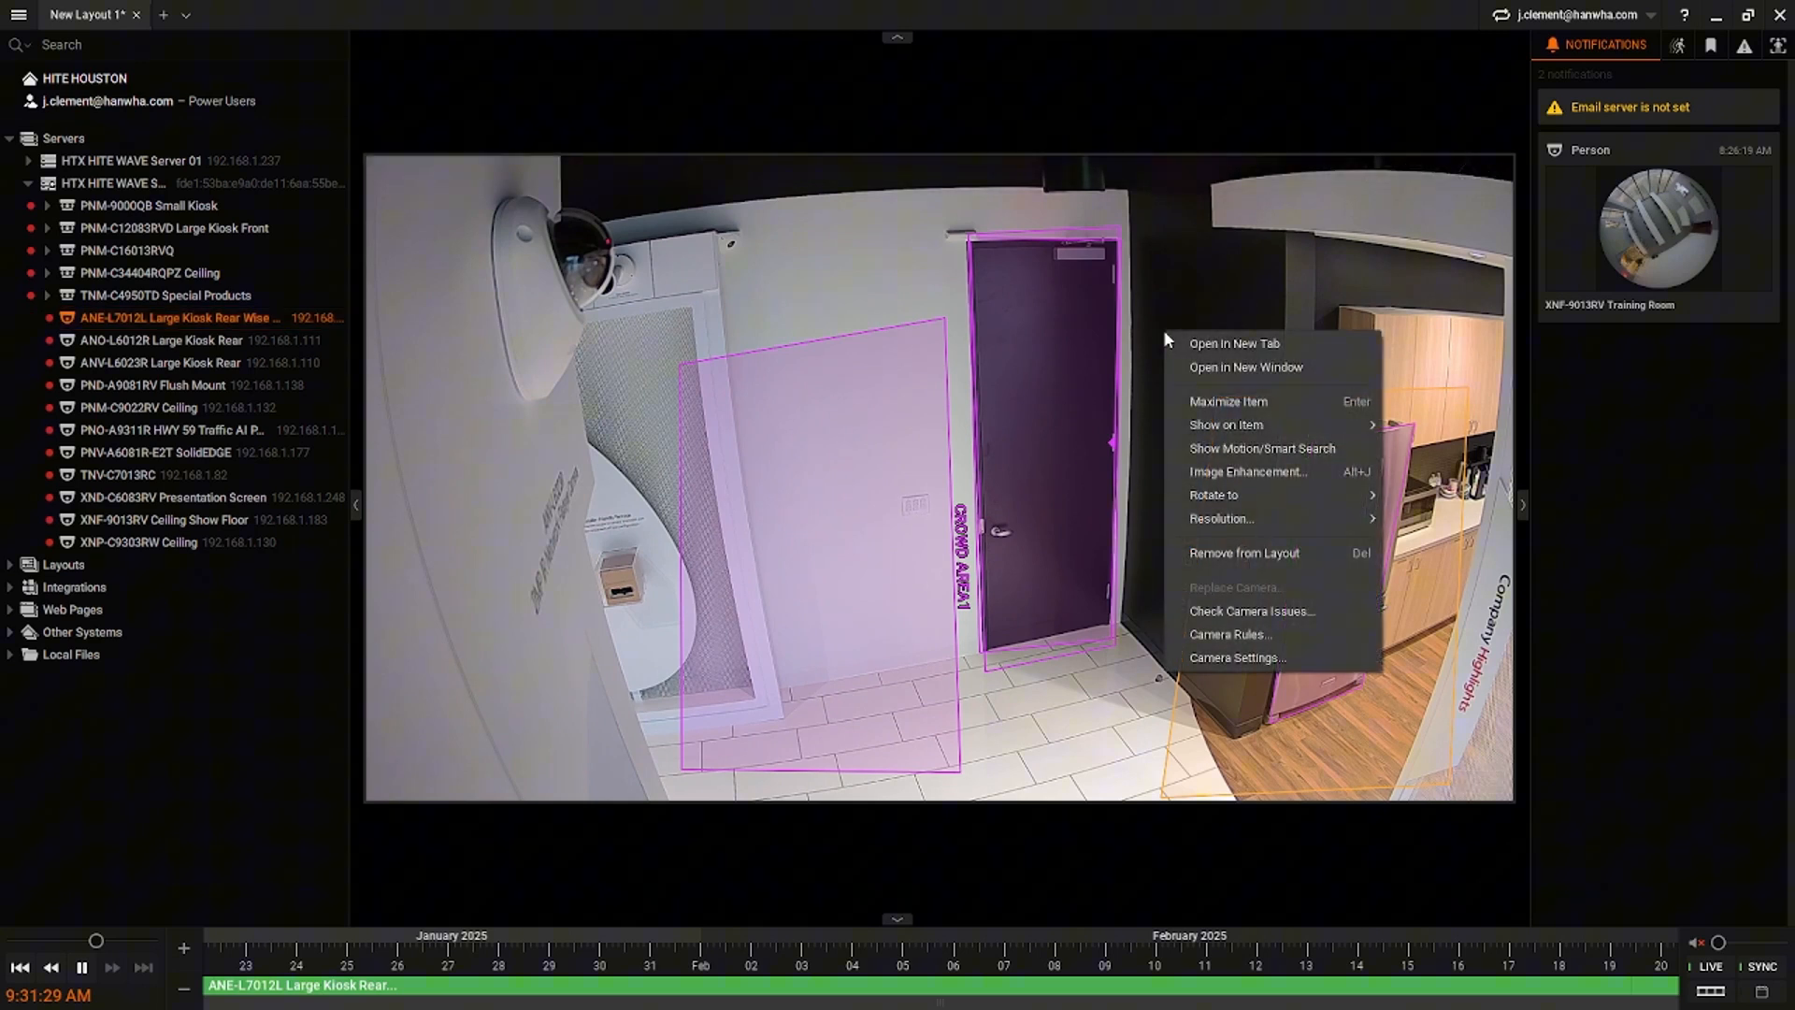
click(1255, 656)
click(869, 129)
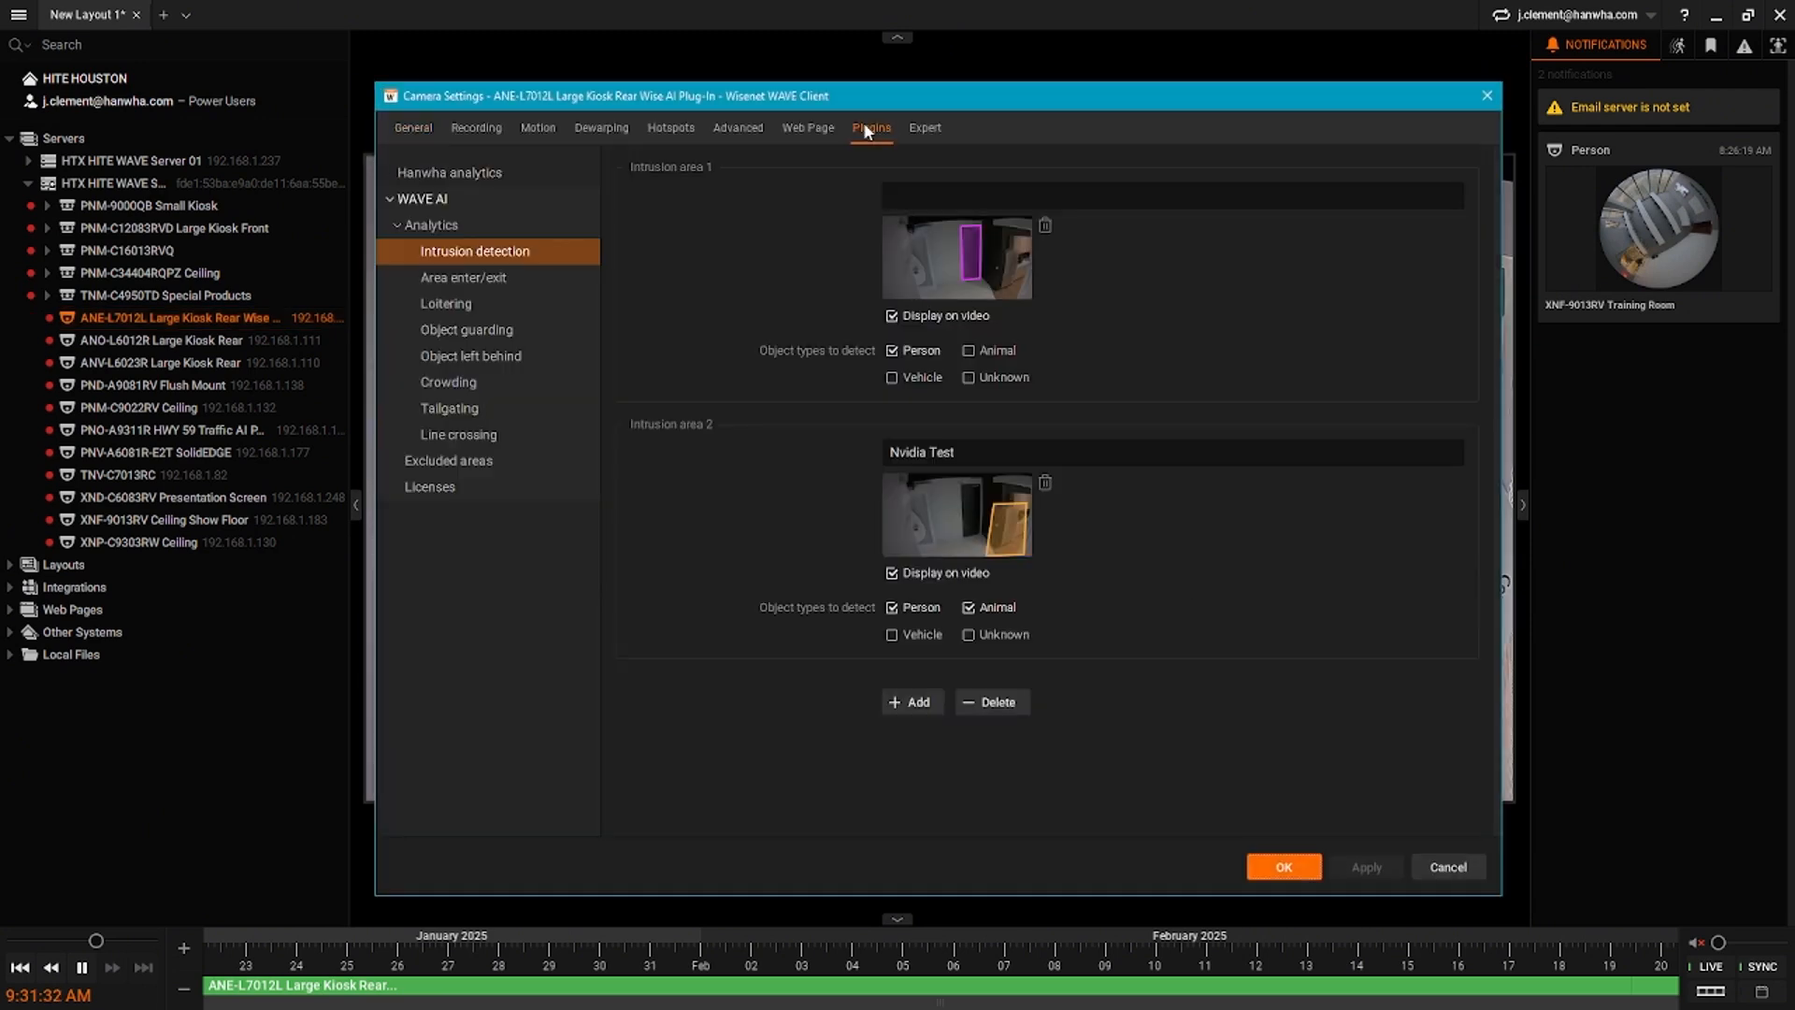
click(928, 570)
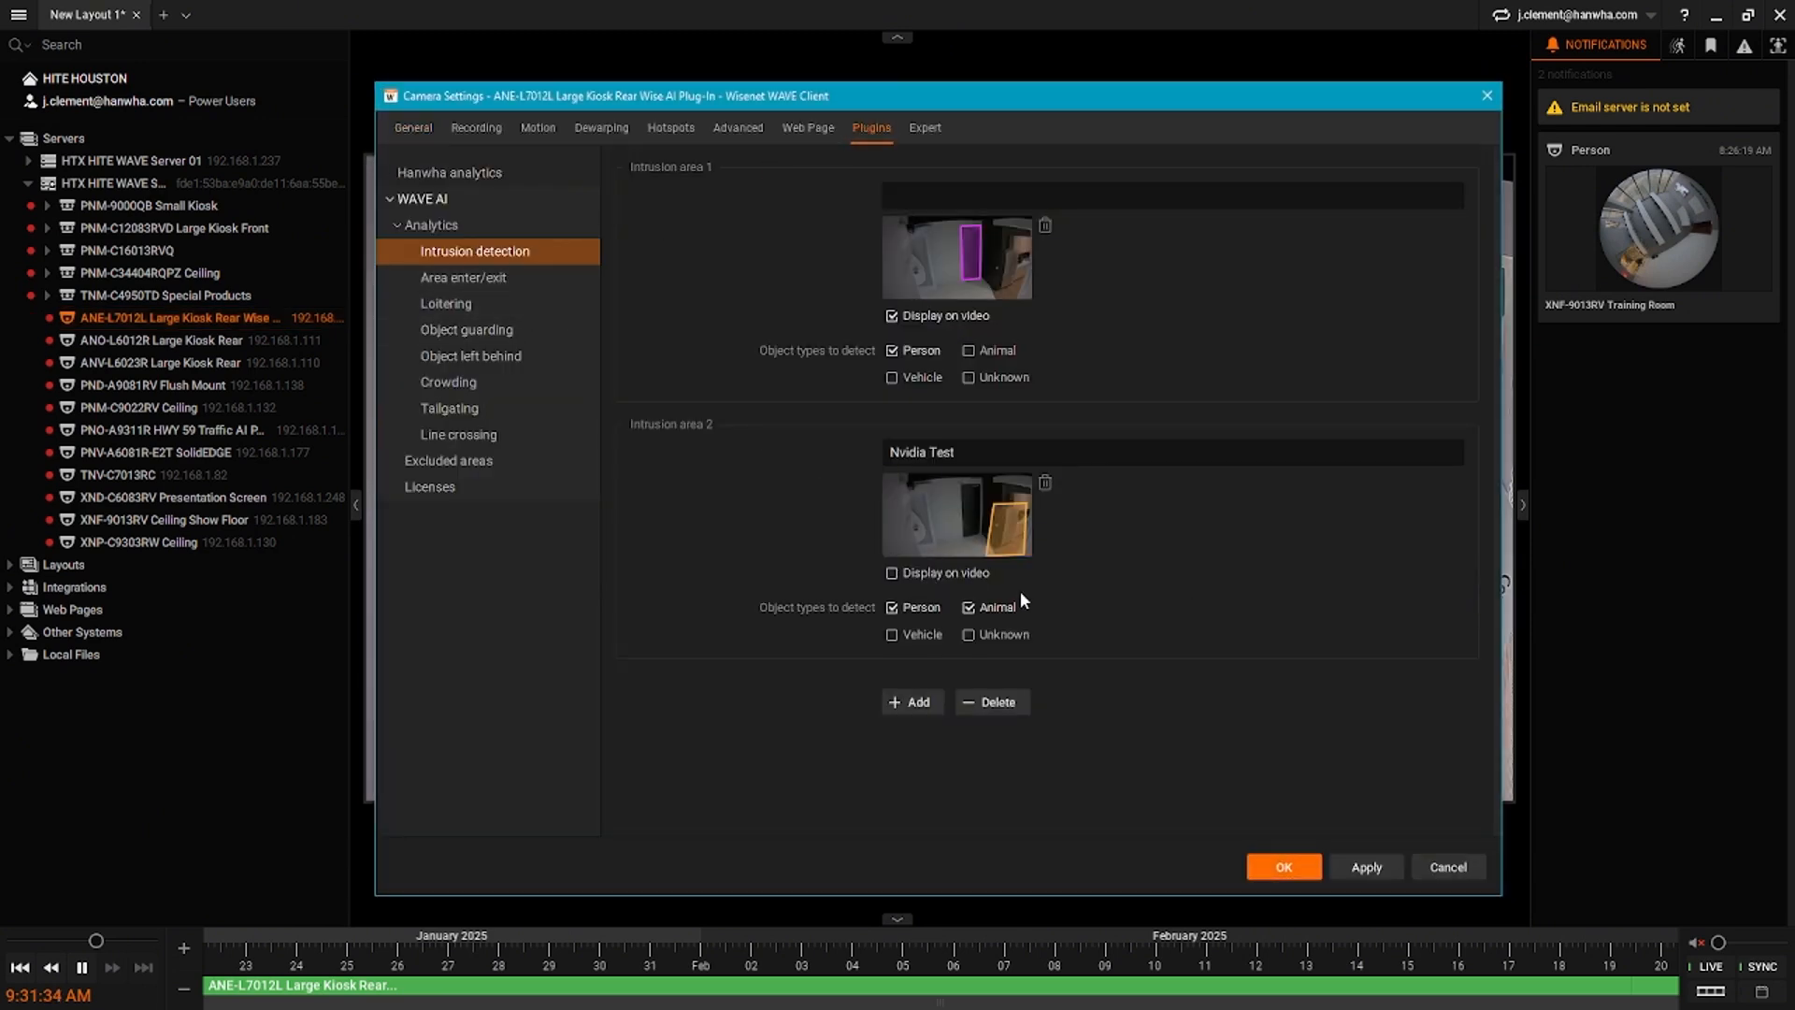
click(1377, 867)
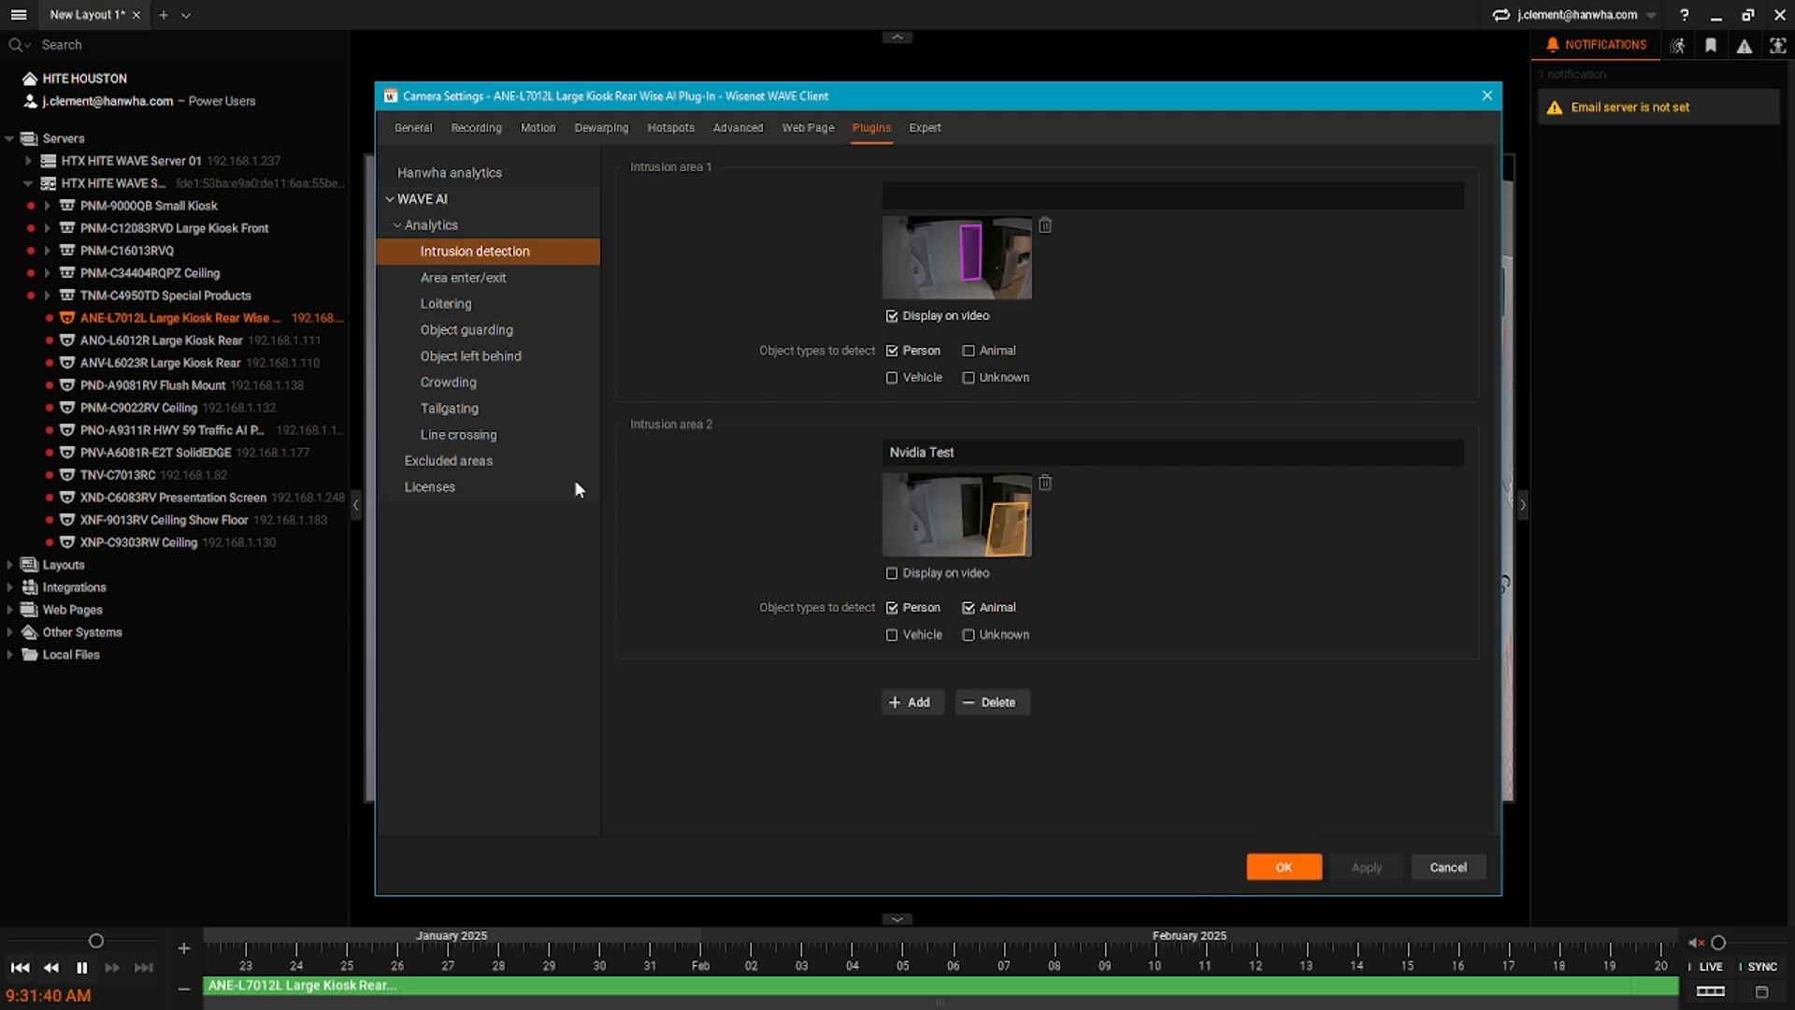
- Reshape the area enter/exit polygon to cover the refrigerator and the adjoining kitchen counter, and accept the figure
click(464, 279)
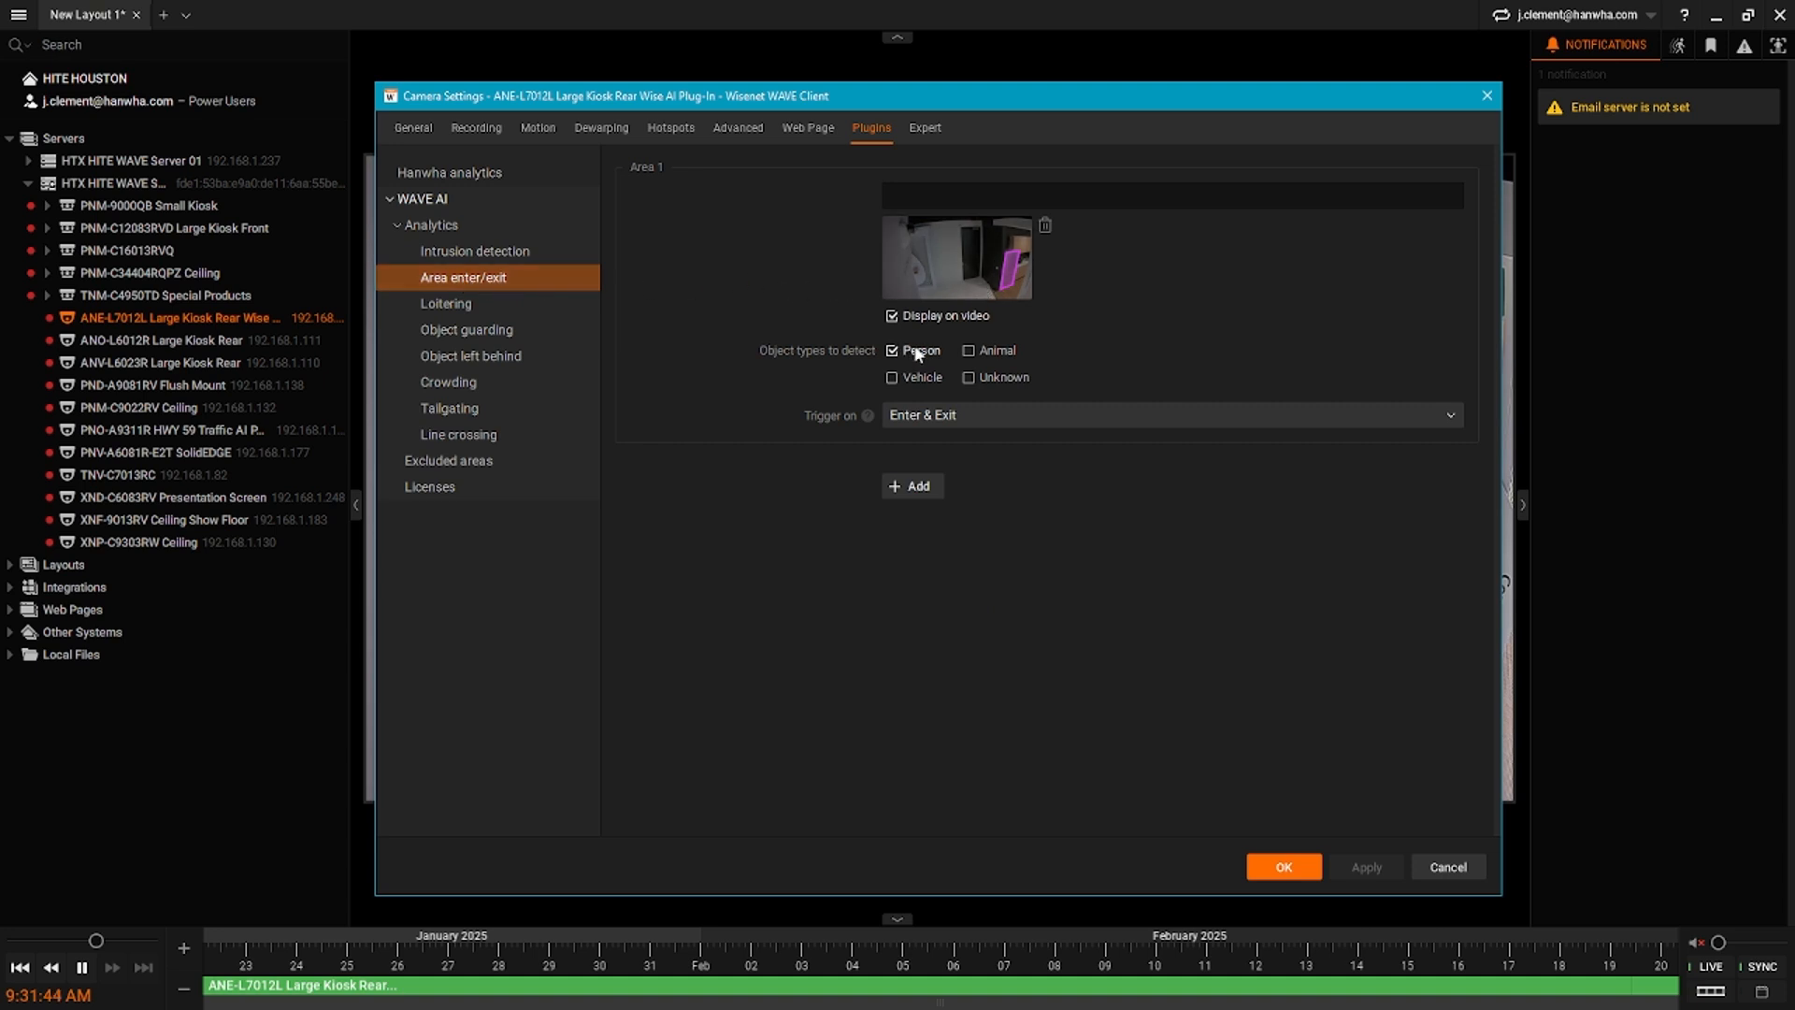
click(1010, 274)
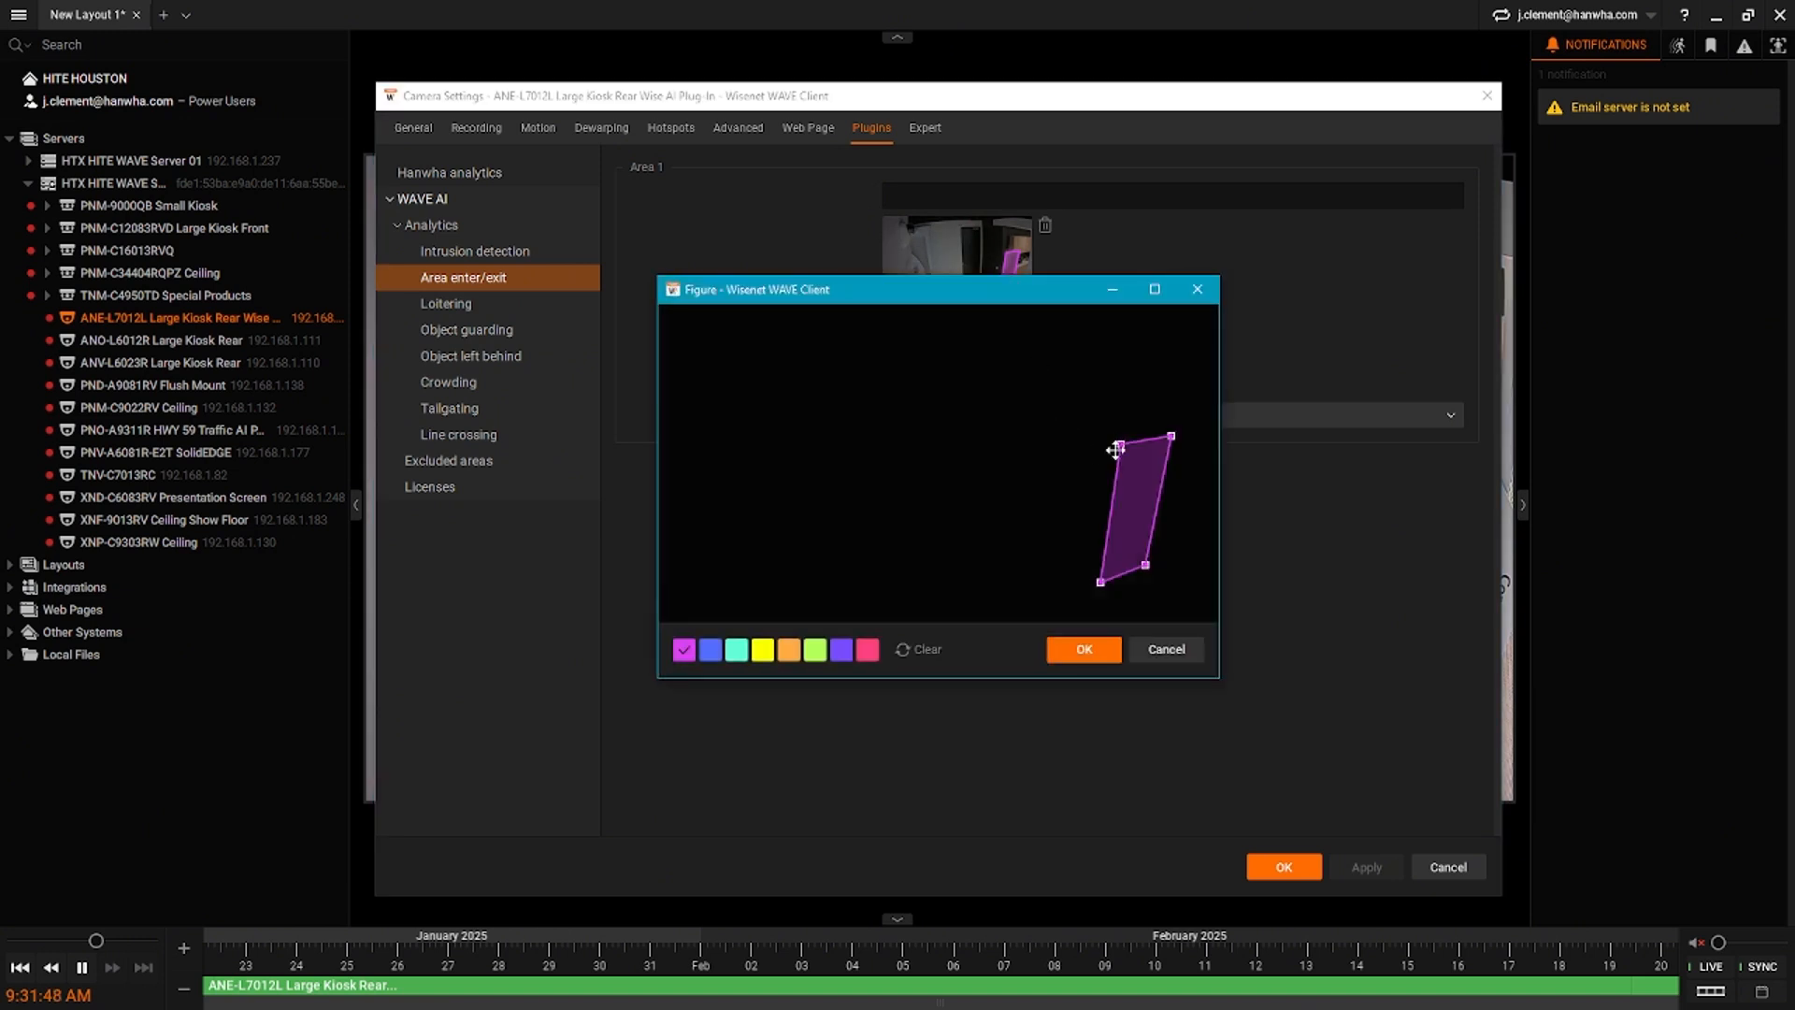
drag(1122, 446, 1205, 423)
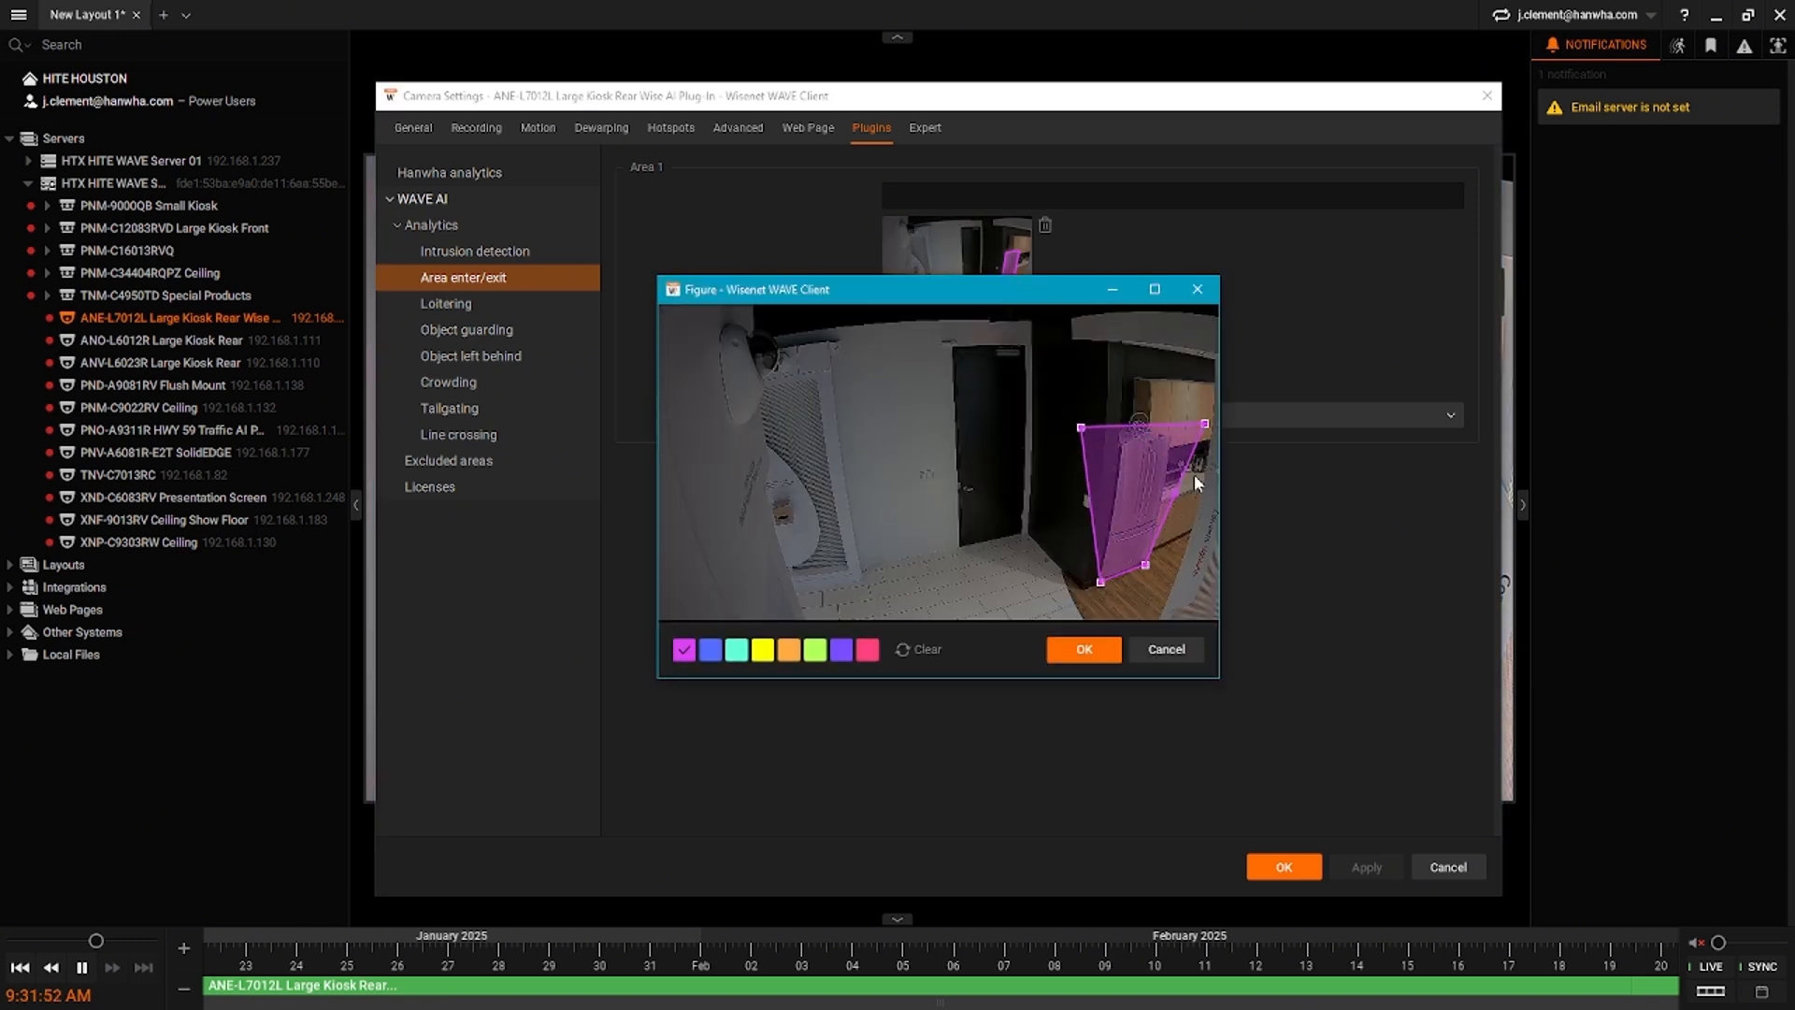
drag(1146, 565, 1061, 587)
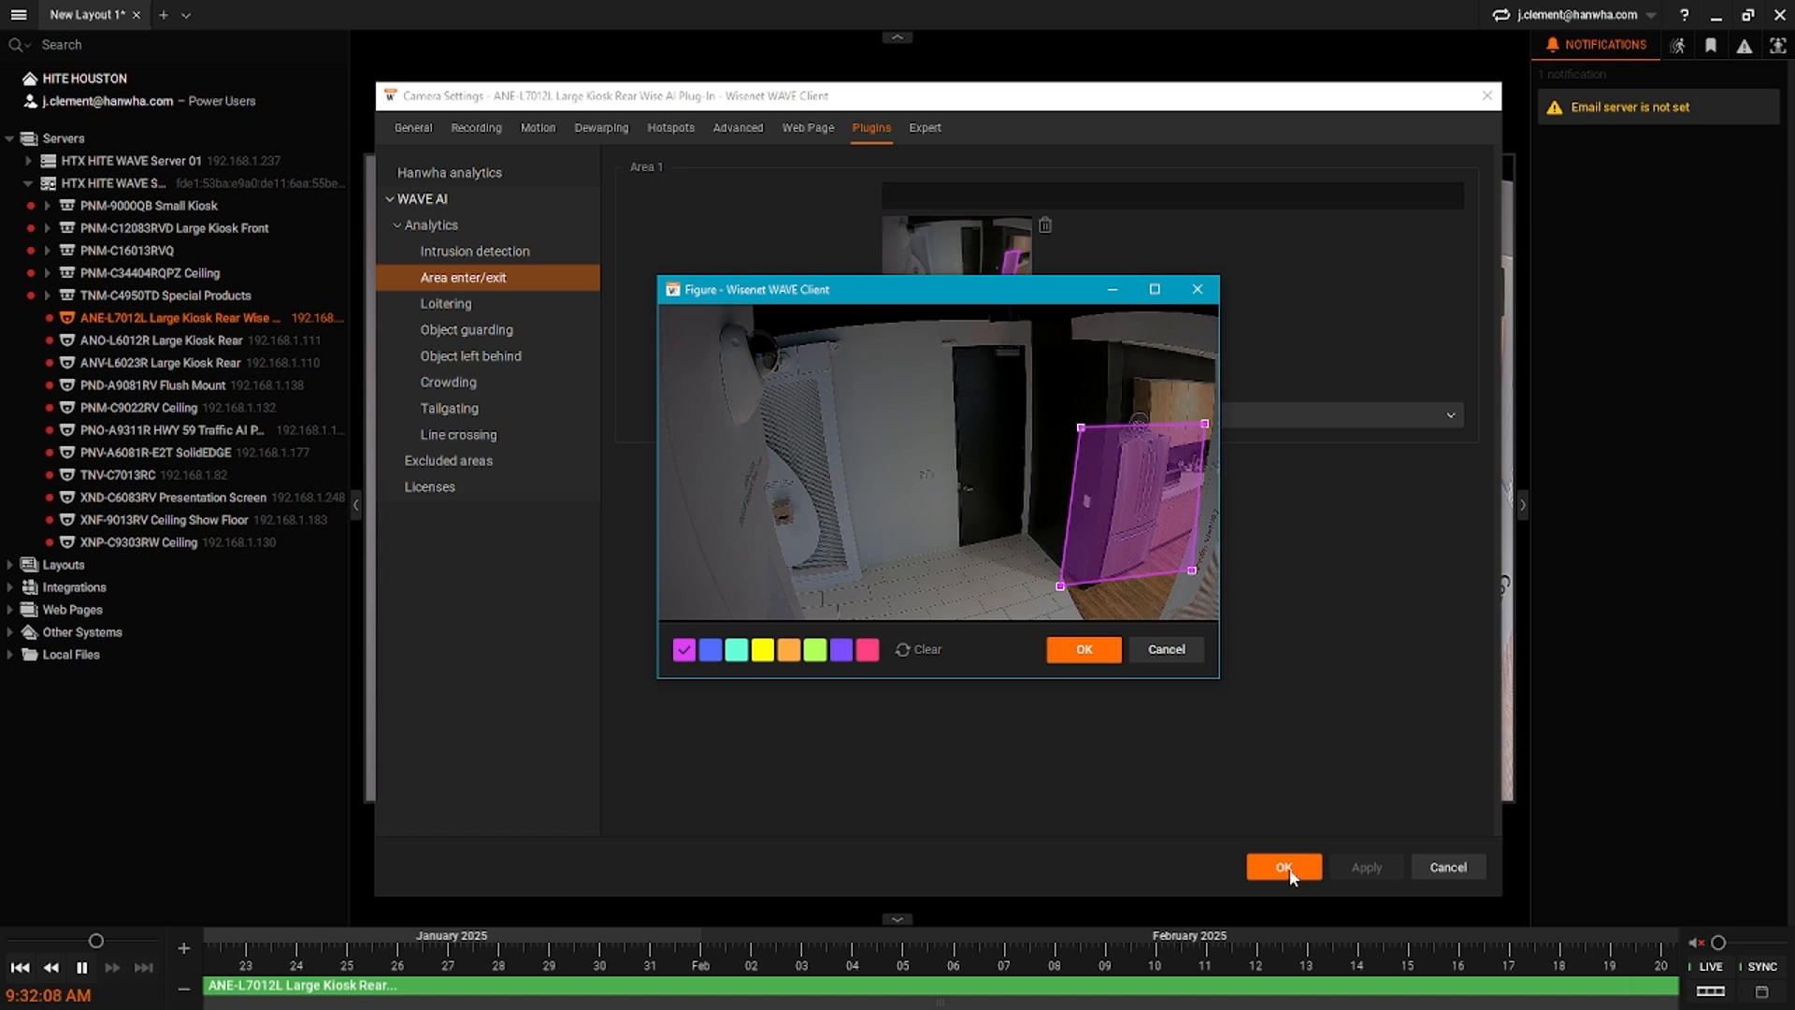
click(1085, 649)
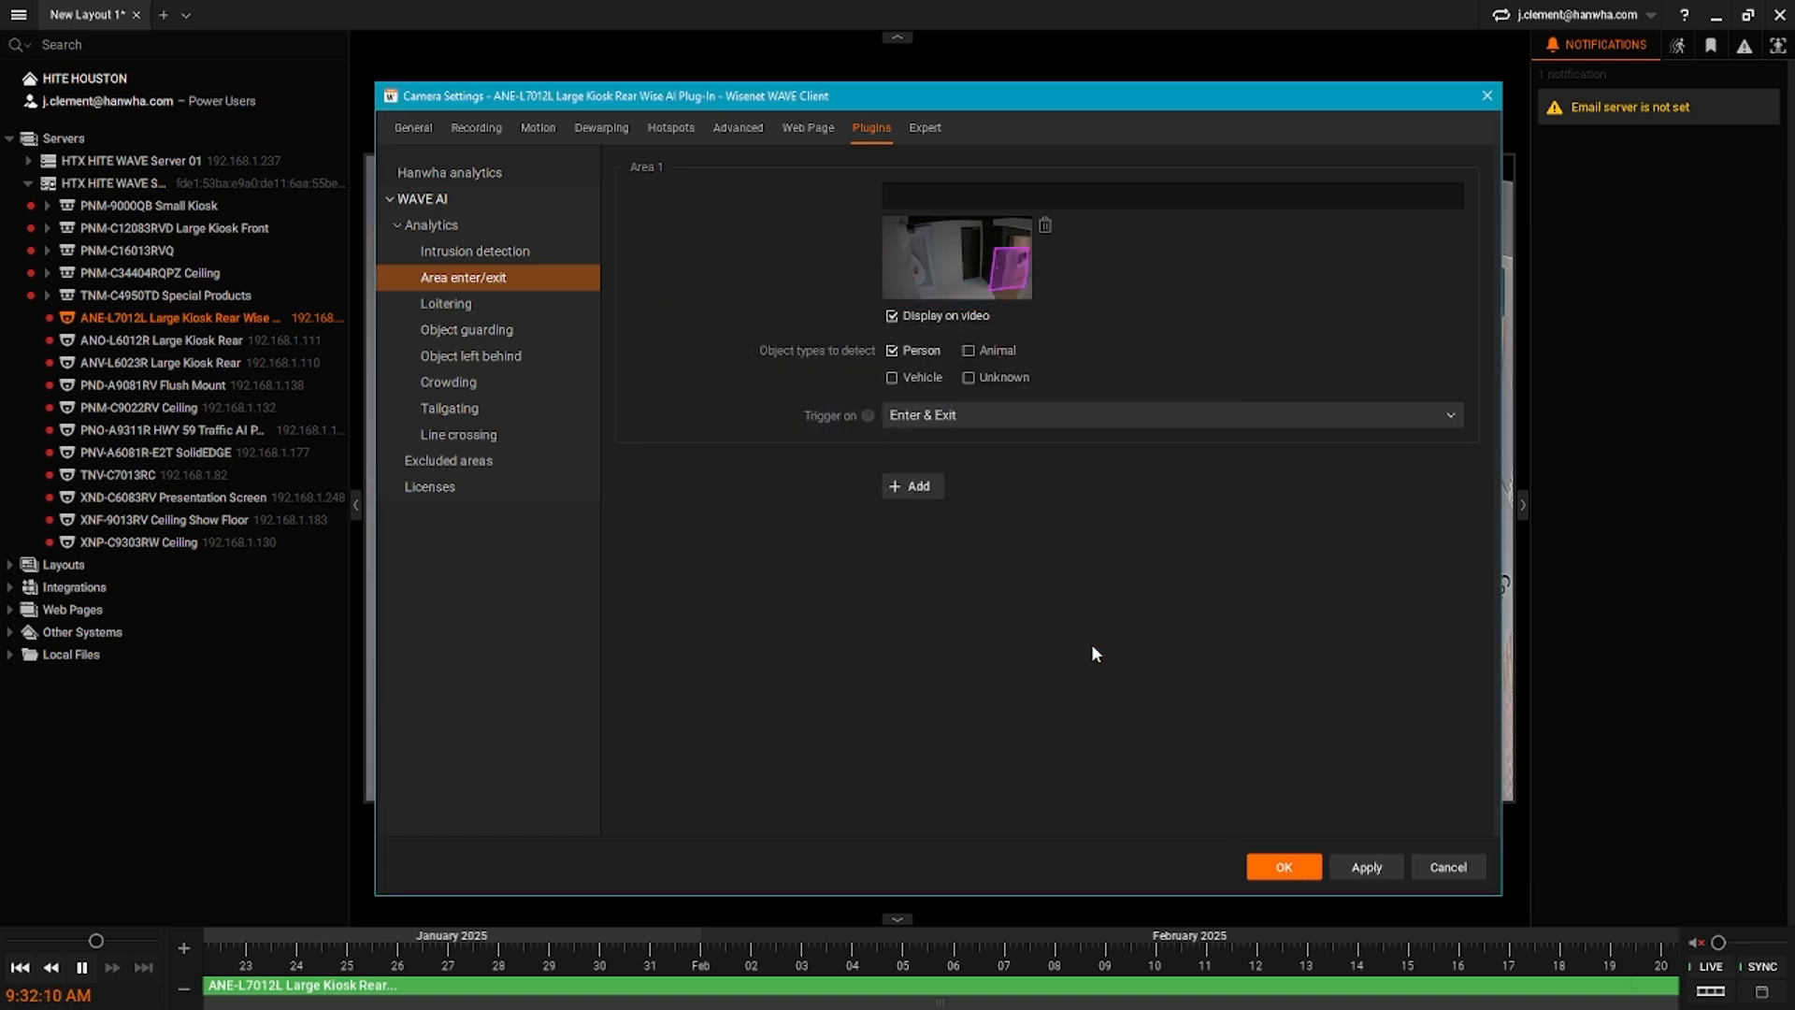
- Draw an orange five-point loitering polygon across the wall, the door and the floor up to the refrigerator
click(447, 305)
click(956, 266)
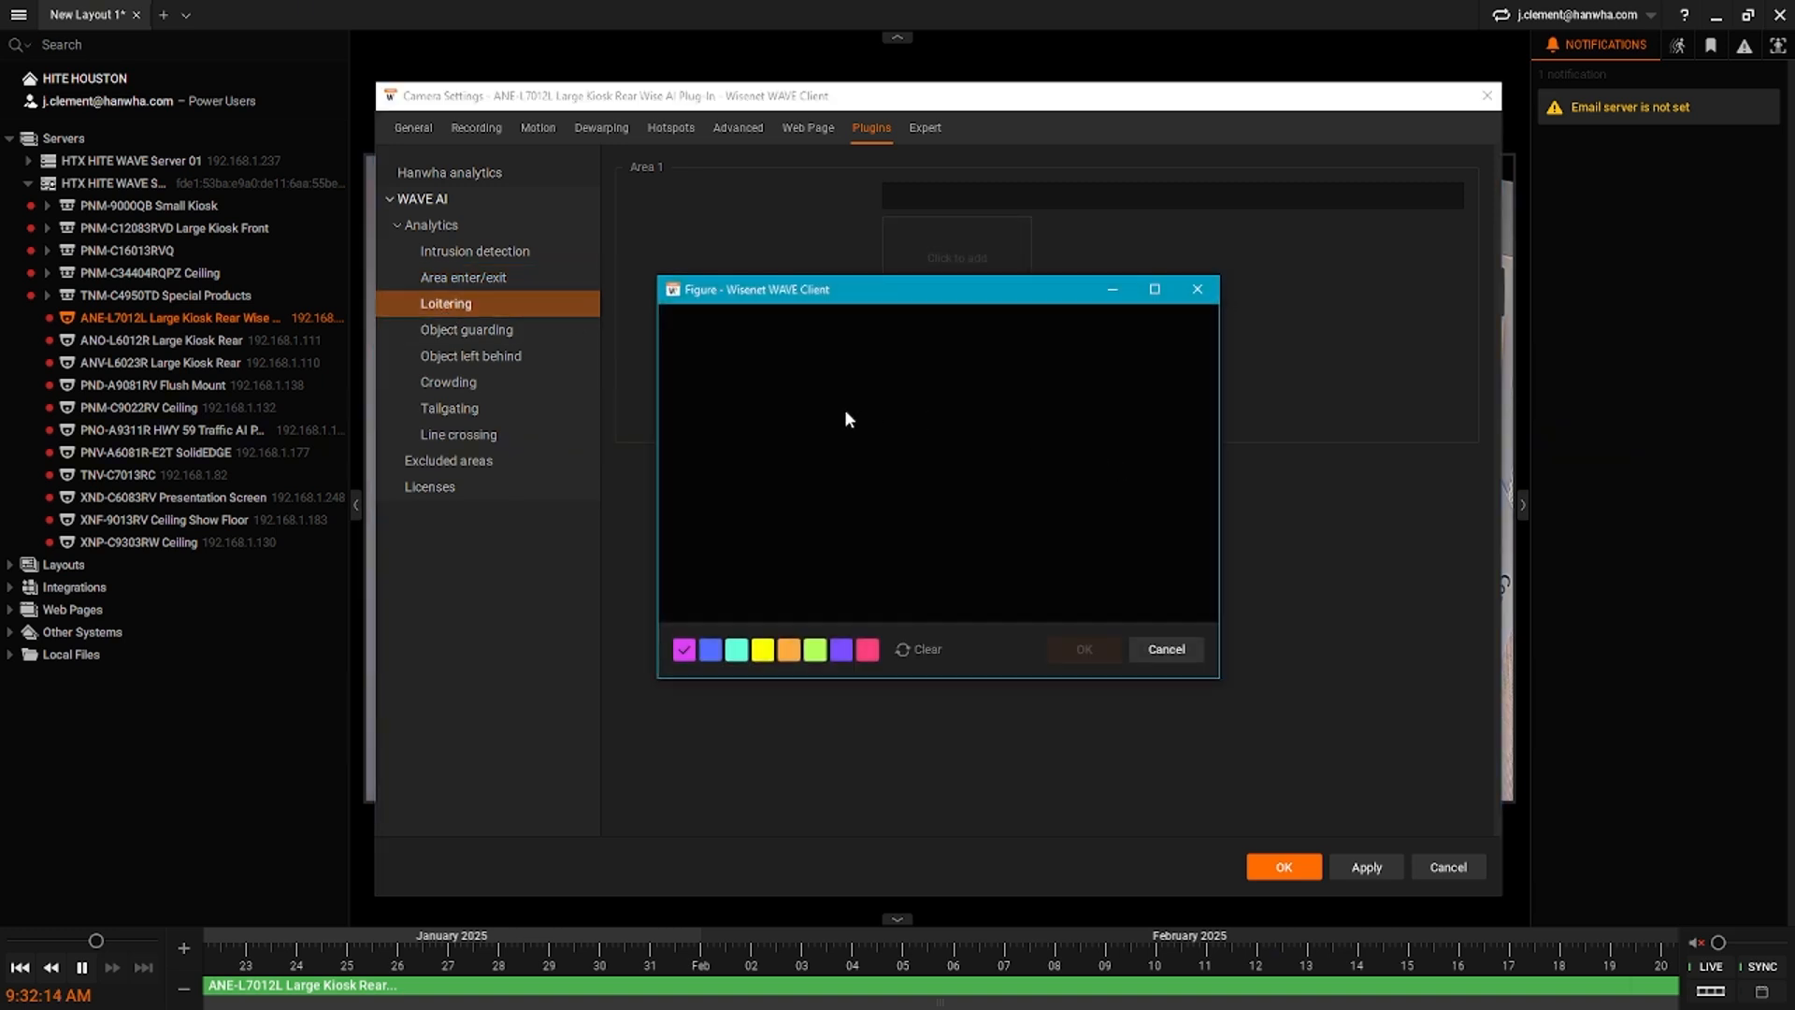
click(789, 649)
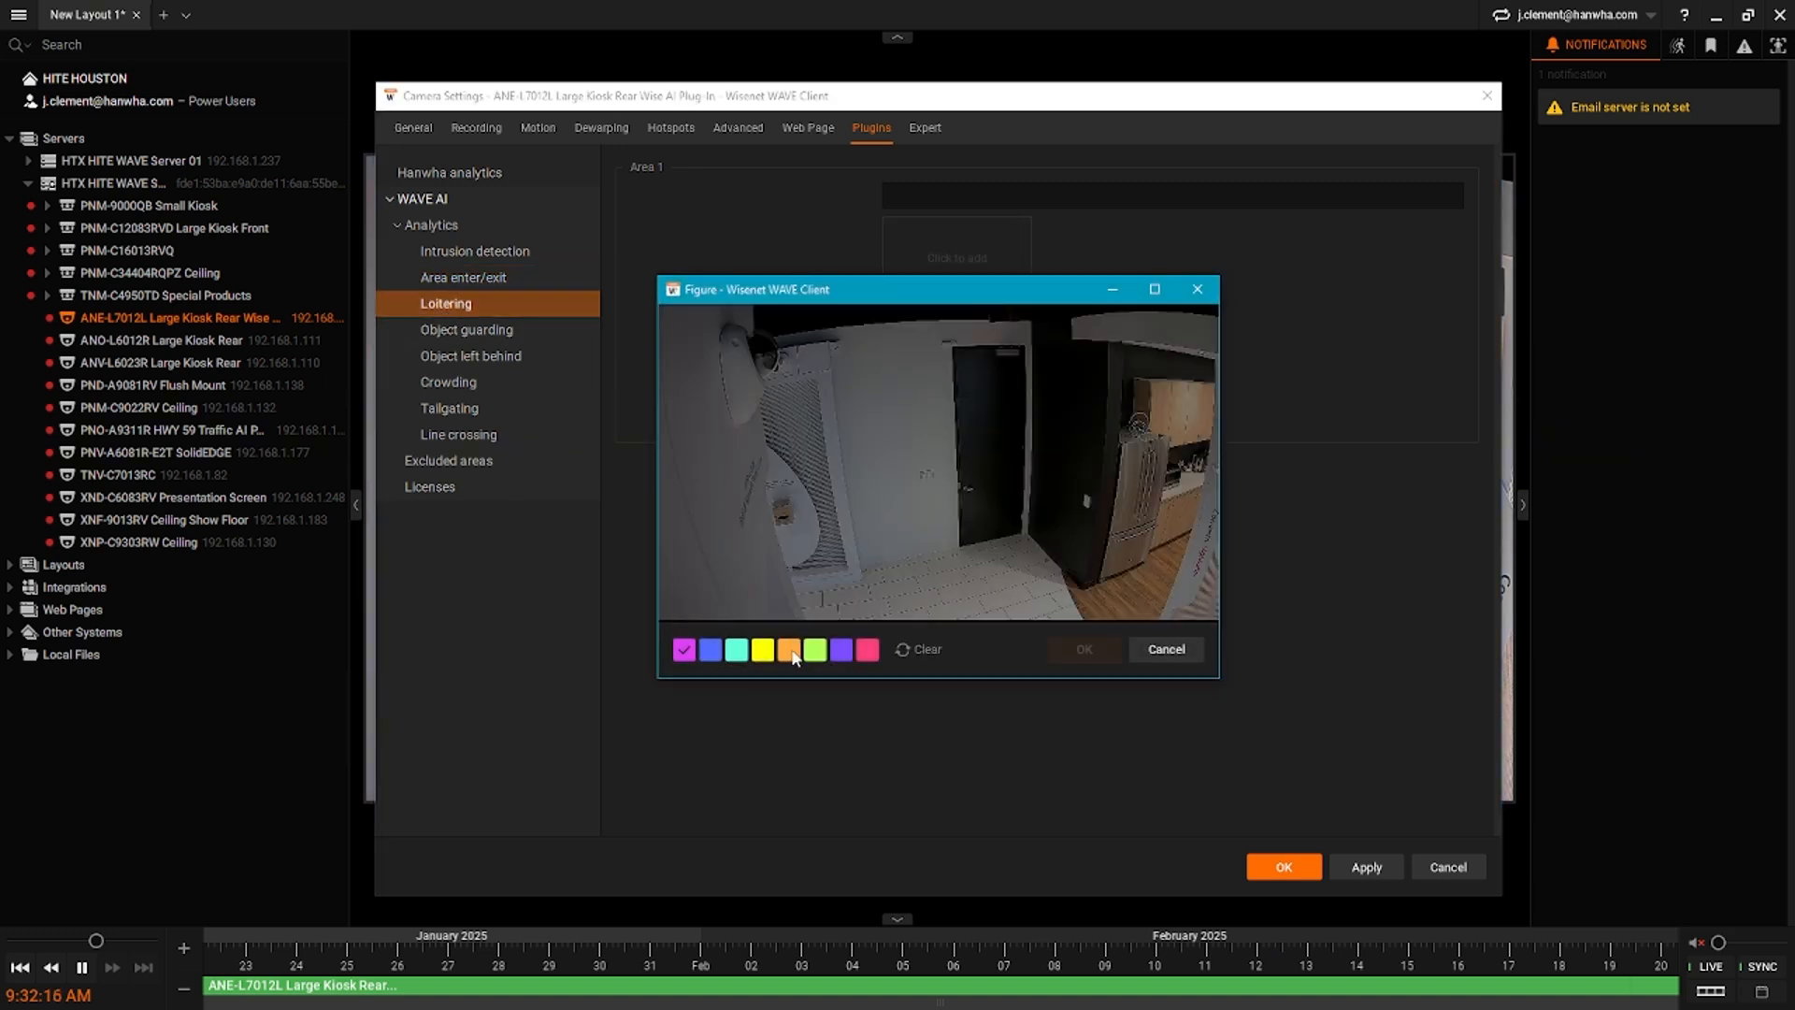
click(794, 472)
click(836, 469)
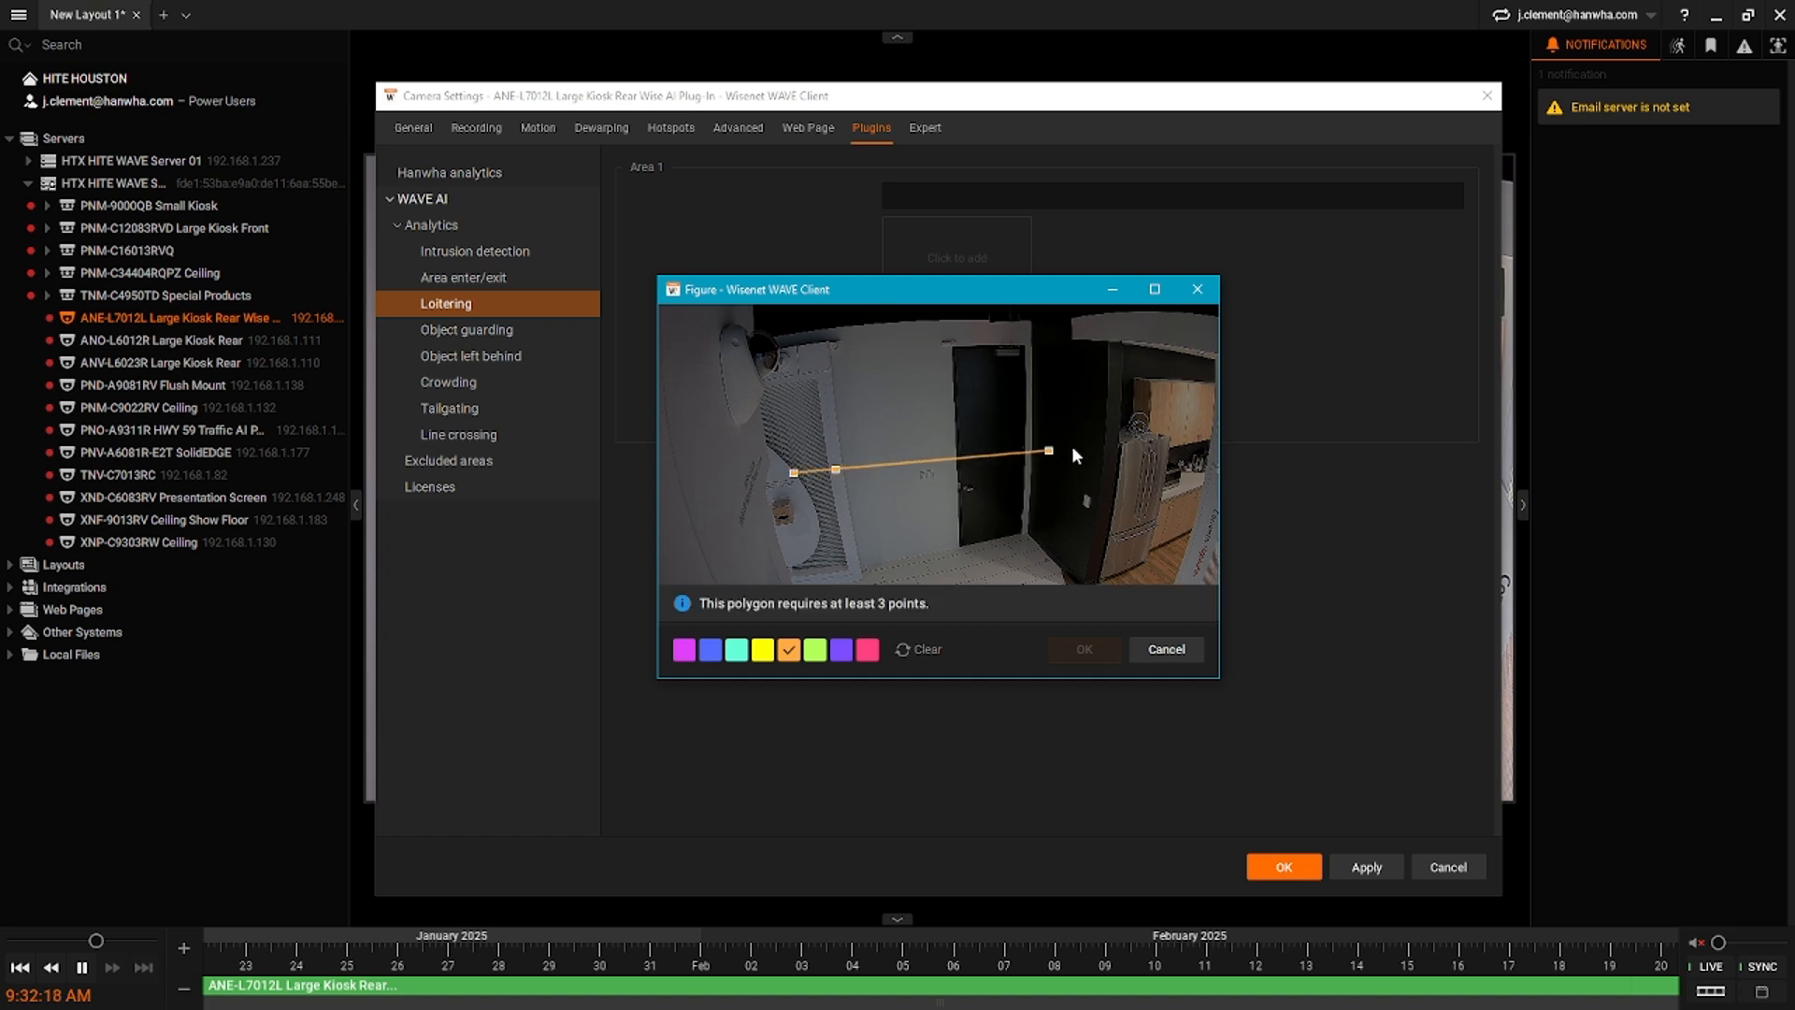
click(1100, 401)
click(1116, 562)
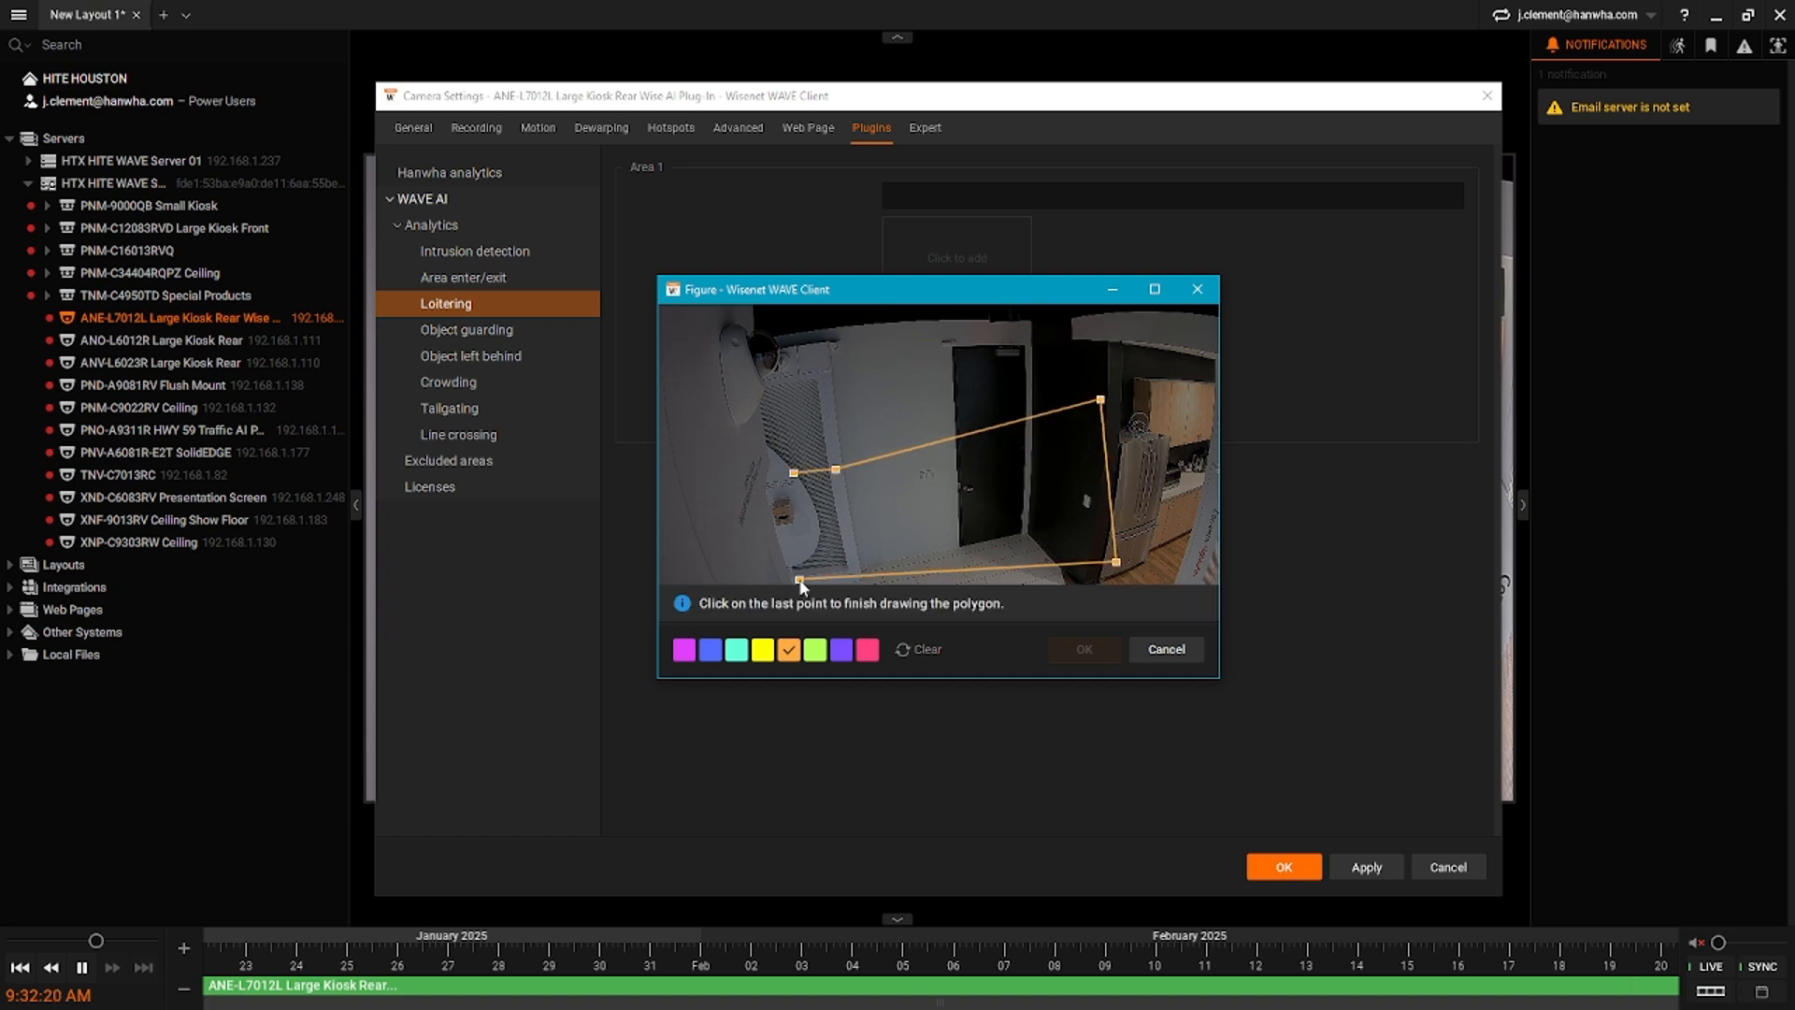
click(799, 579)
click(794, 472)
- Raise the loitering polygon's two upper corners to cover more of the wall and door, and accept the figure
drag(836, 470, 792, 372)
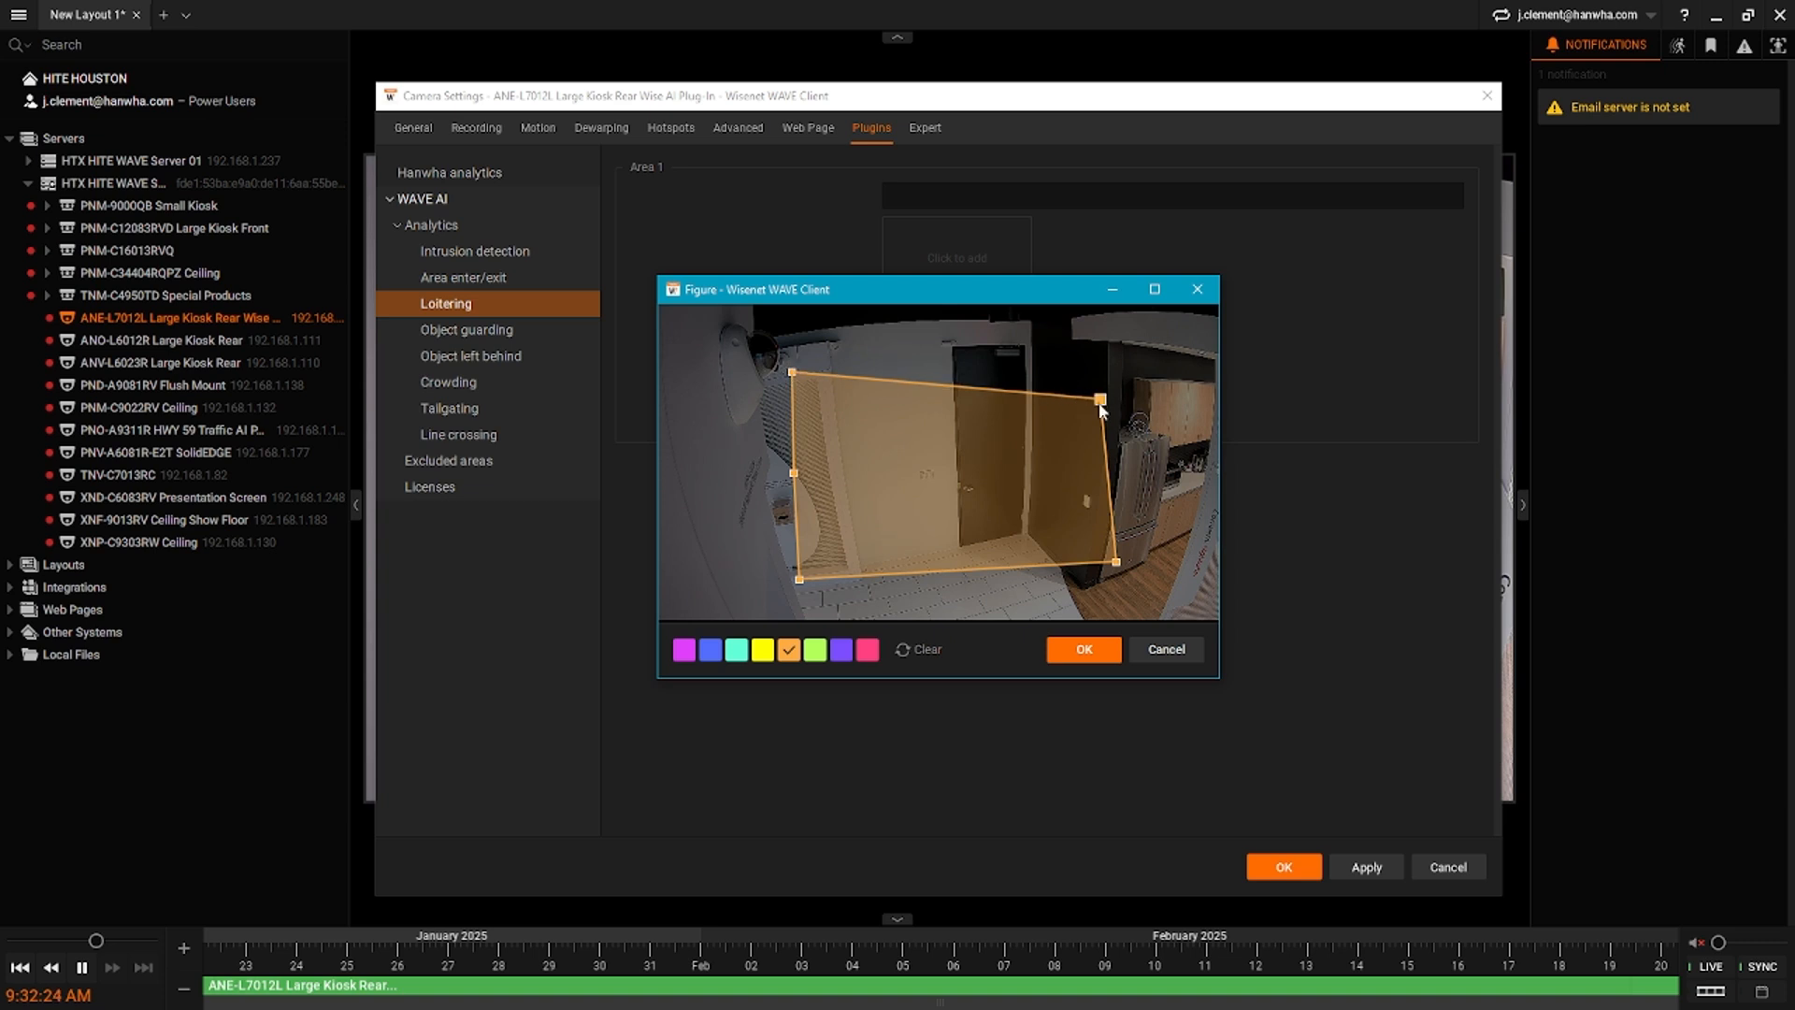
drag(1101, 399, 1109, 355)
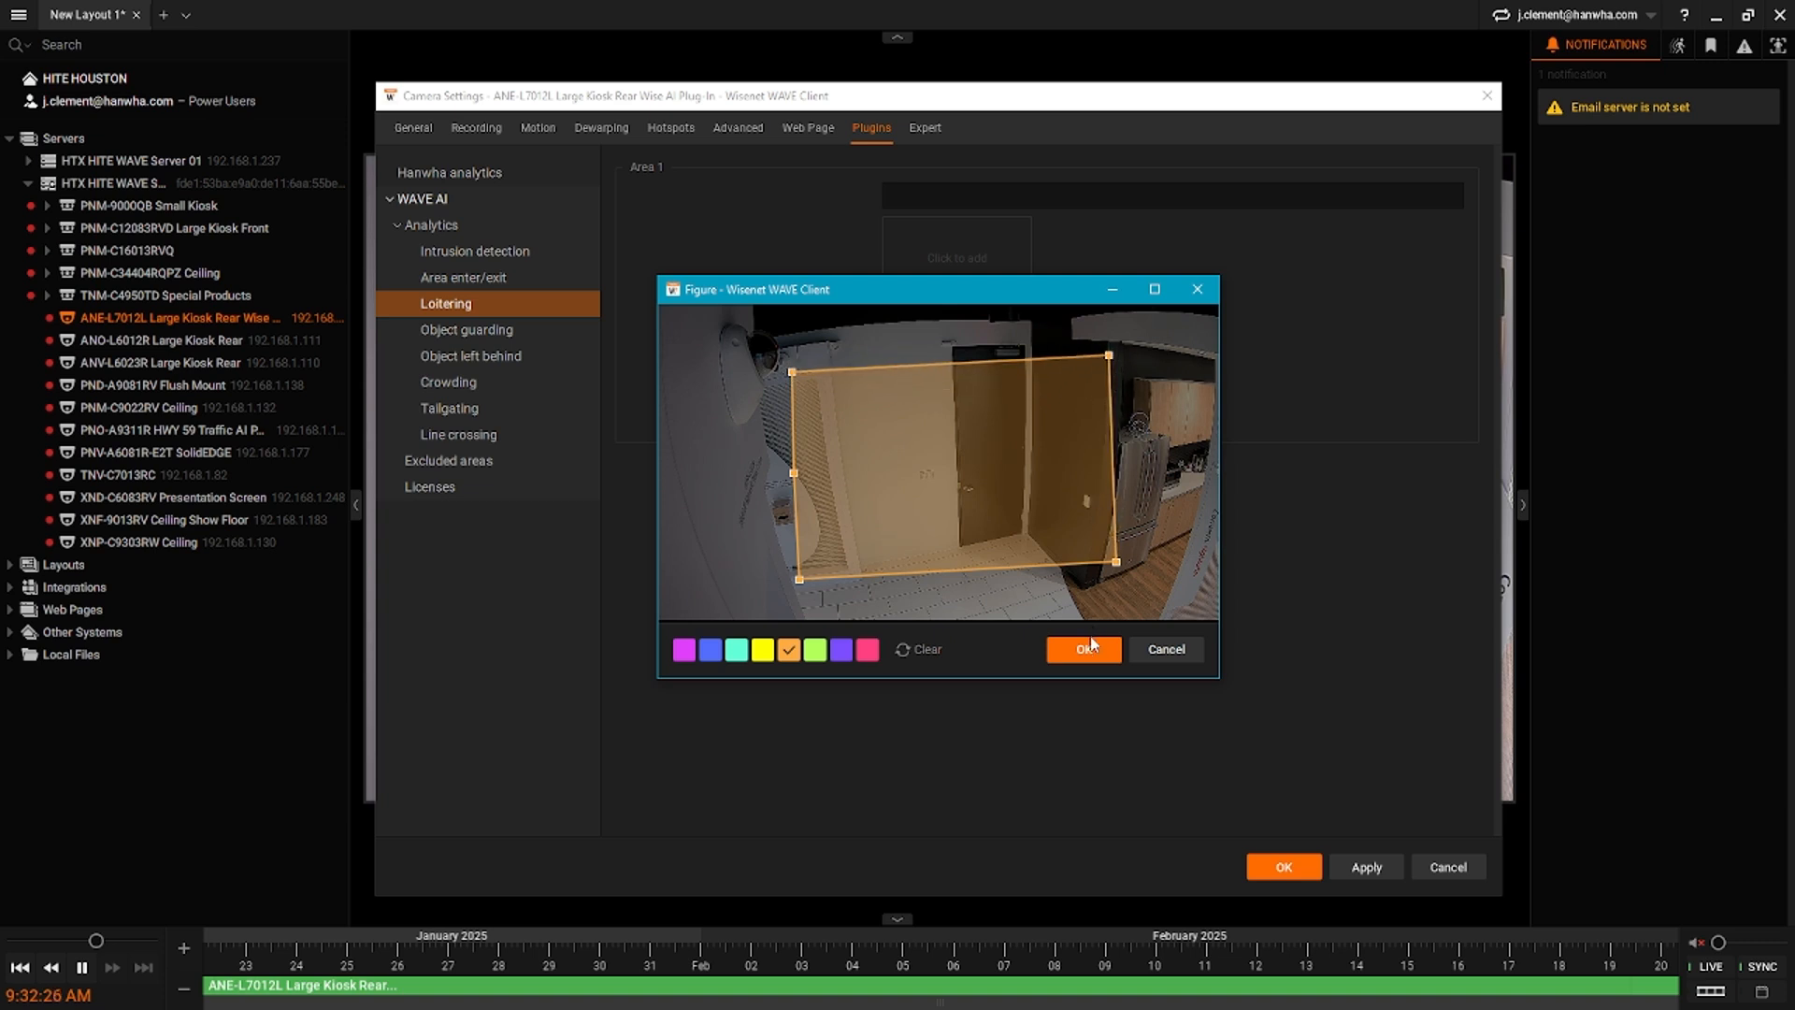
click(1084, 649)
- Set the loitering alarm to trigger after 60 seconds
click(905, 416)
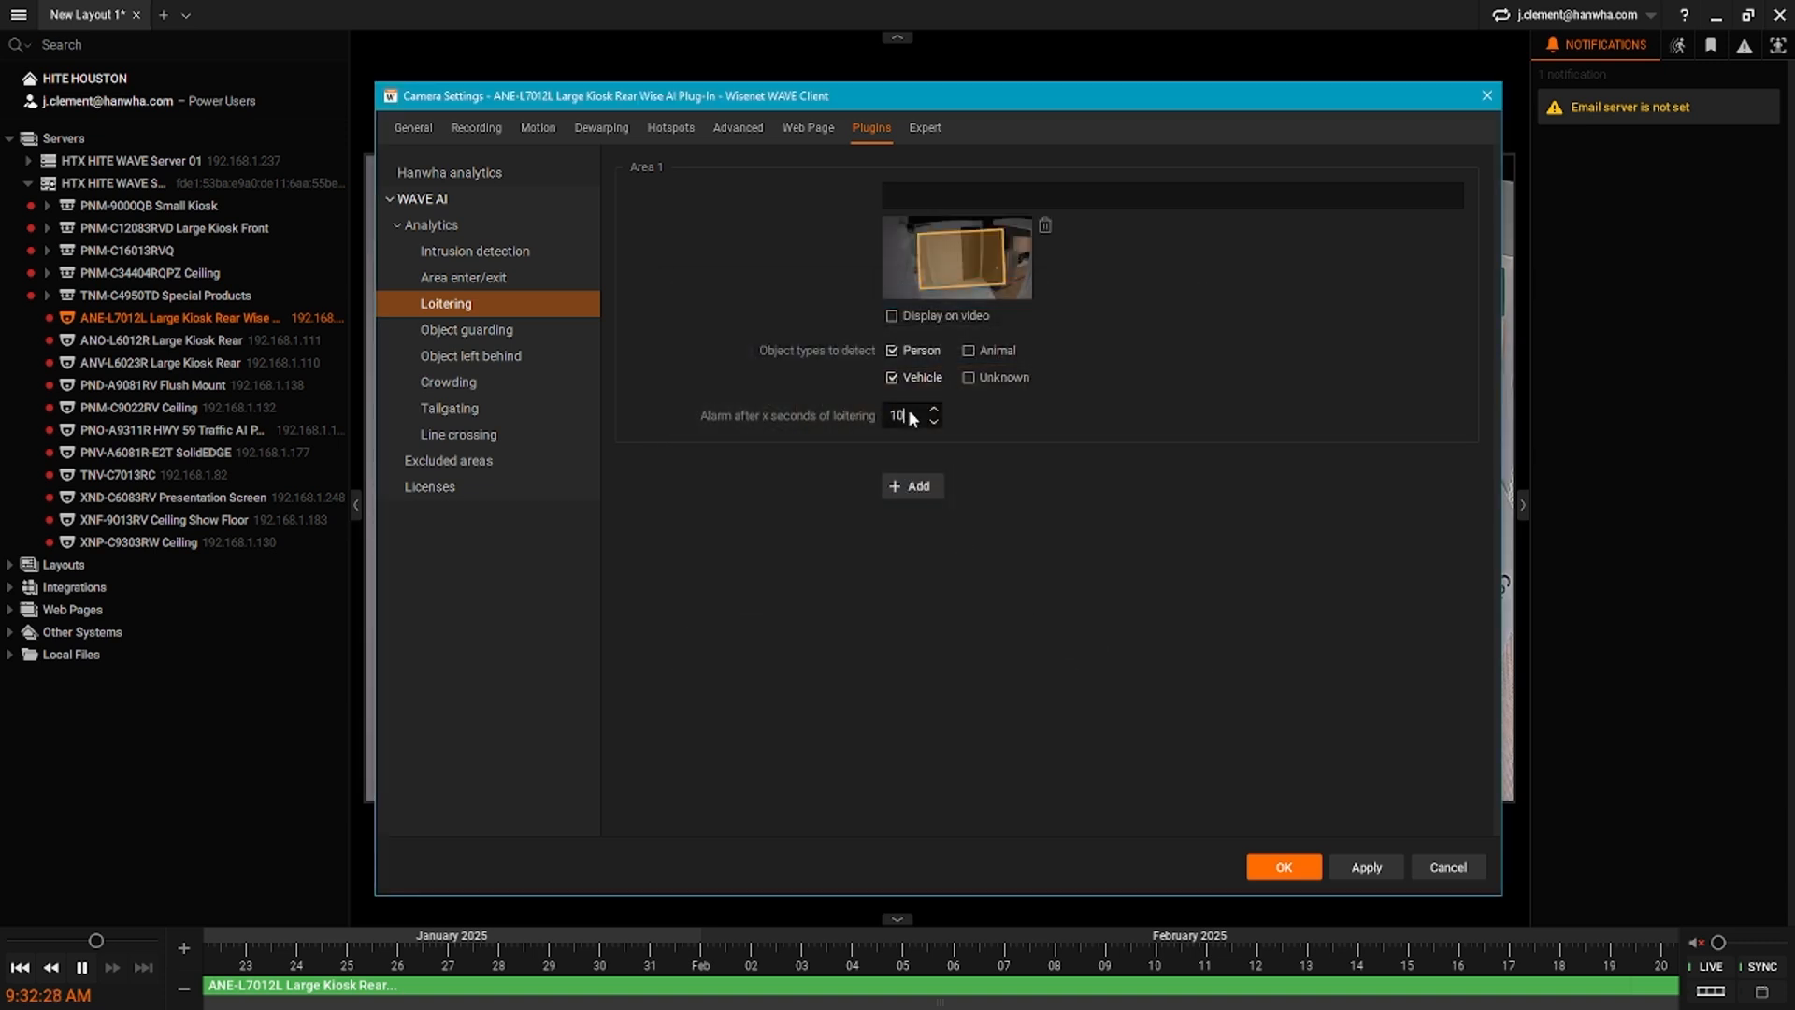
key(BackSpace)
key(BackSpace)
text(60)
- After reviewing crowding and tailgating, slightly raise the left end of the "left of fridge line cross" line and save the camera settings
click(462, 383)
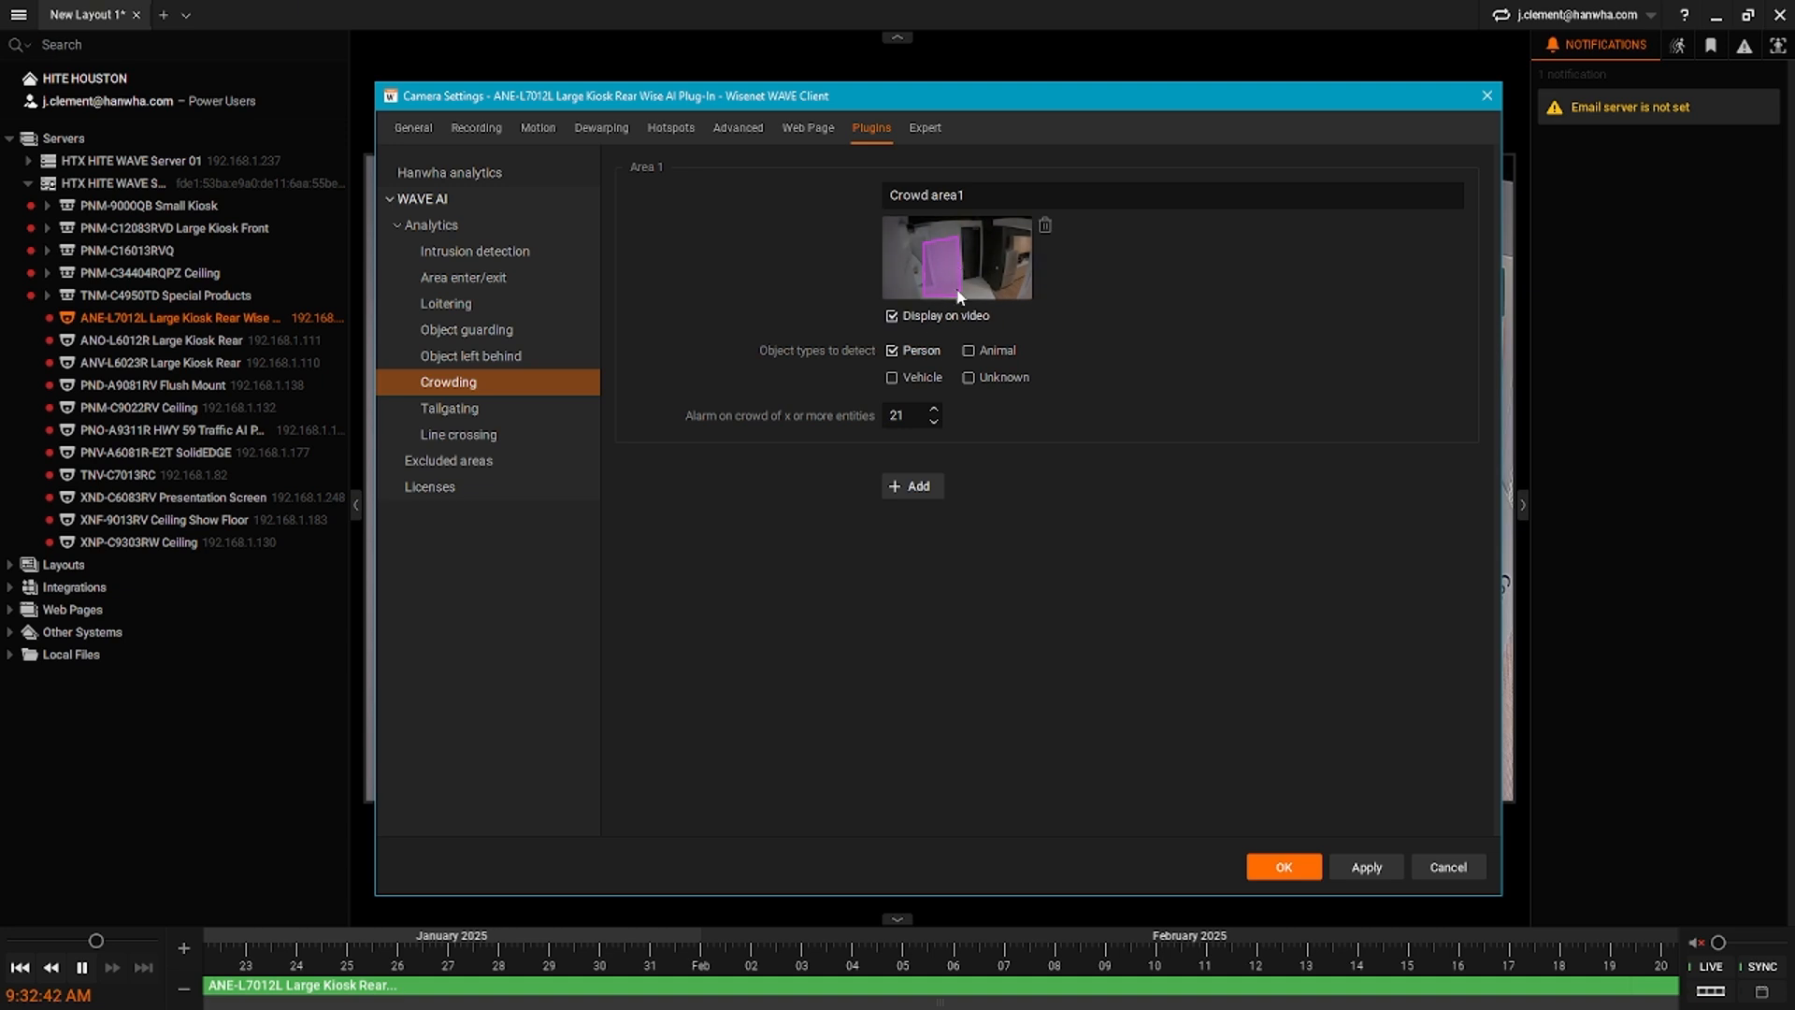
click(477, 411)
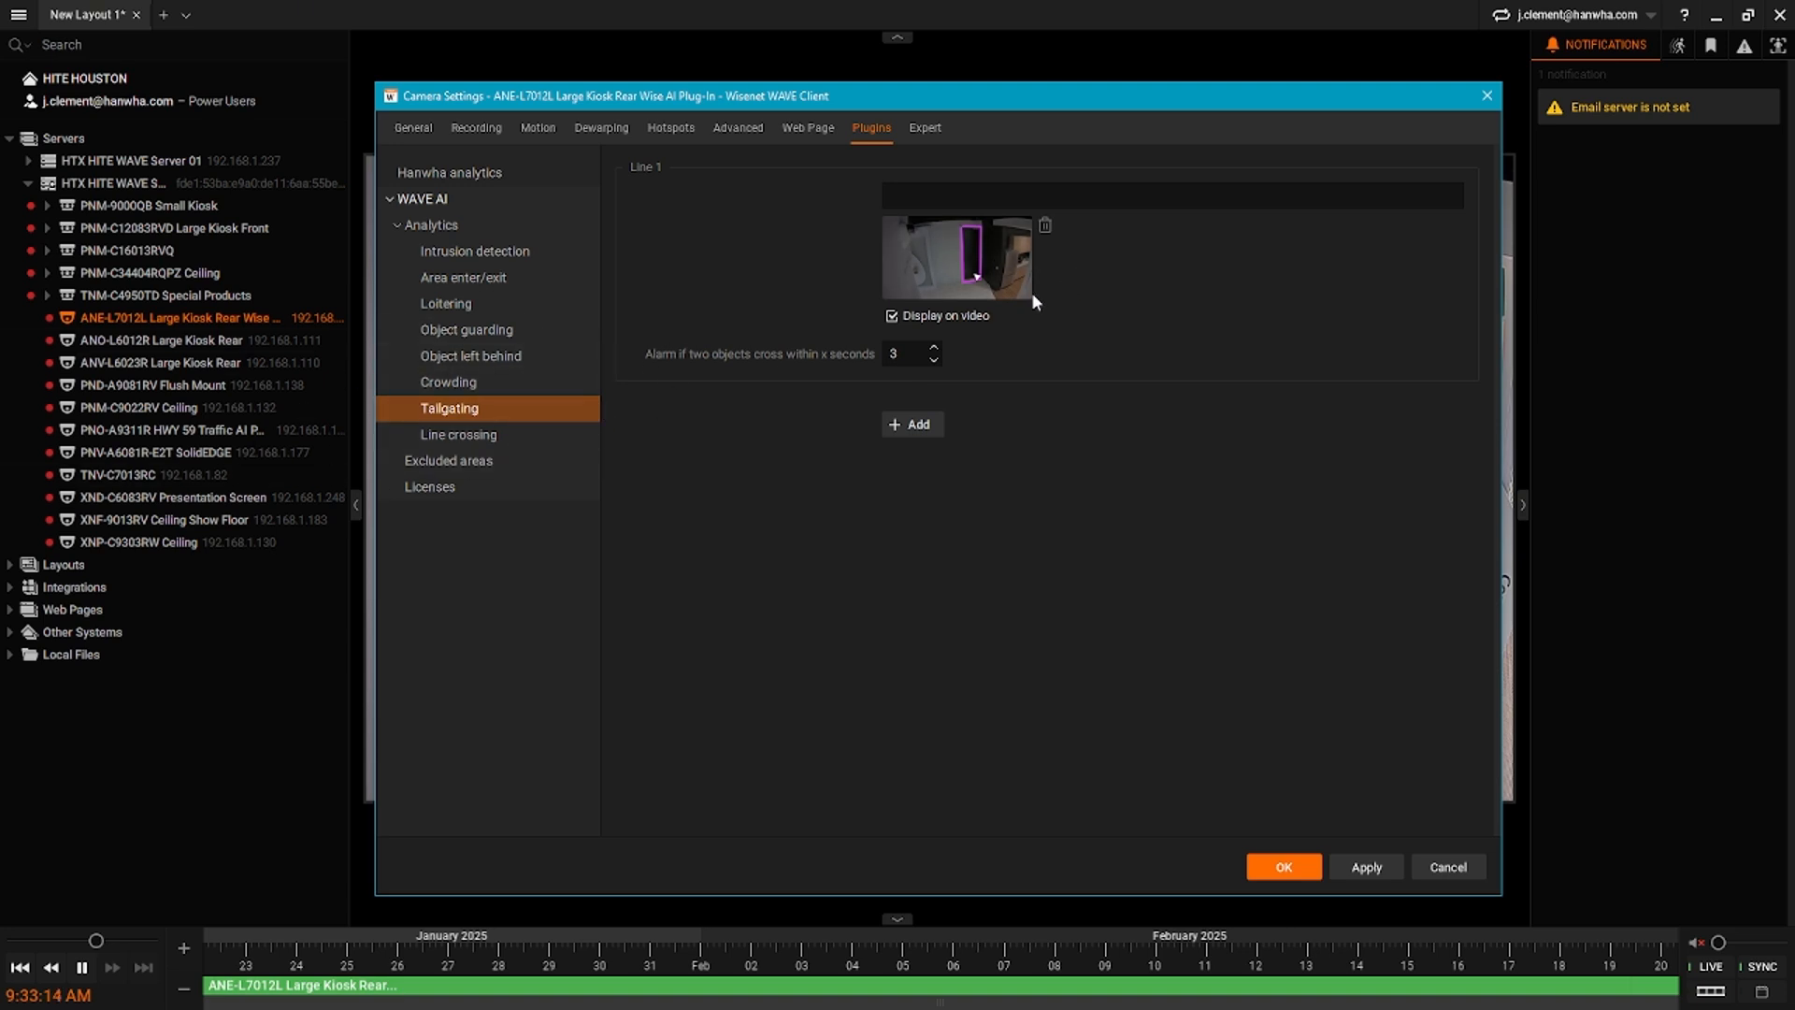
click(505, 434)
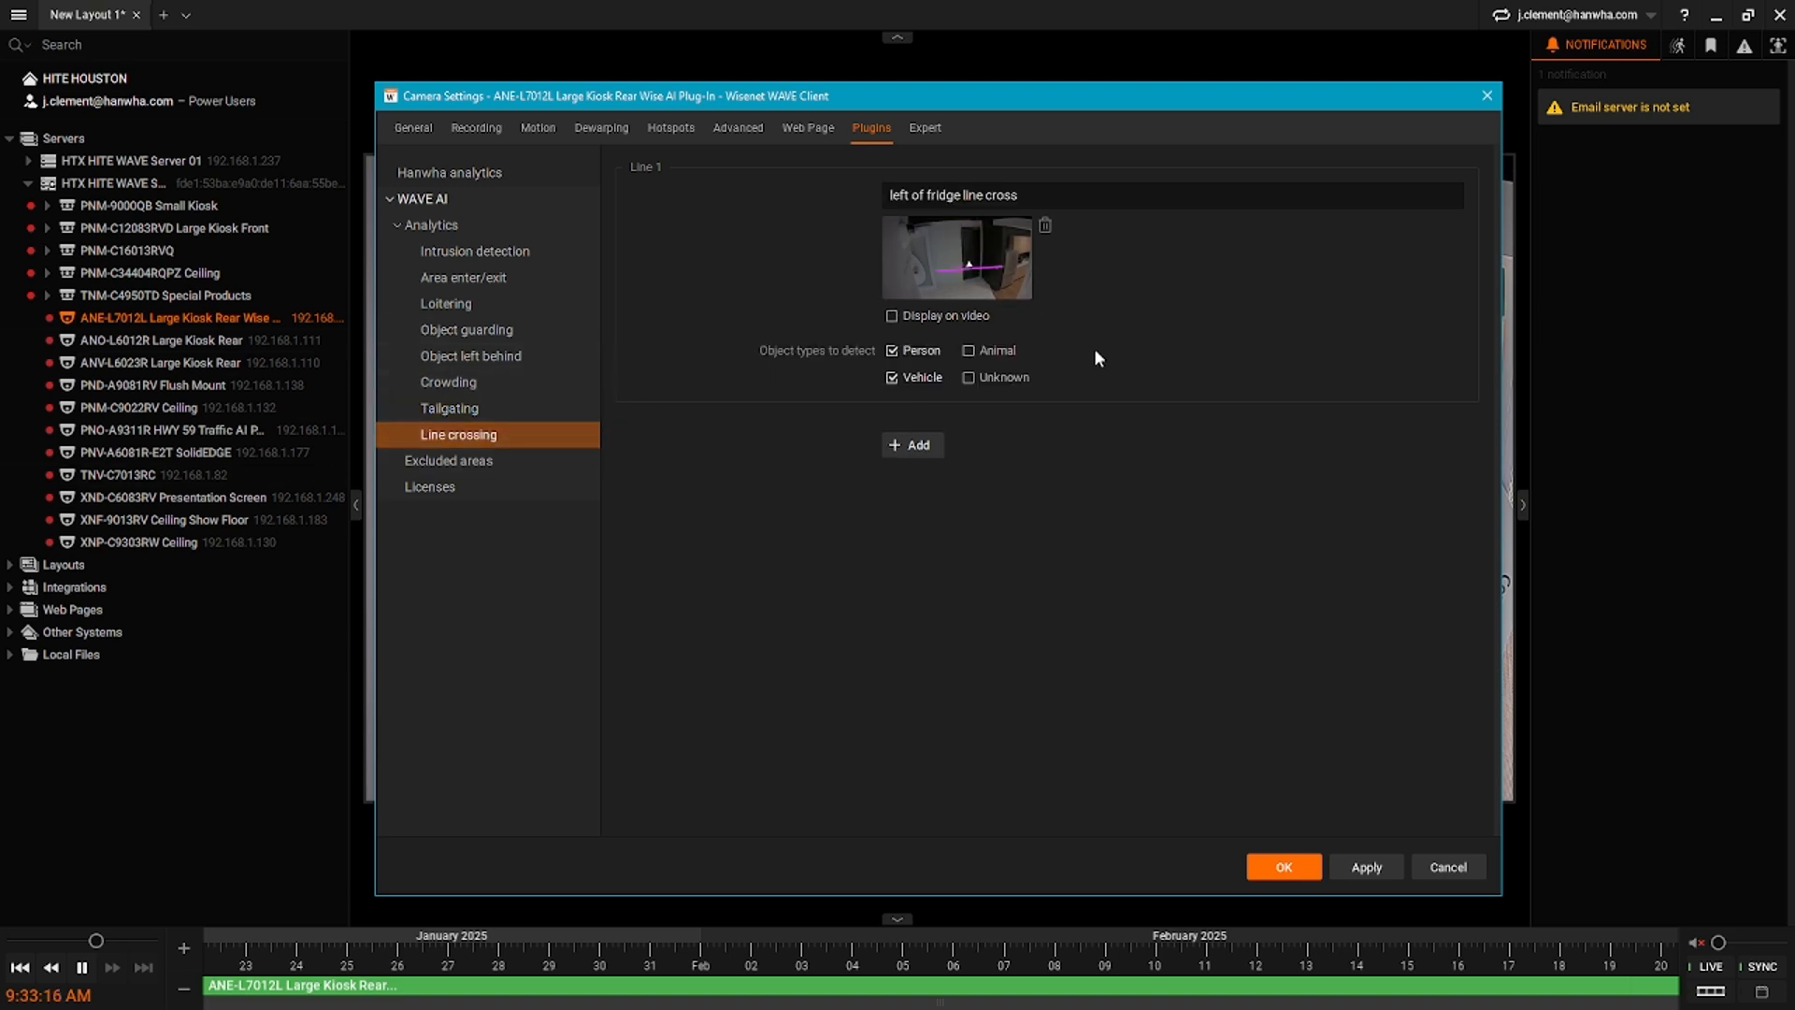
click(990, 272)
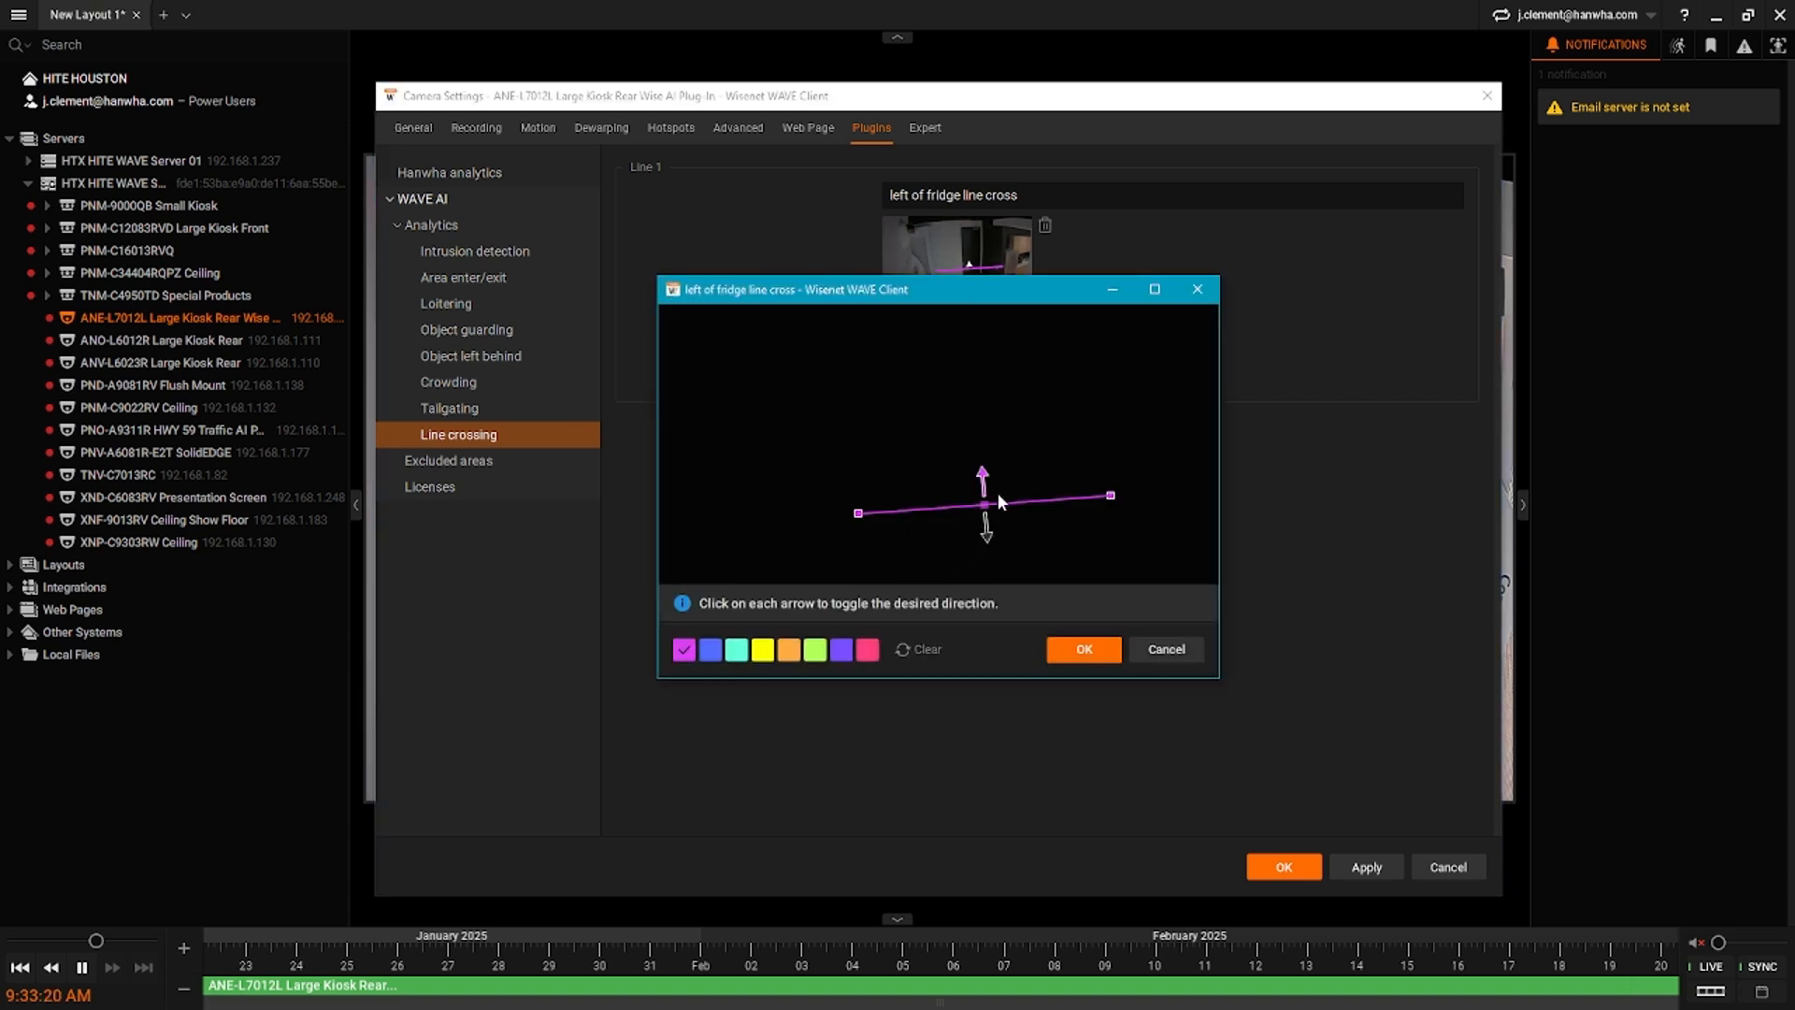
drag(858, 514, 859, 505)
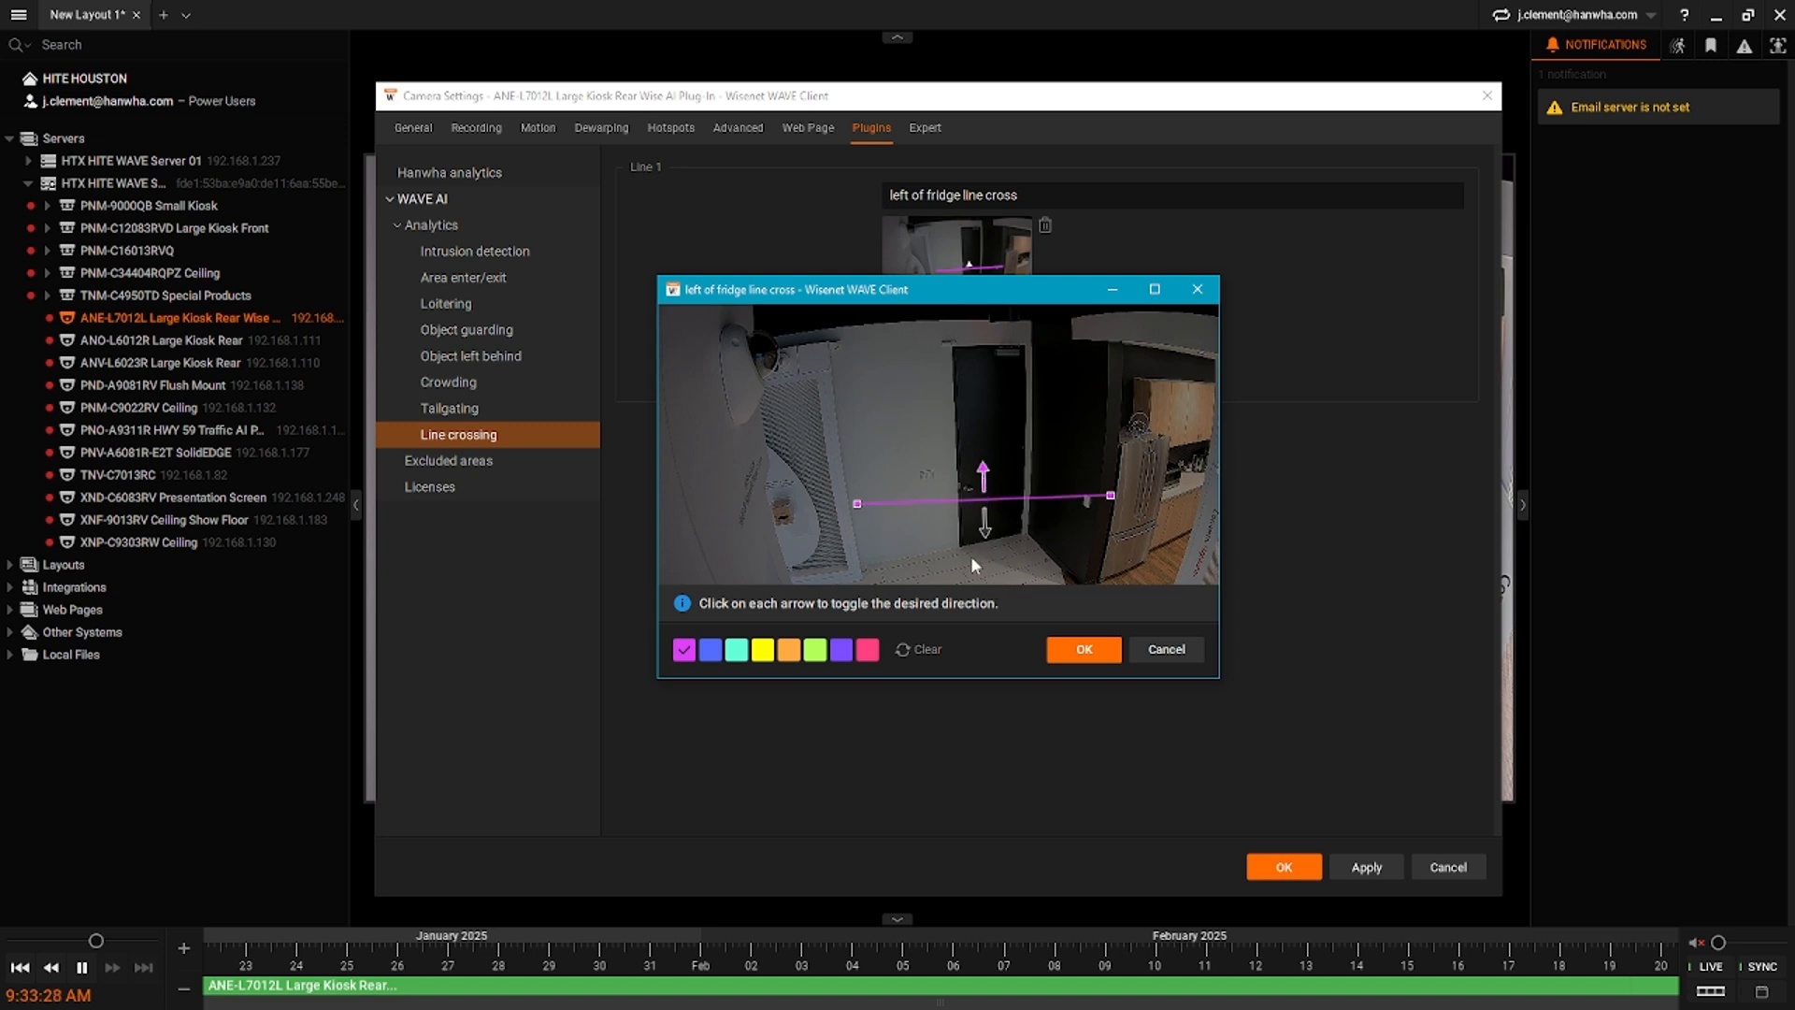
click(1085, 650)
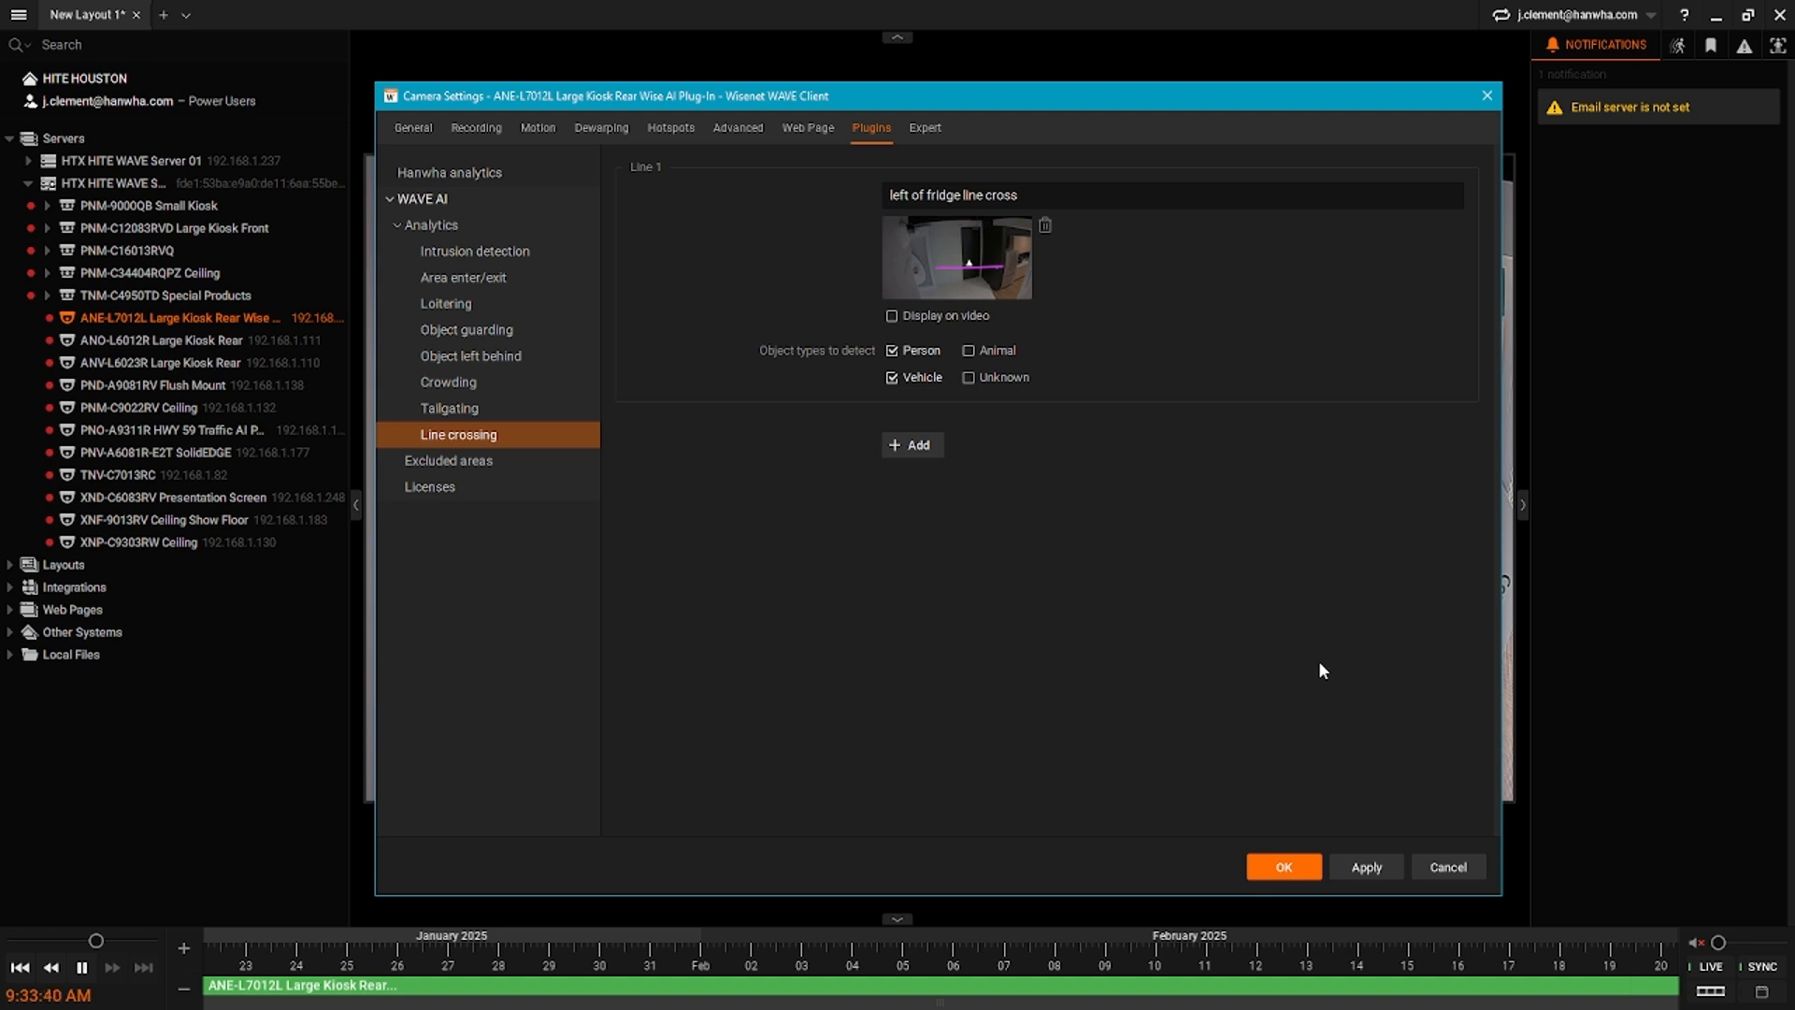
click(1300, 863)
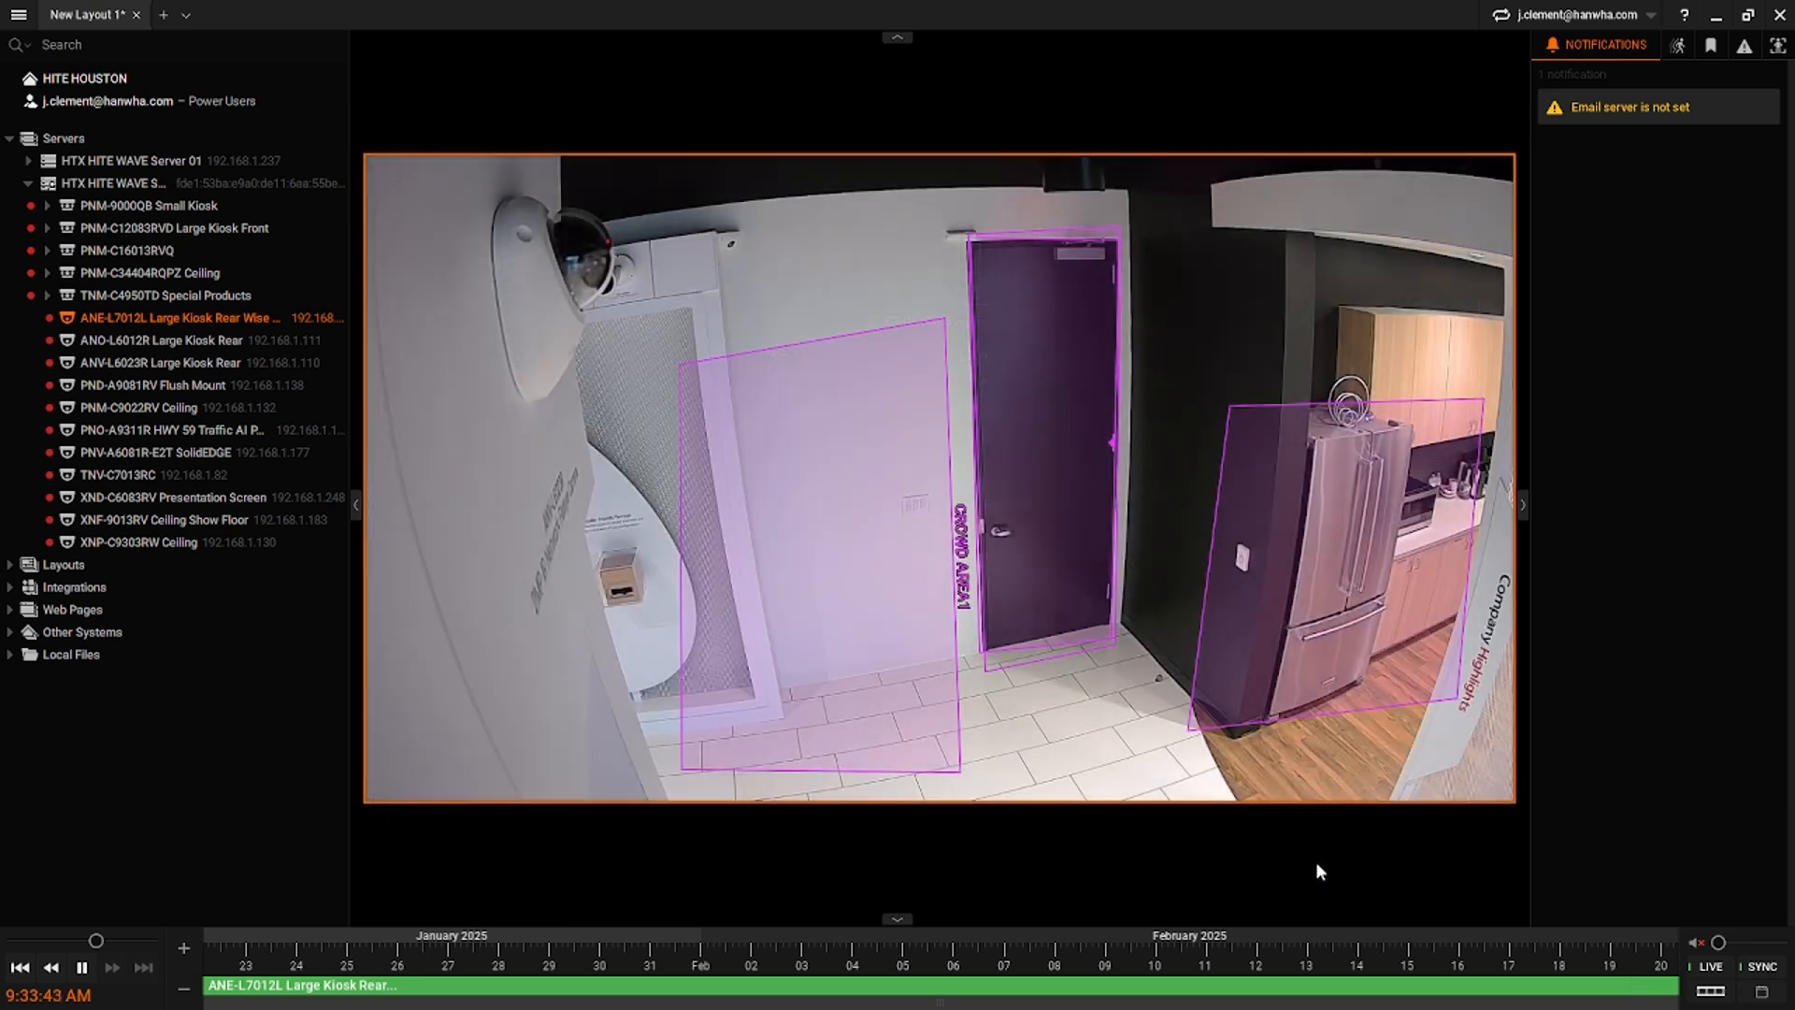
- Browse the camera's detected objects and play back the person detection from 2/19/25 3:33:29 PM
mouse_move(1084, 478)
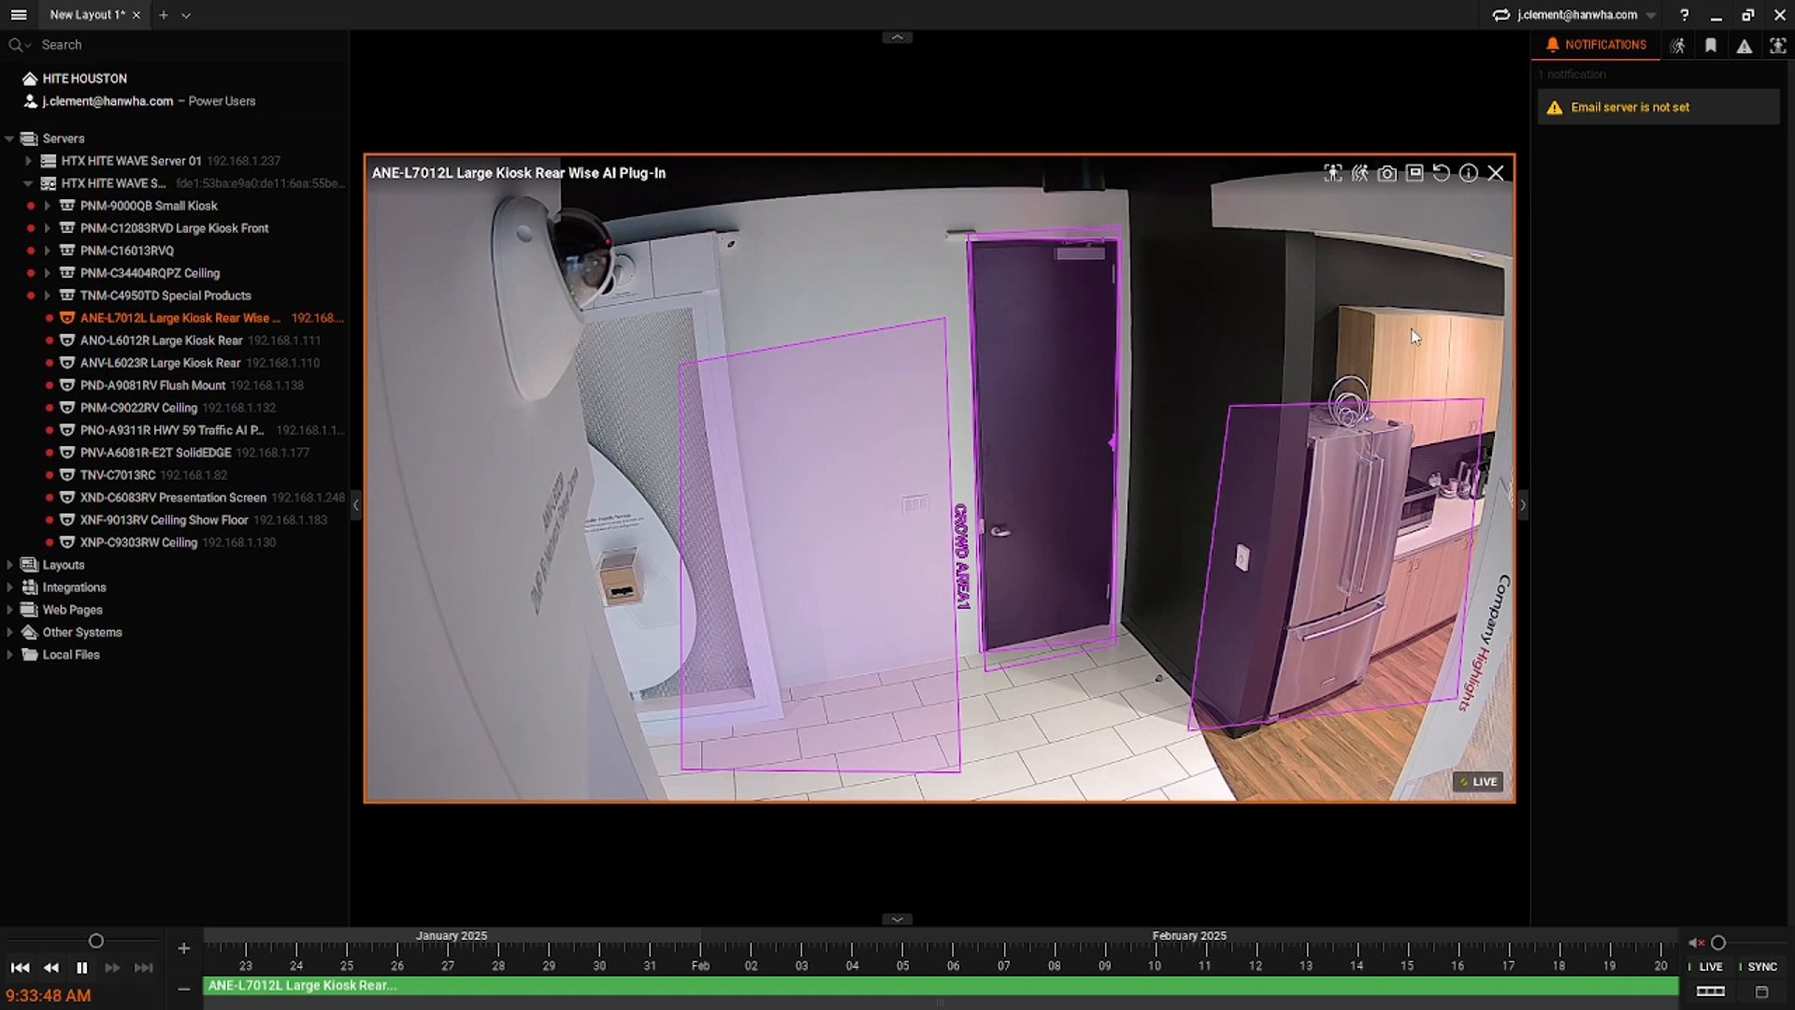
click(1780, 46)
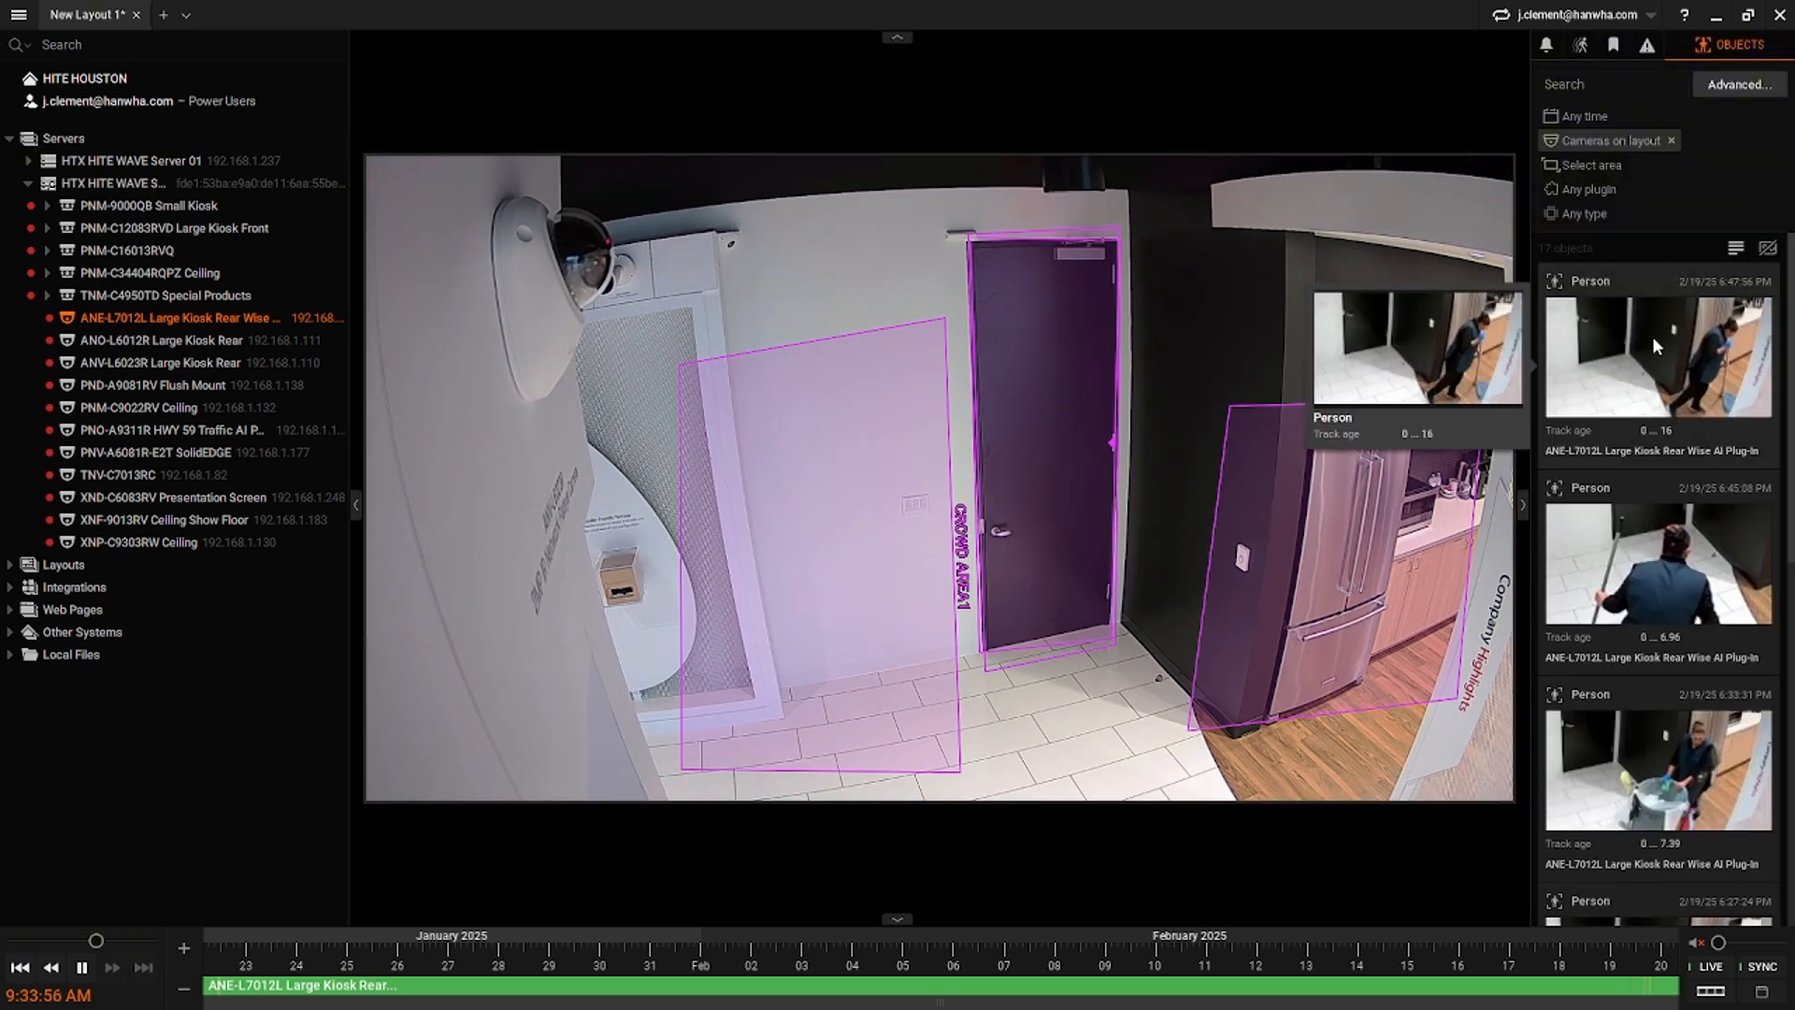
mouse_move(1633, 869)
scroll(1658, 732, down, 8)
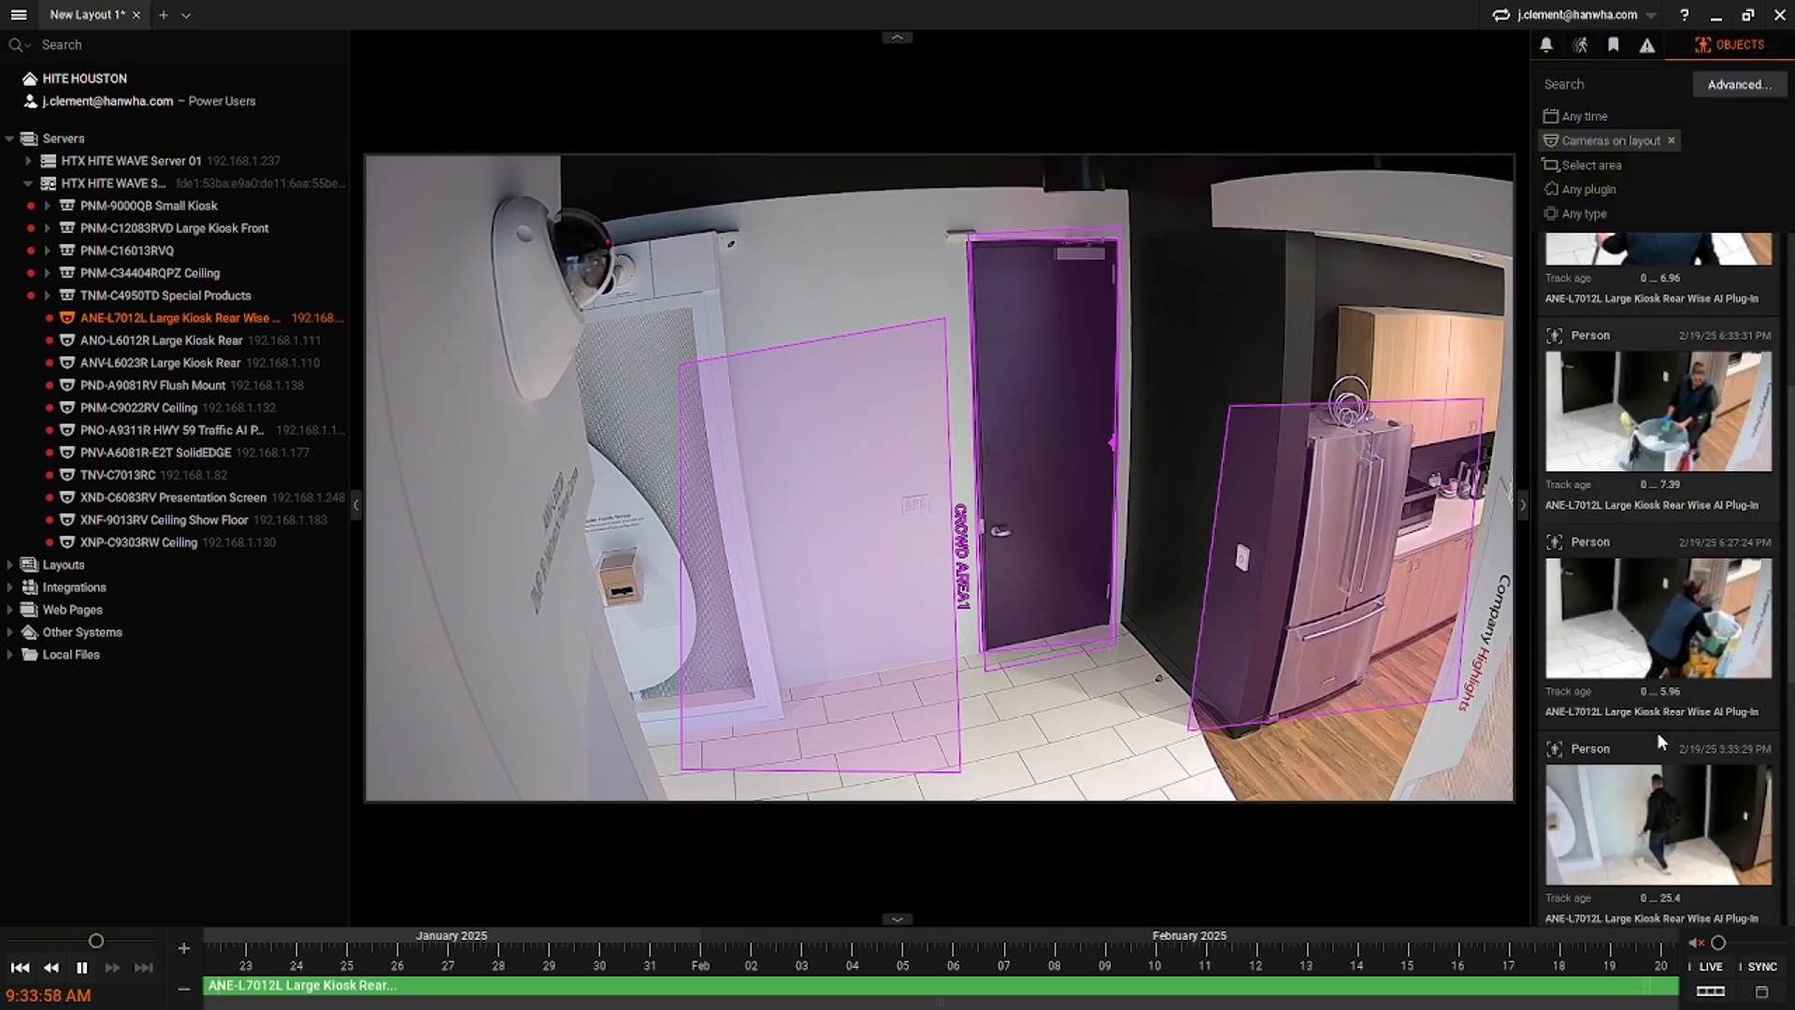
mouse_move(1650, 472)
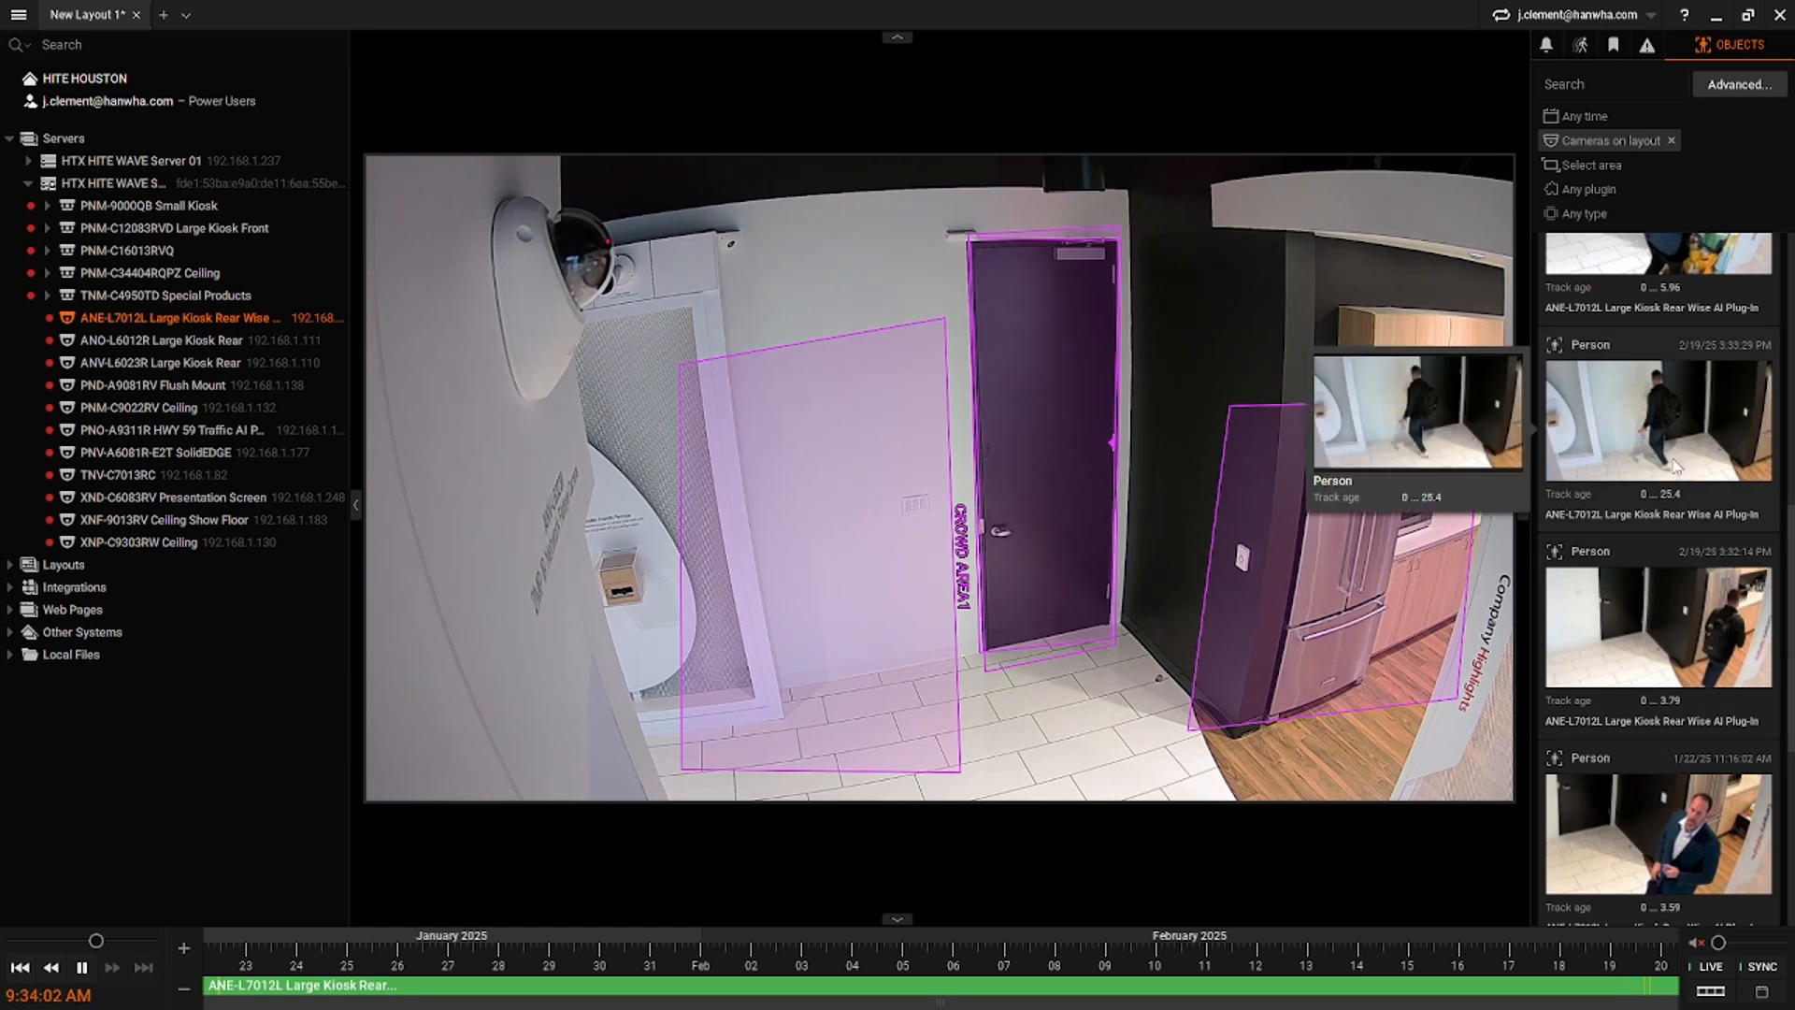
scroll(1645, 532, up, 3)
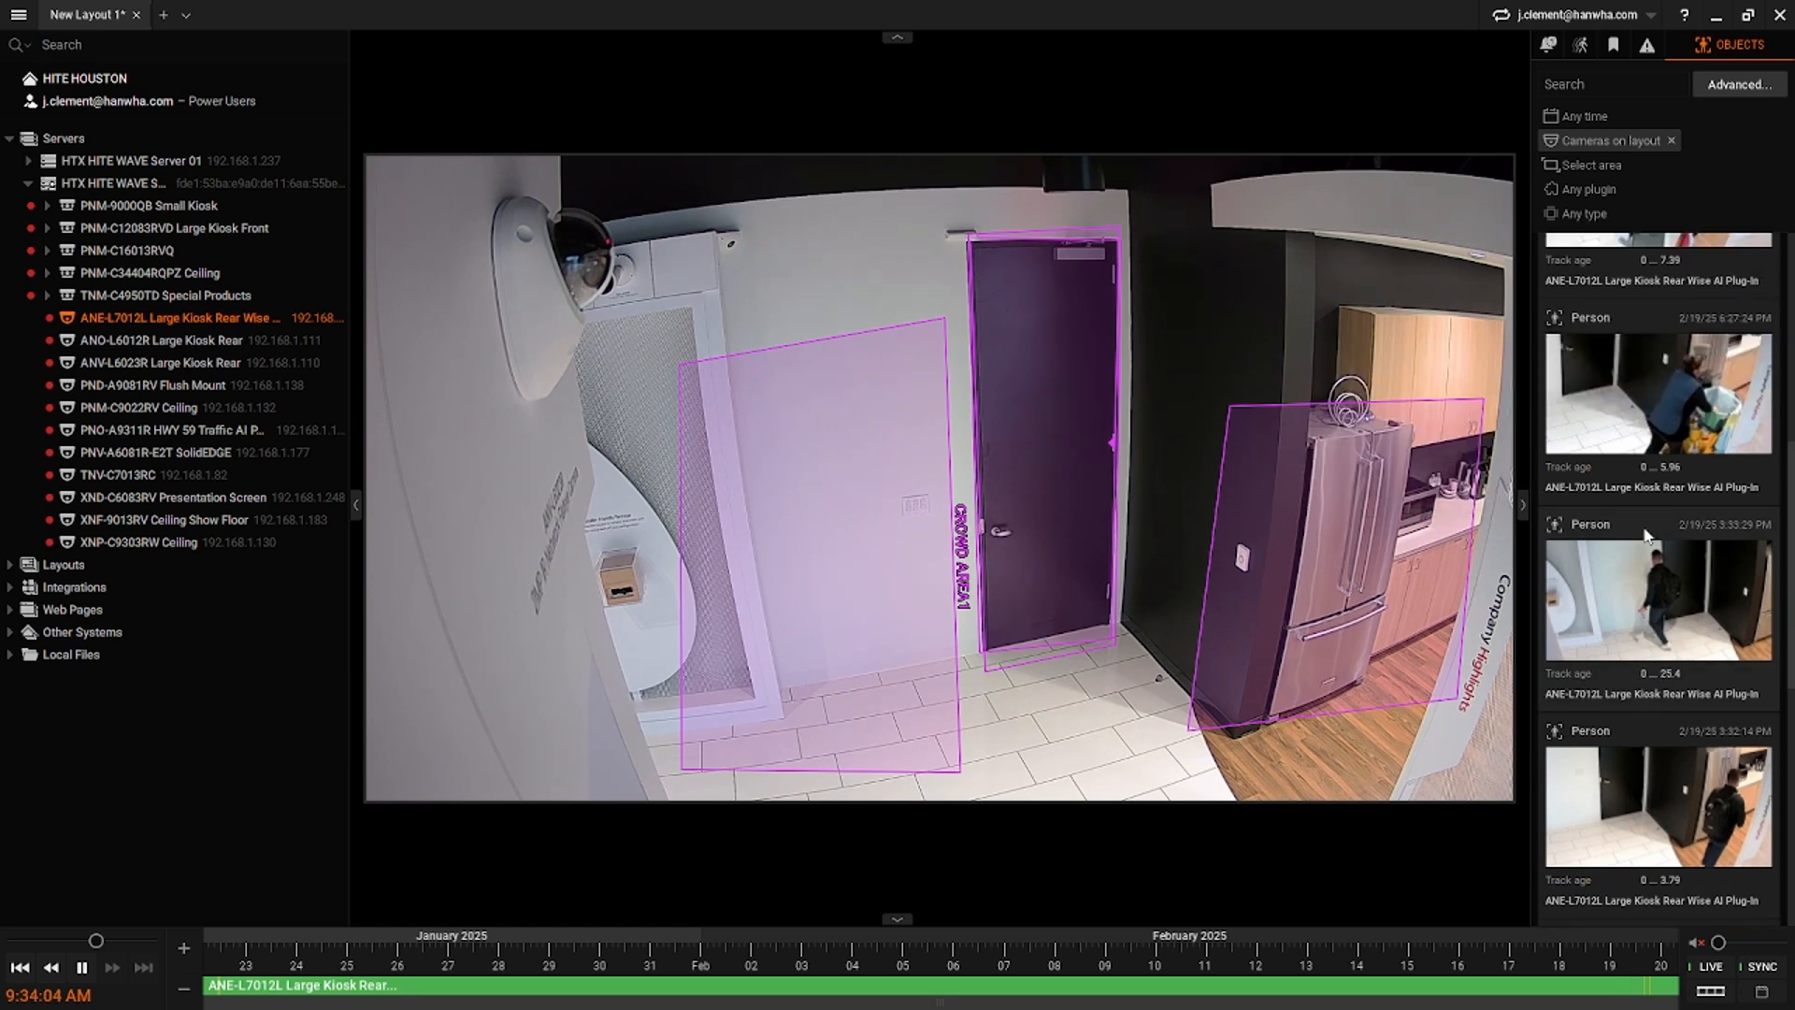
scroll(1656, 590, down, 2)
click(1663, 624)
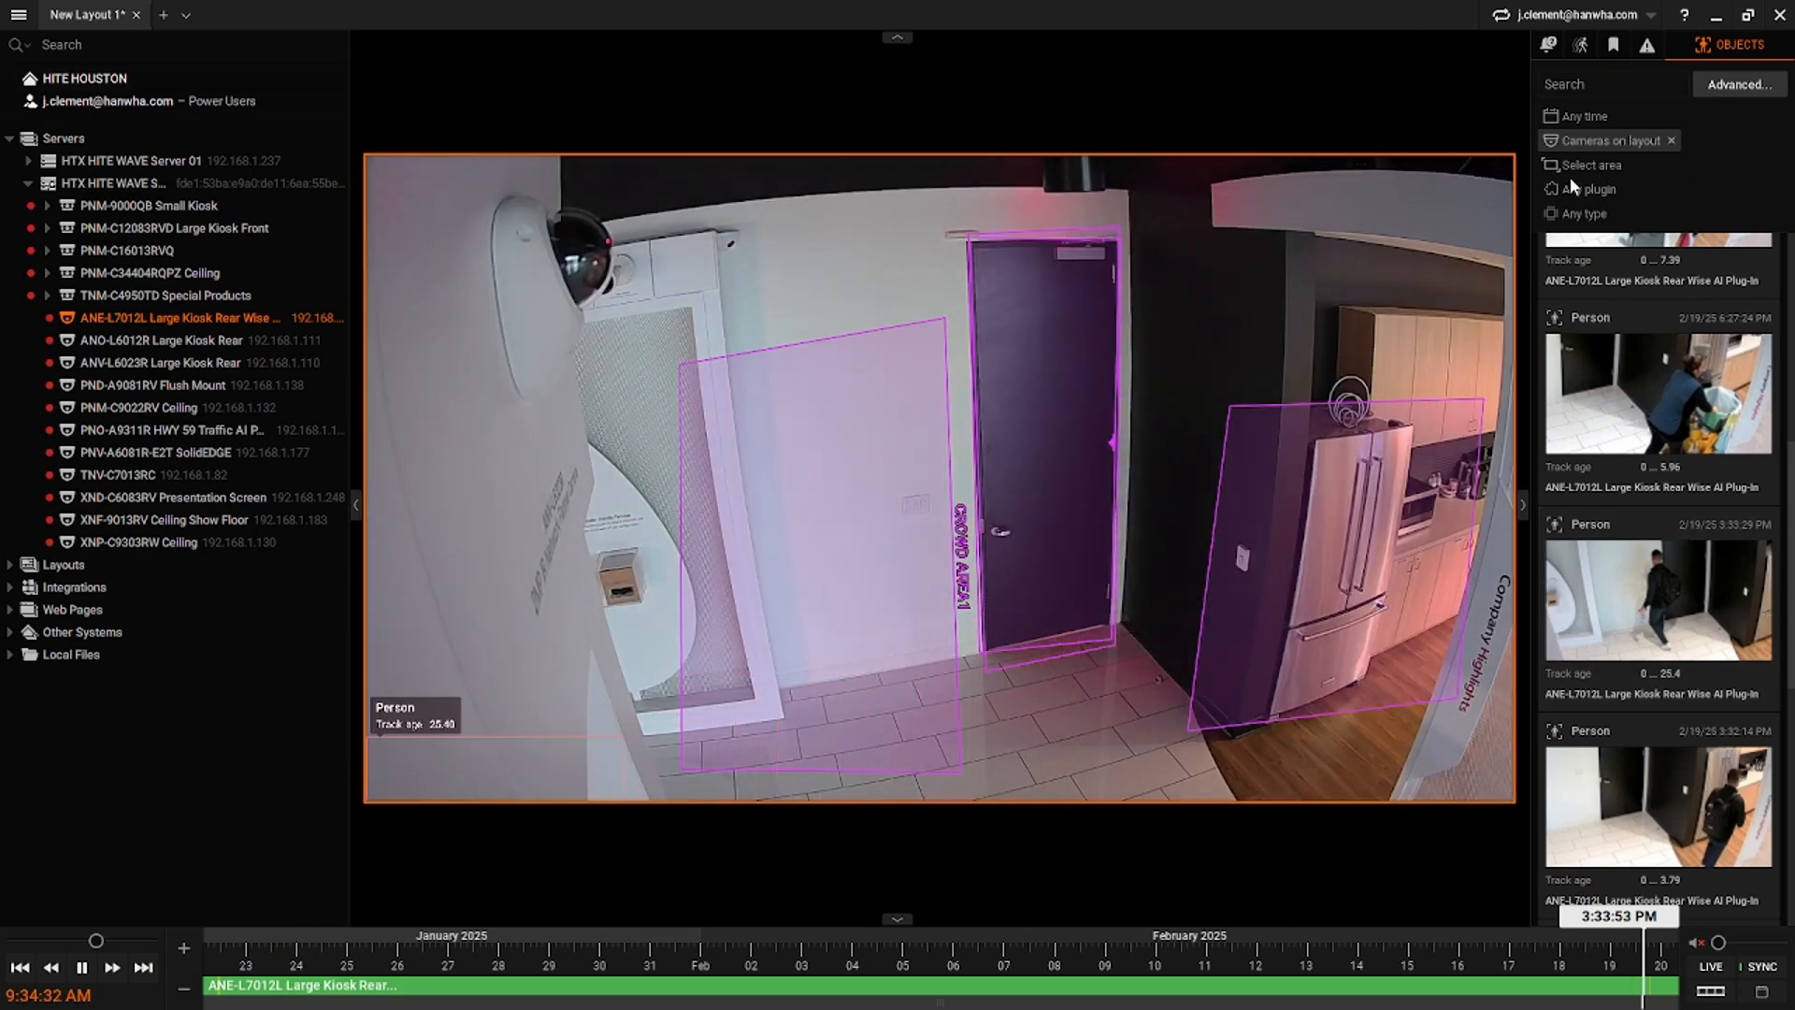
- Filter the detected objects to a rectangle around the door and dark wall, the WAVE AI plugin and the Person type
click(1592, 169)
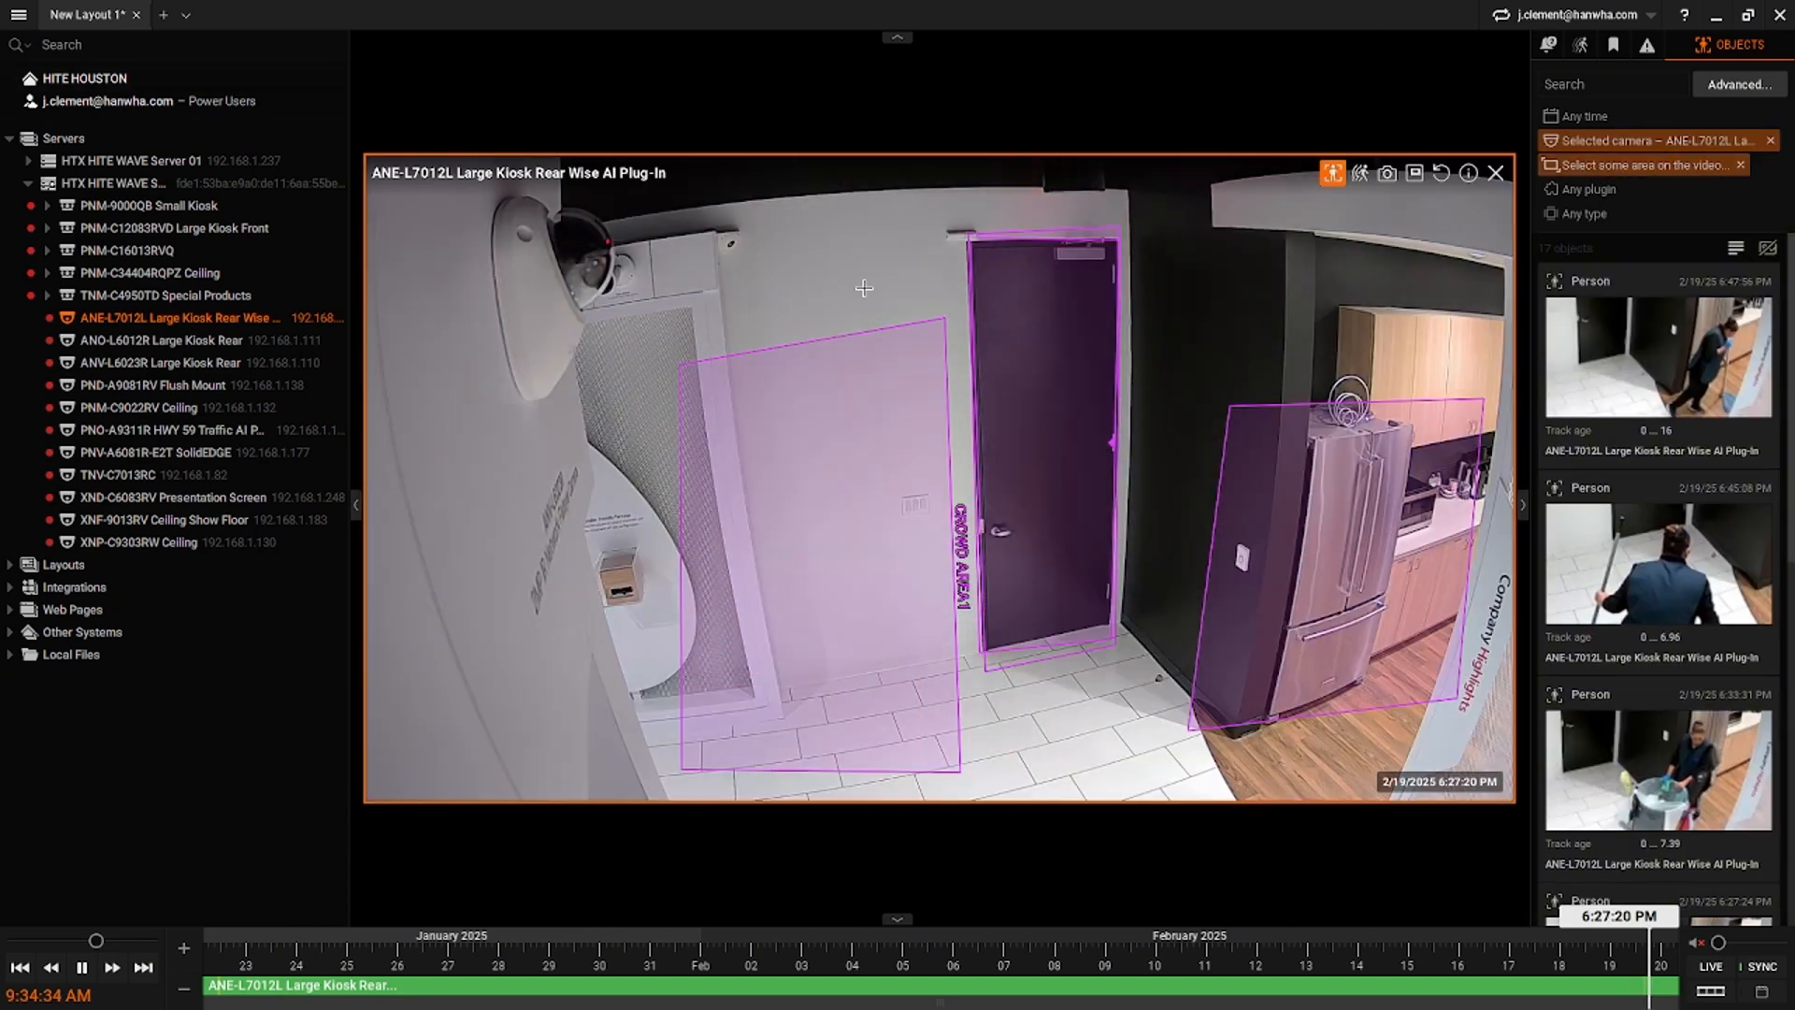
drag(865, 288, 1283, 731)
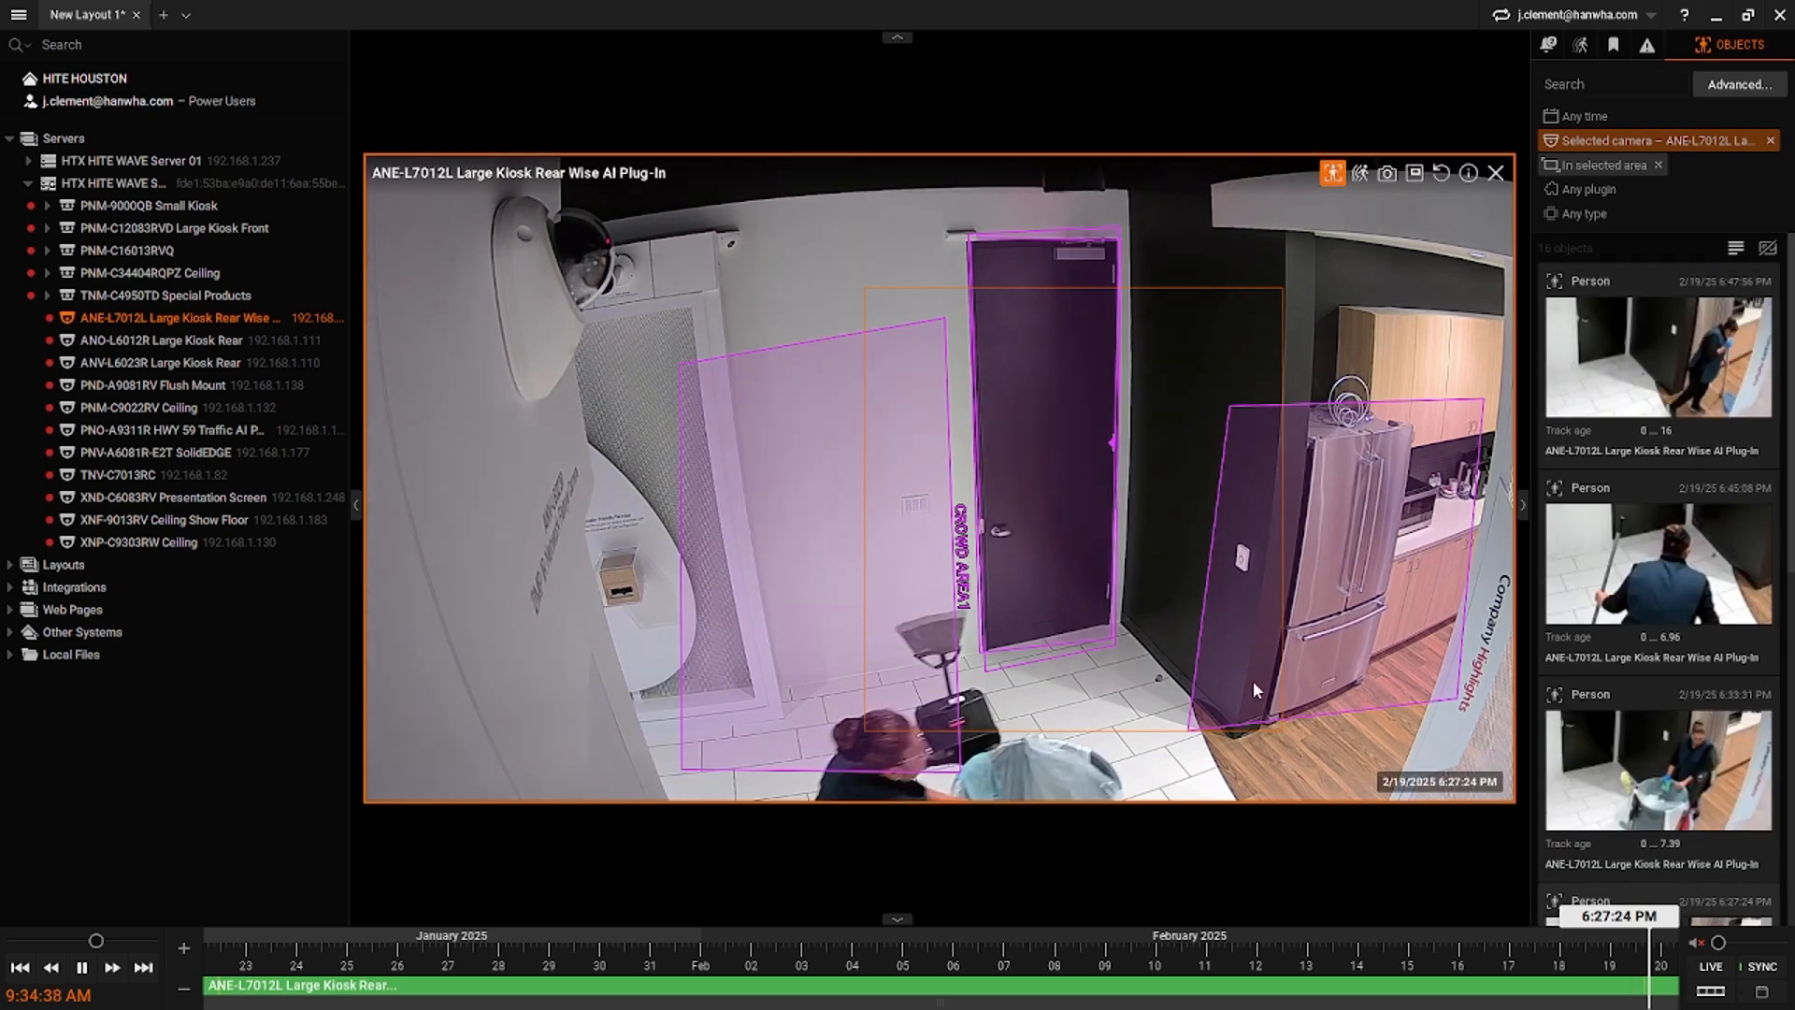
click(1590, 193)
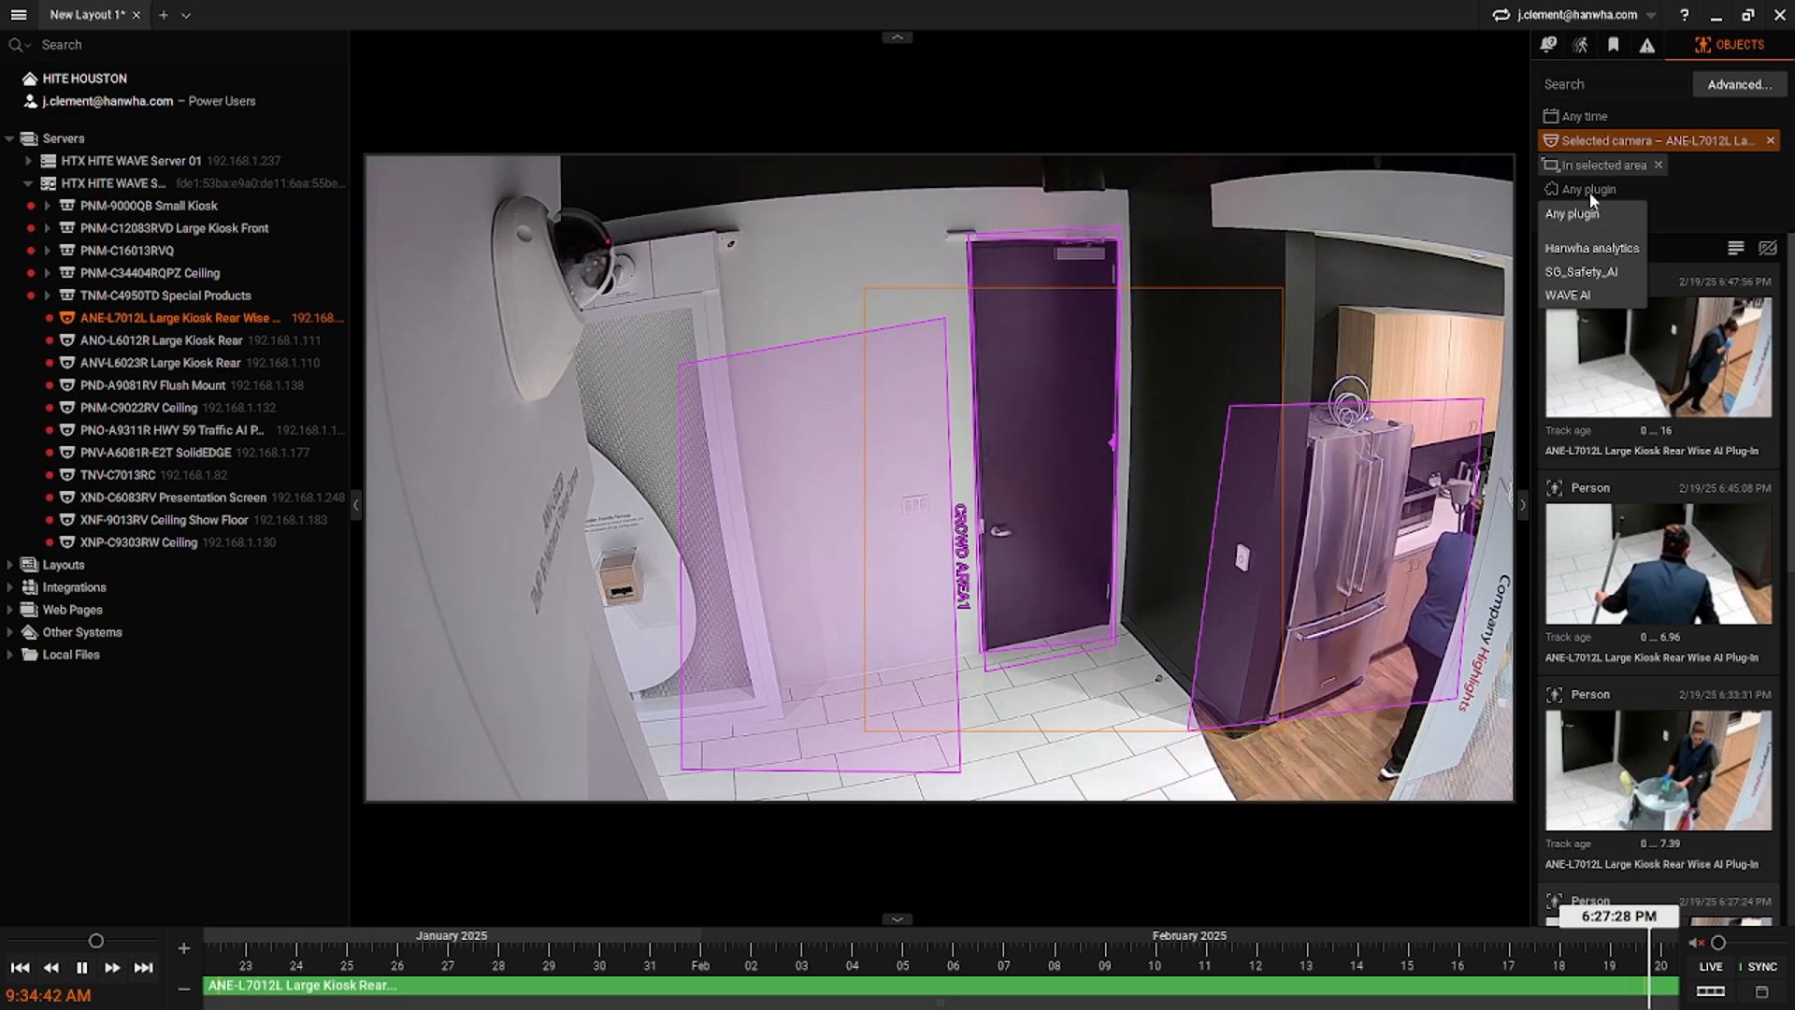
click(1574, 295)
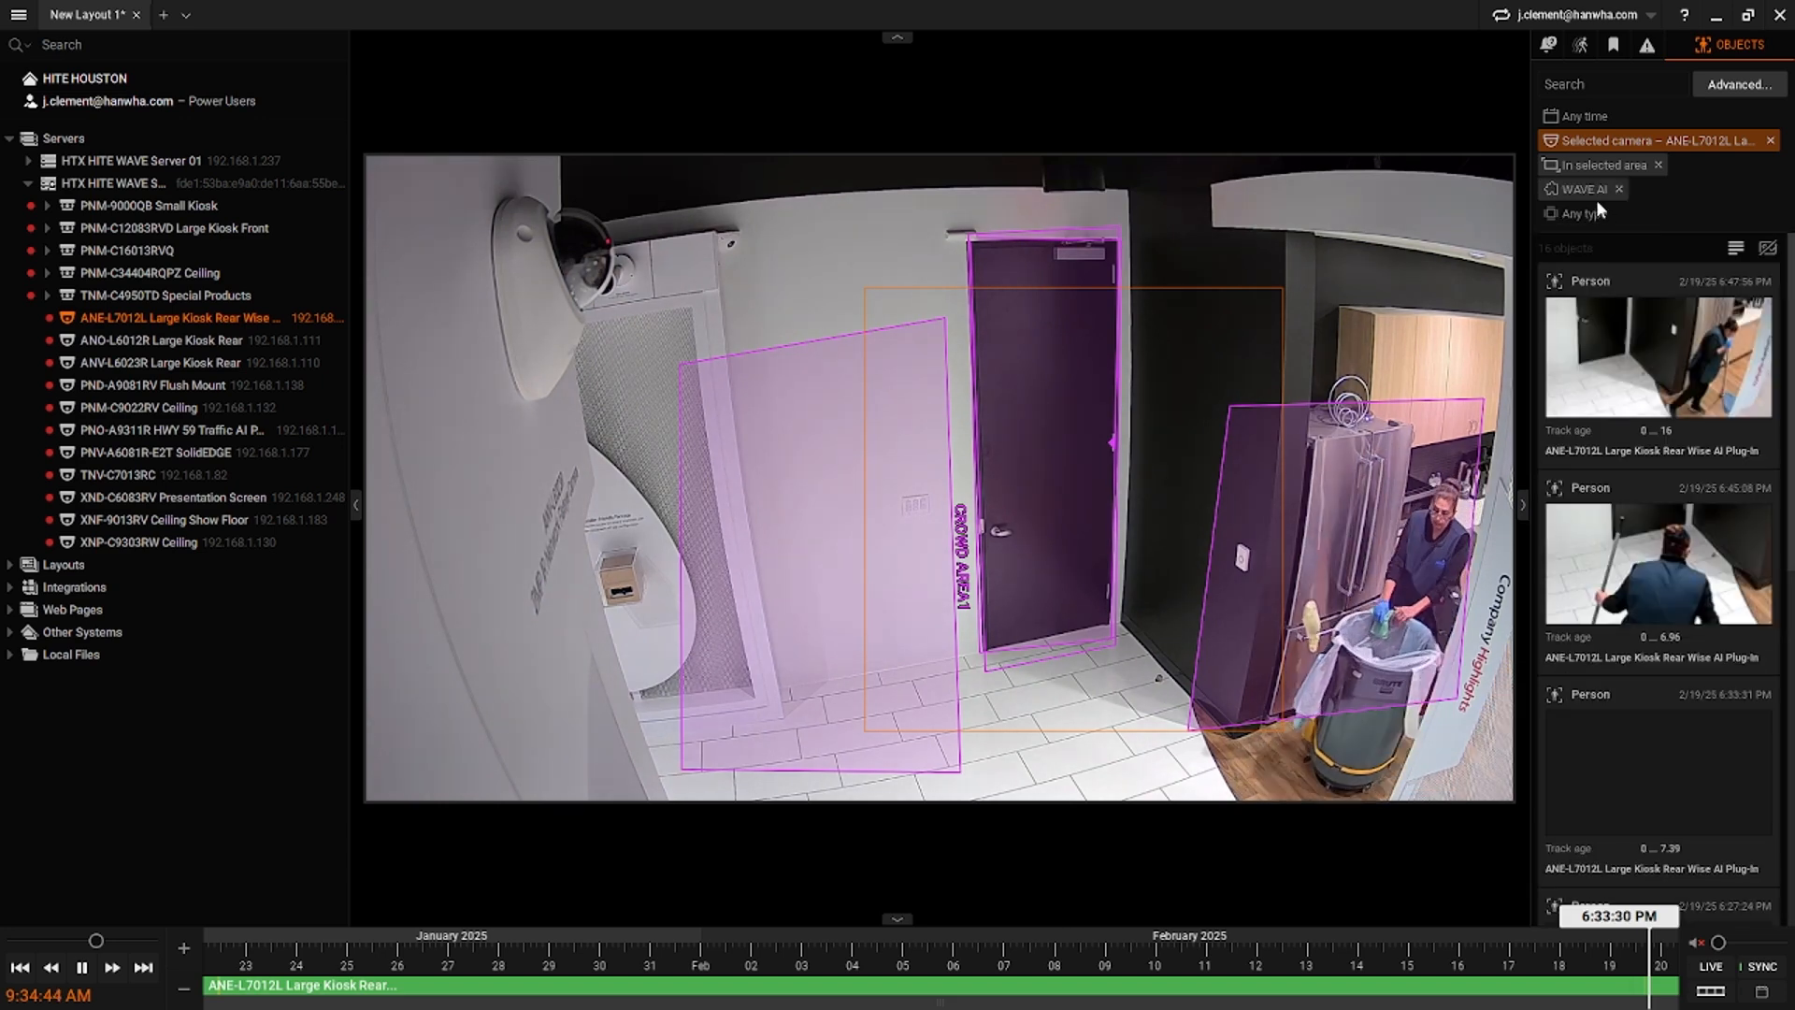
click(1581, 213)
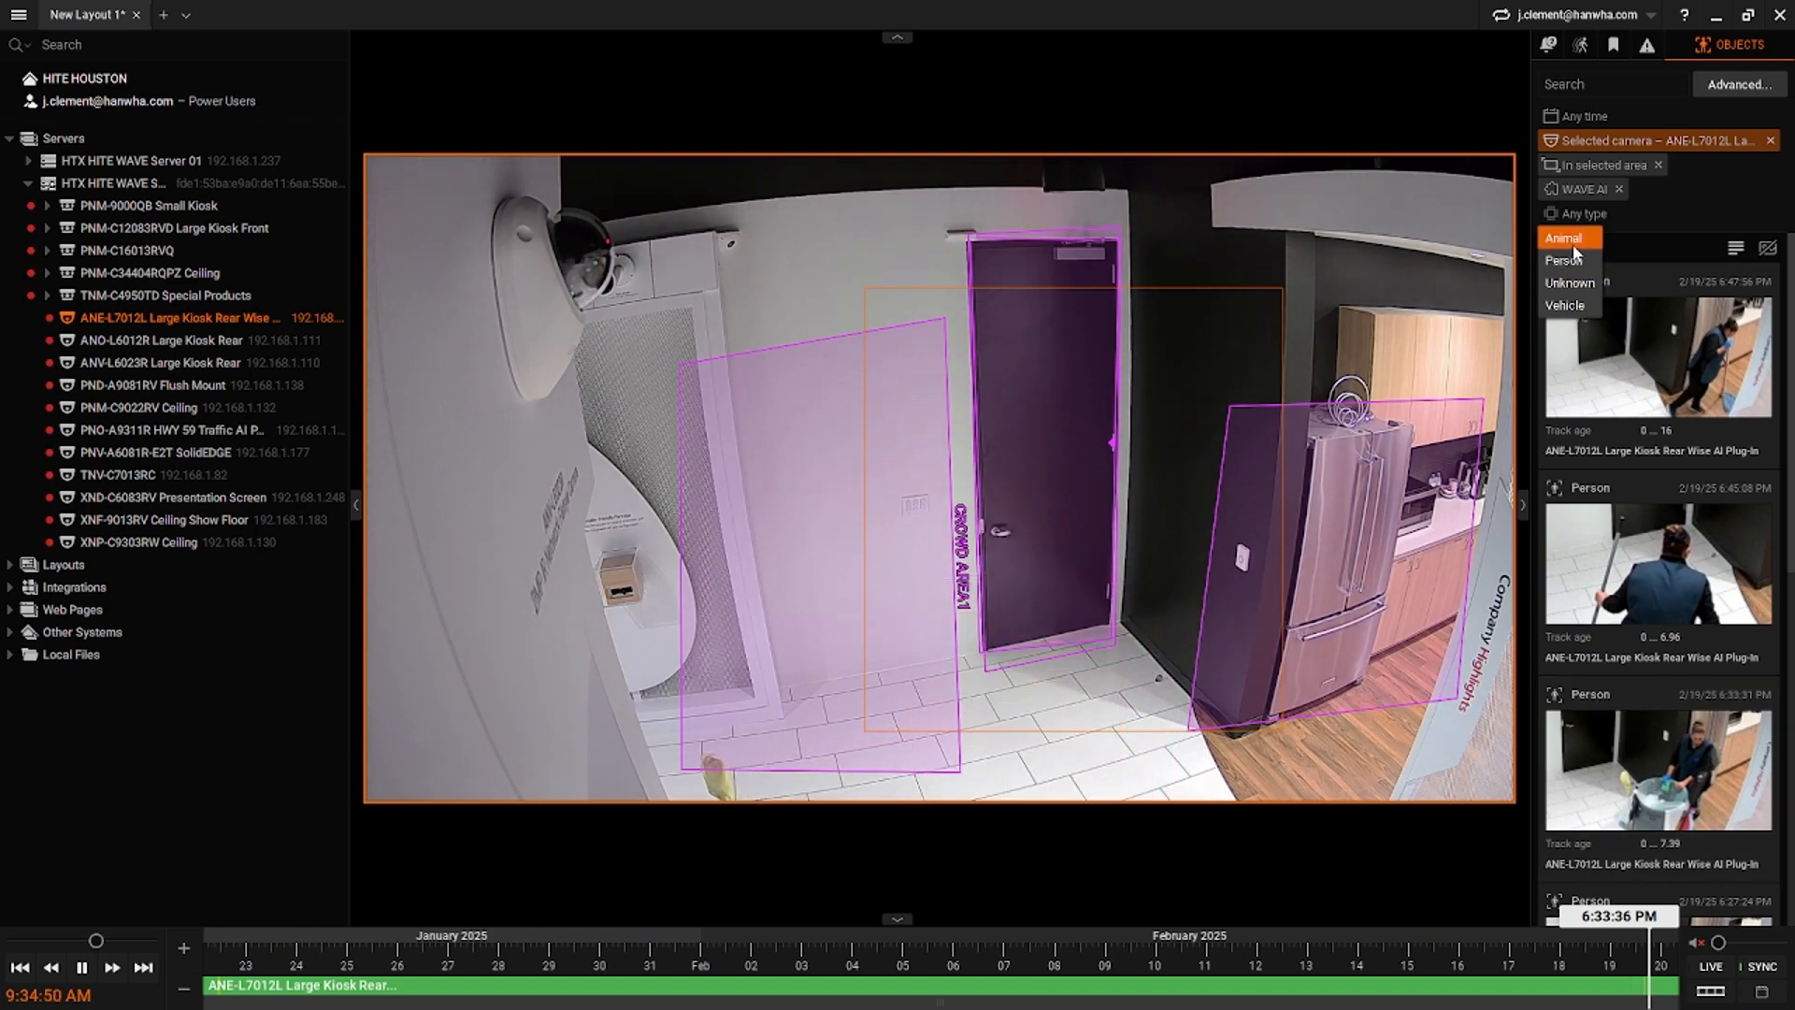
click(1568, 259)
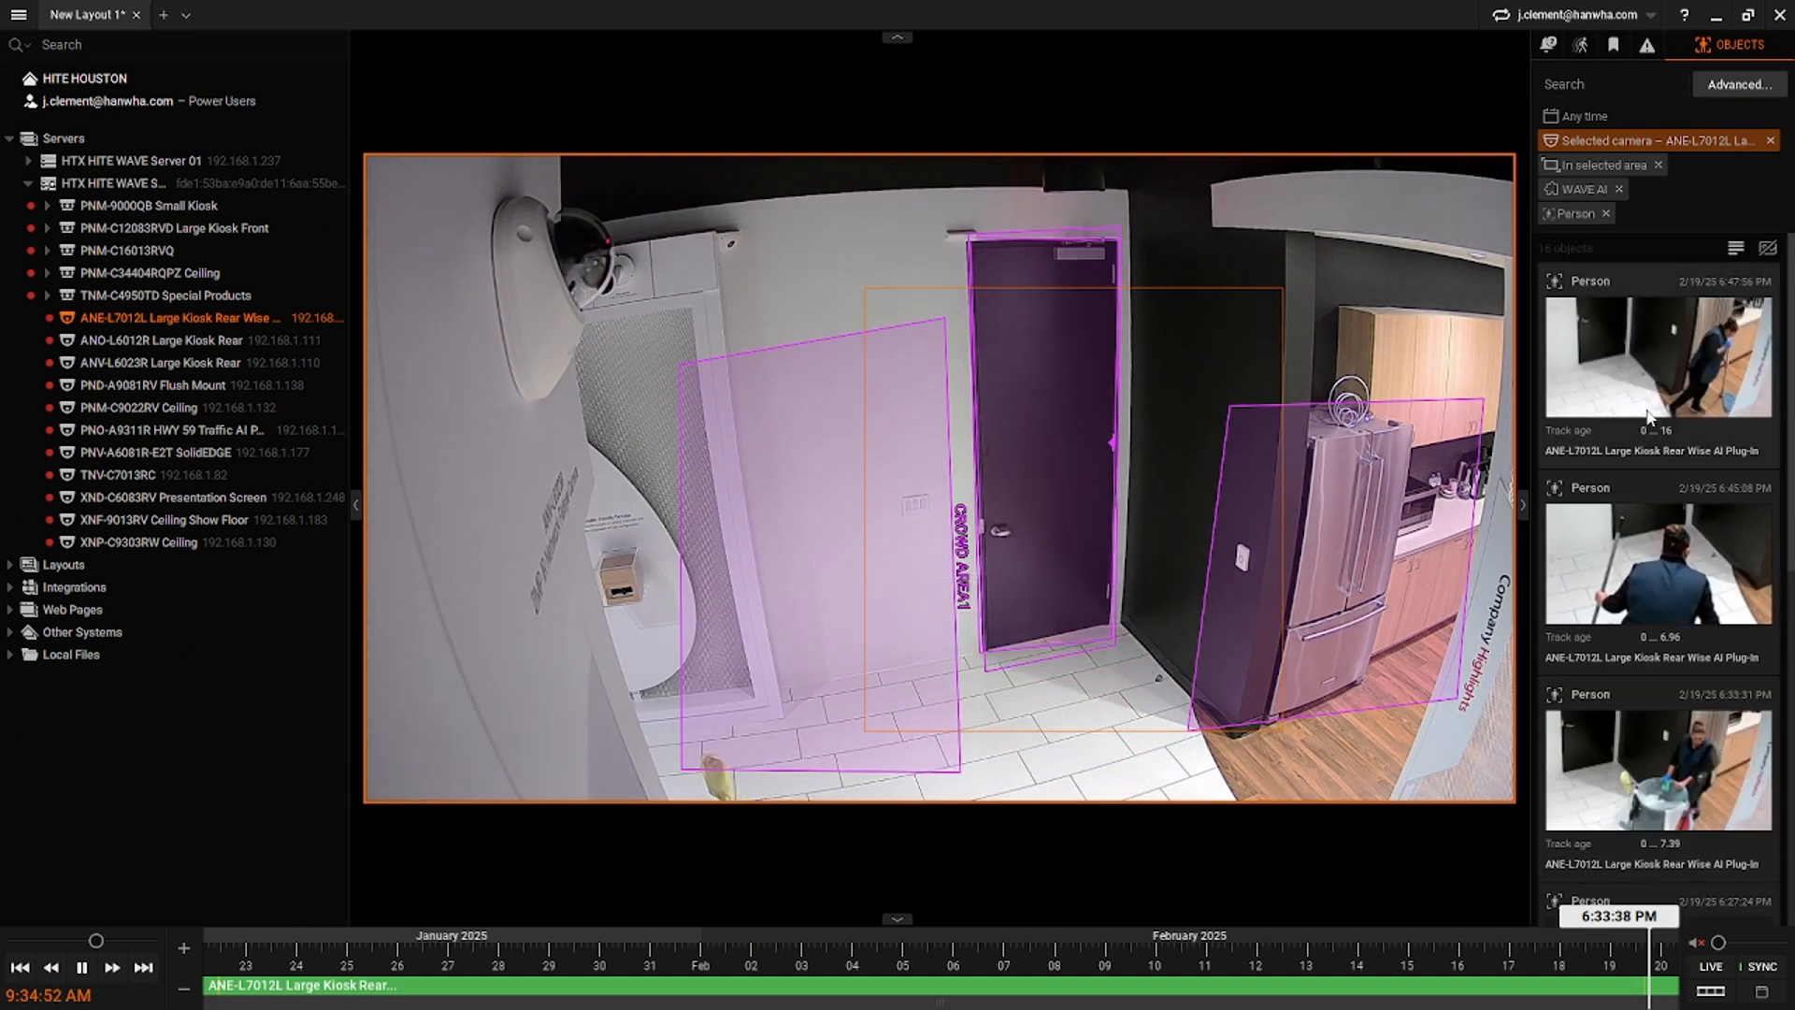
- Look through the filtered person detections, and remove the Person type filter
scroll(1627, 468, down, 10)
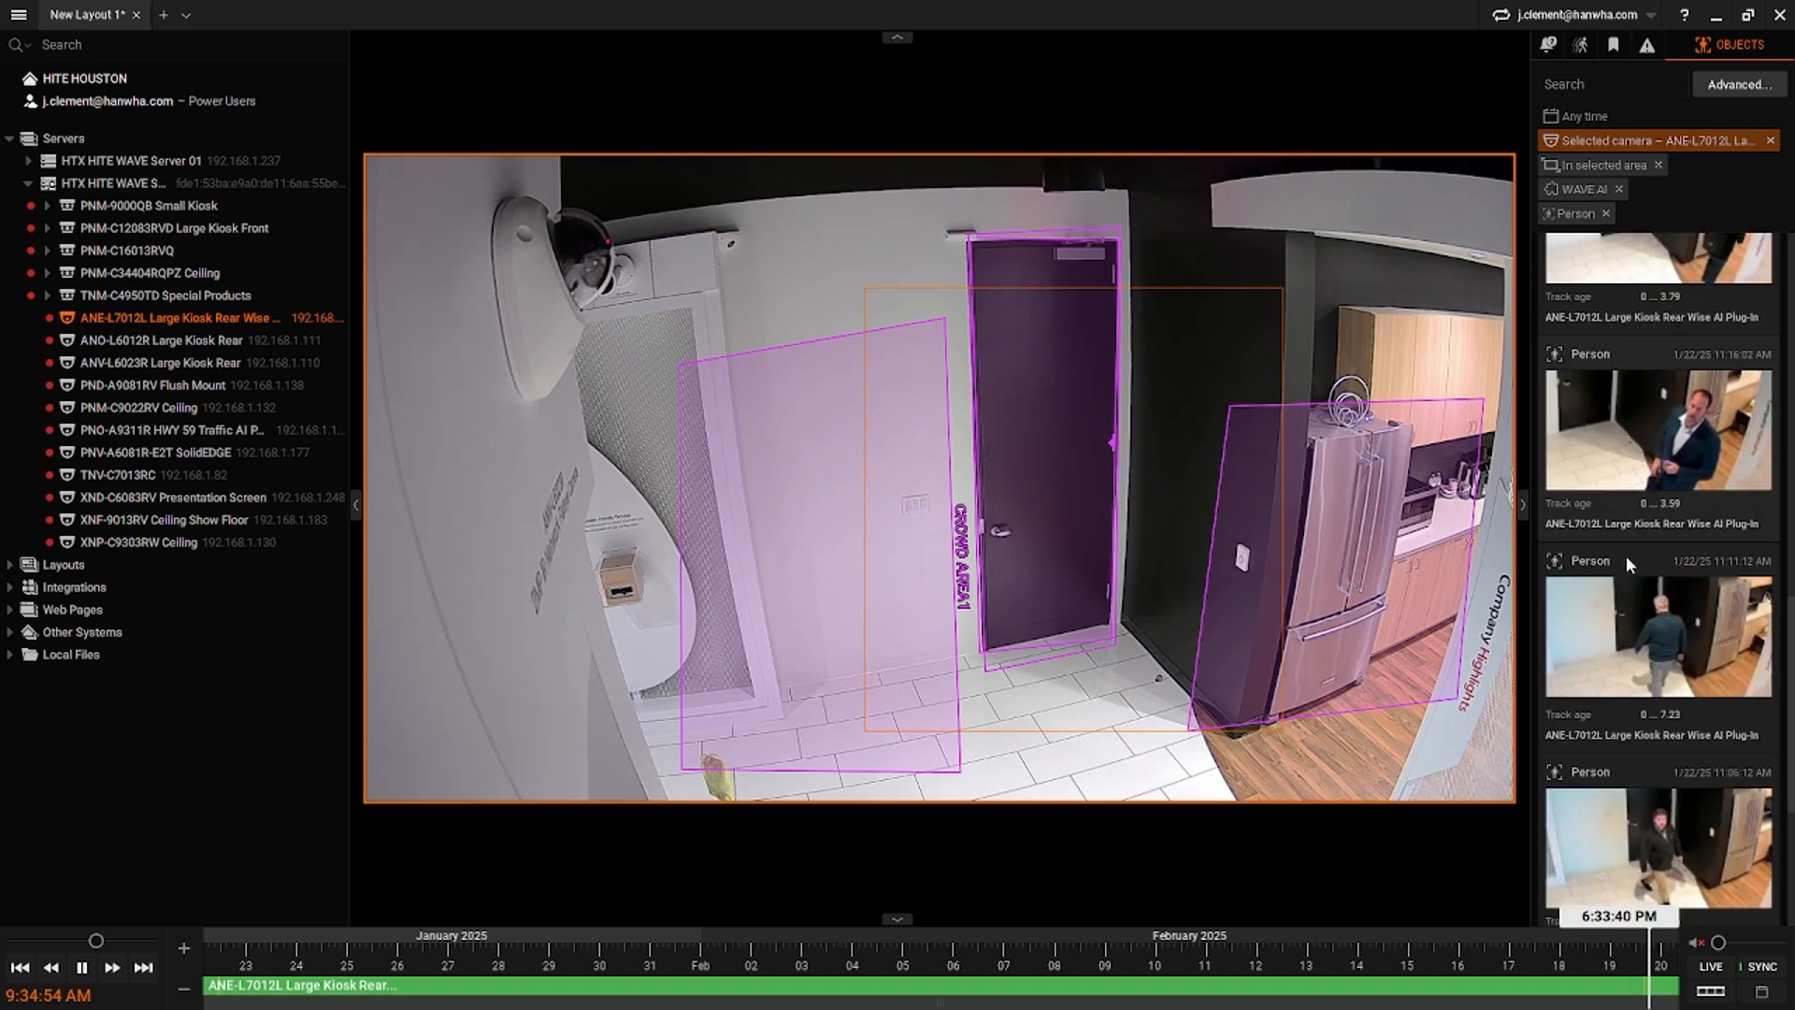
scroll(1625, 561, up, 2)
scroll(1620, 561, up, 5)
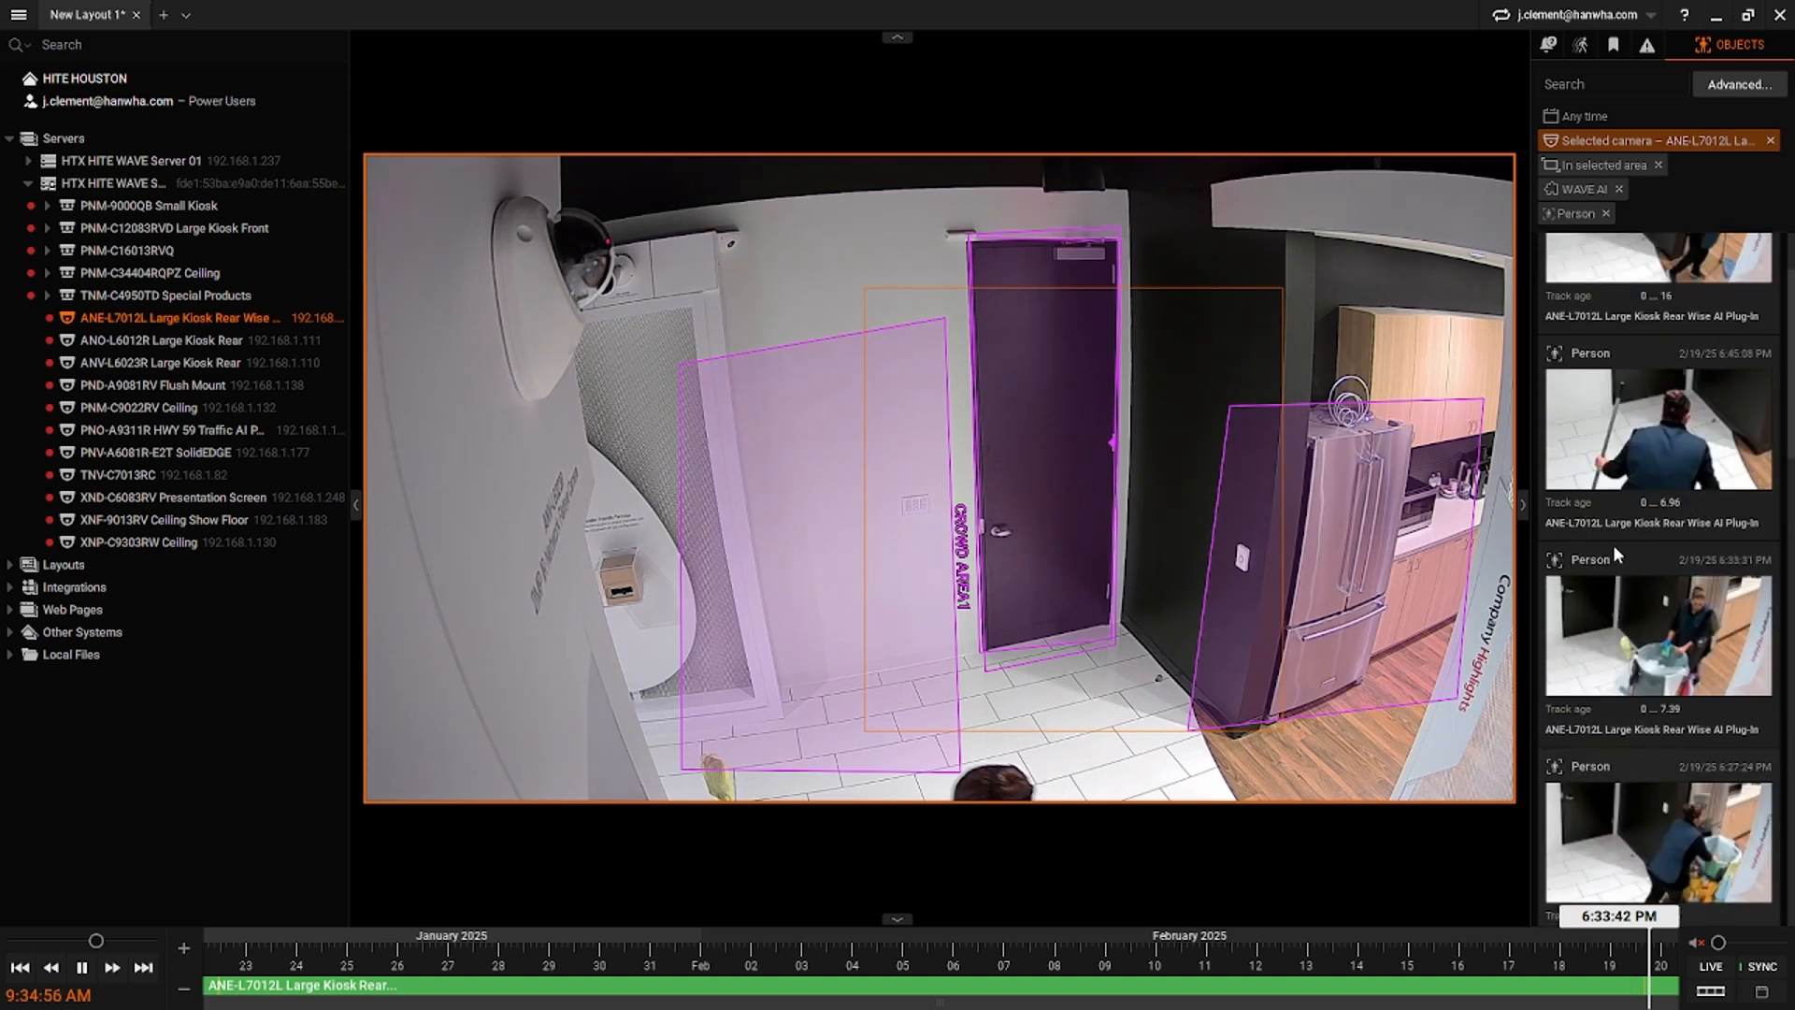
mouse_move(1690, 539)
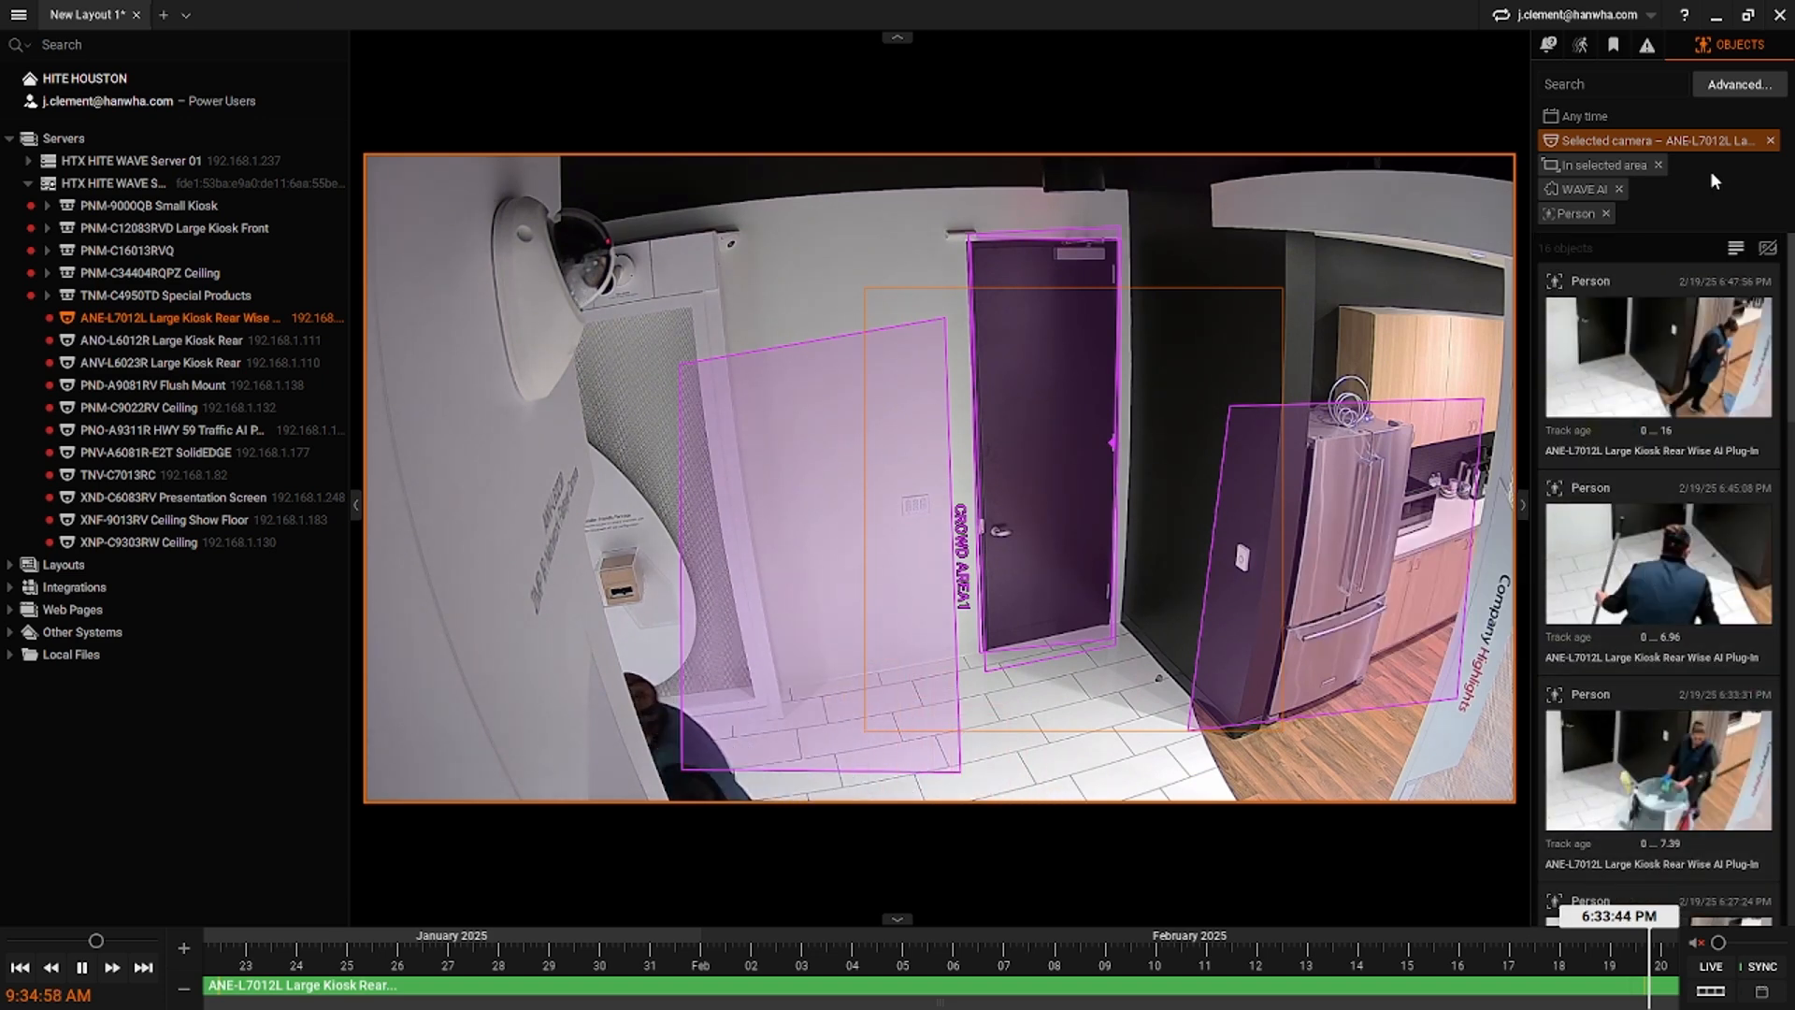
click(1607, 214)
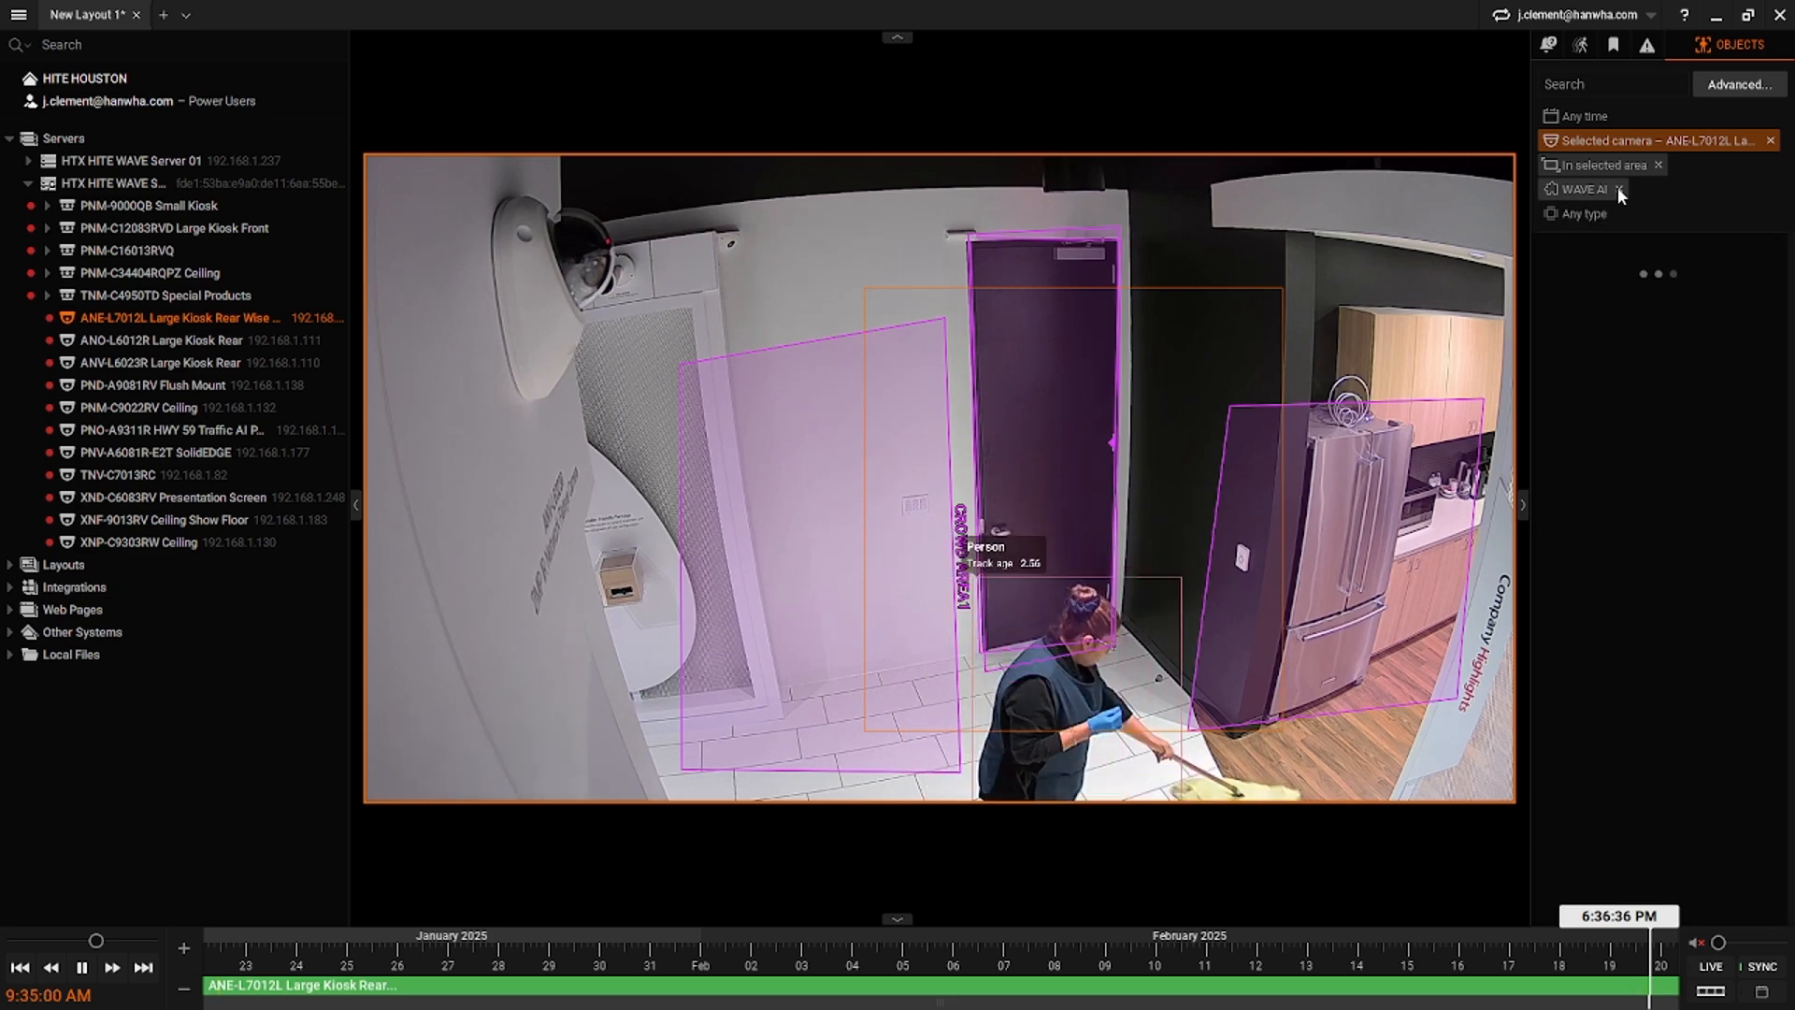
- Clear the WAVE AI plugin, selected-area and camera filters from the object search
click(1619, 189)
click(1657, 165)
click(1771, 140)
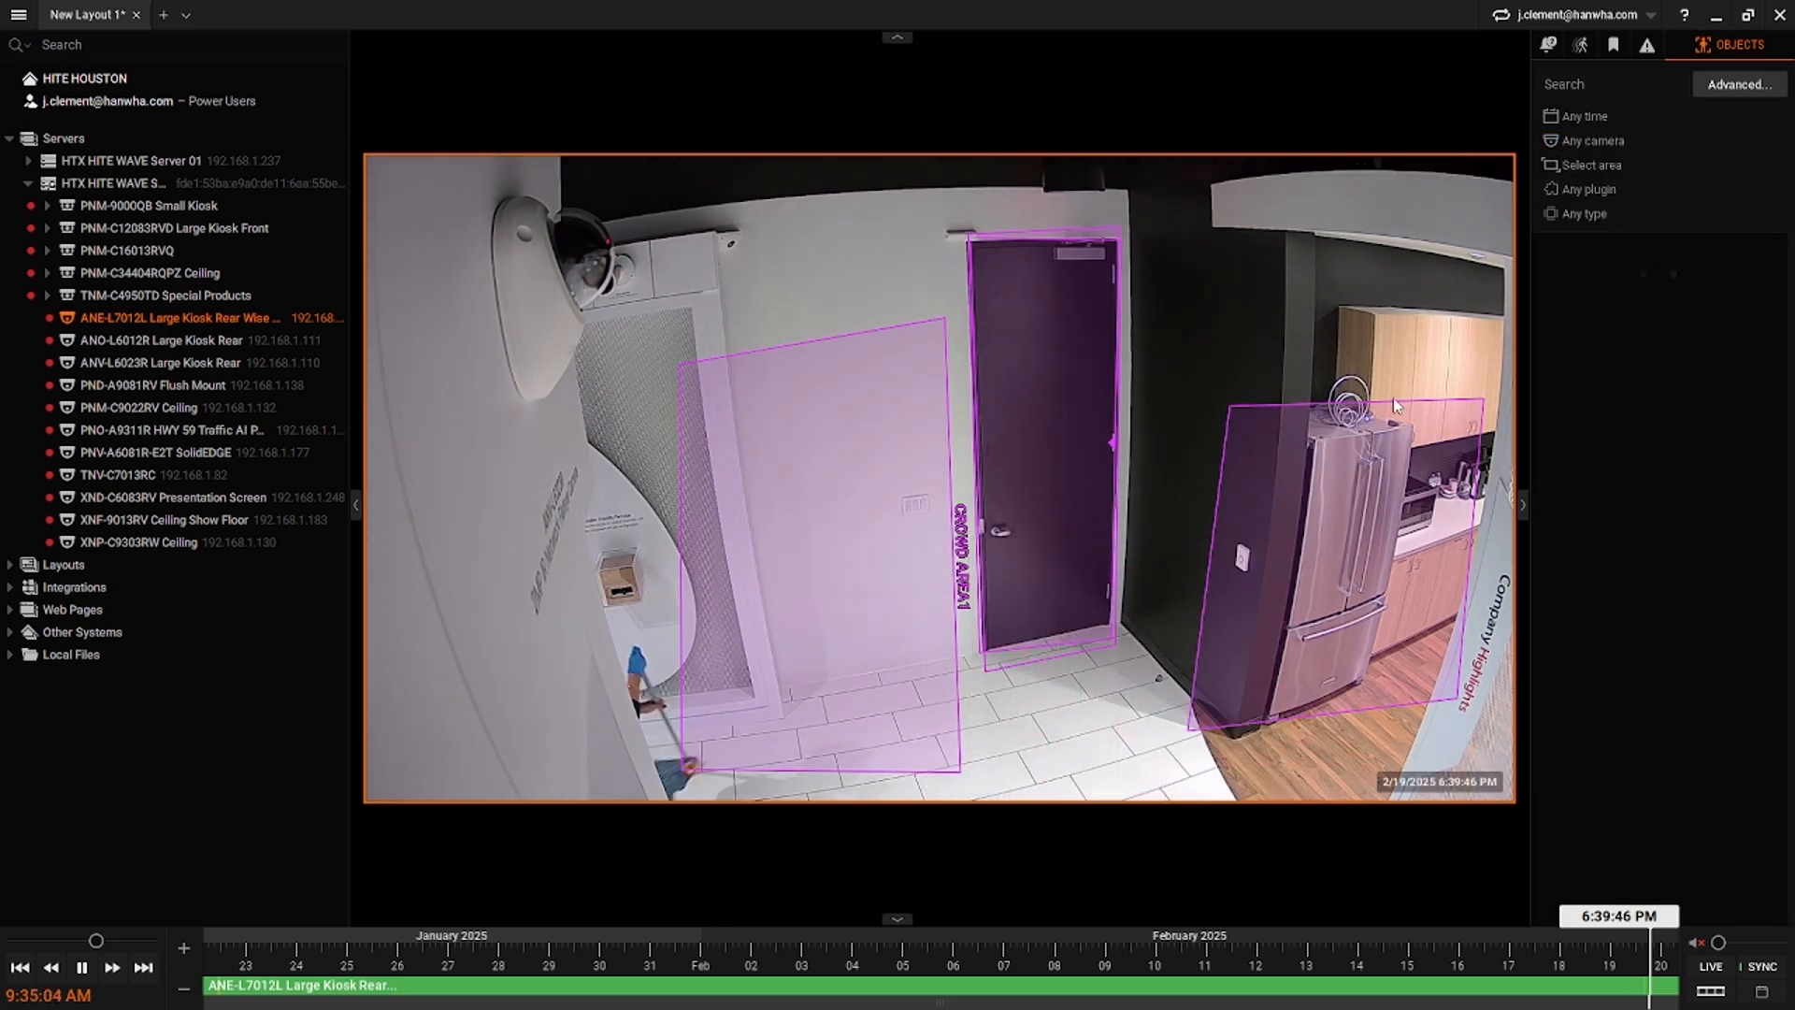
- Limit the object search to a timeline selection covering the afternoon and evening of February 19, ending at about 9:15 PM
scroll(1521, 952, up, 3)
scroll(1520, 952, up, 3)
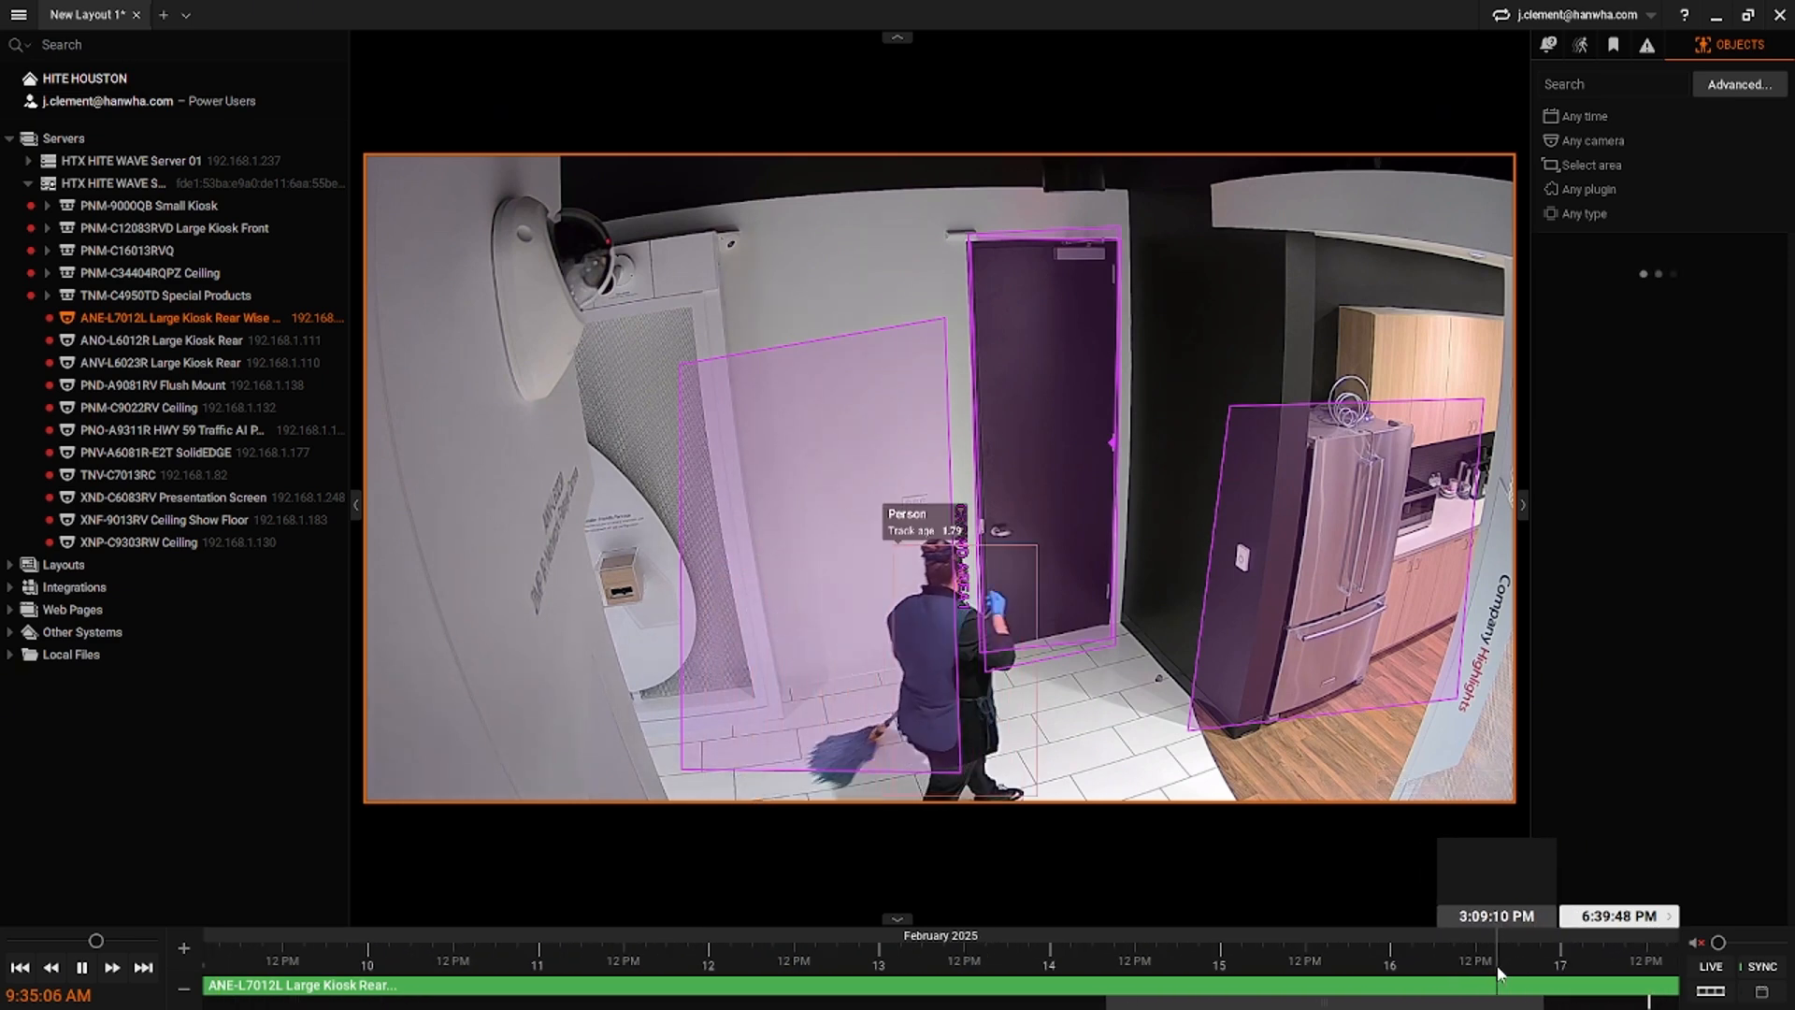
drag(1450, 1002, 1630, 973)
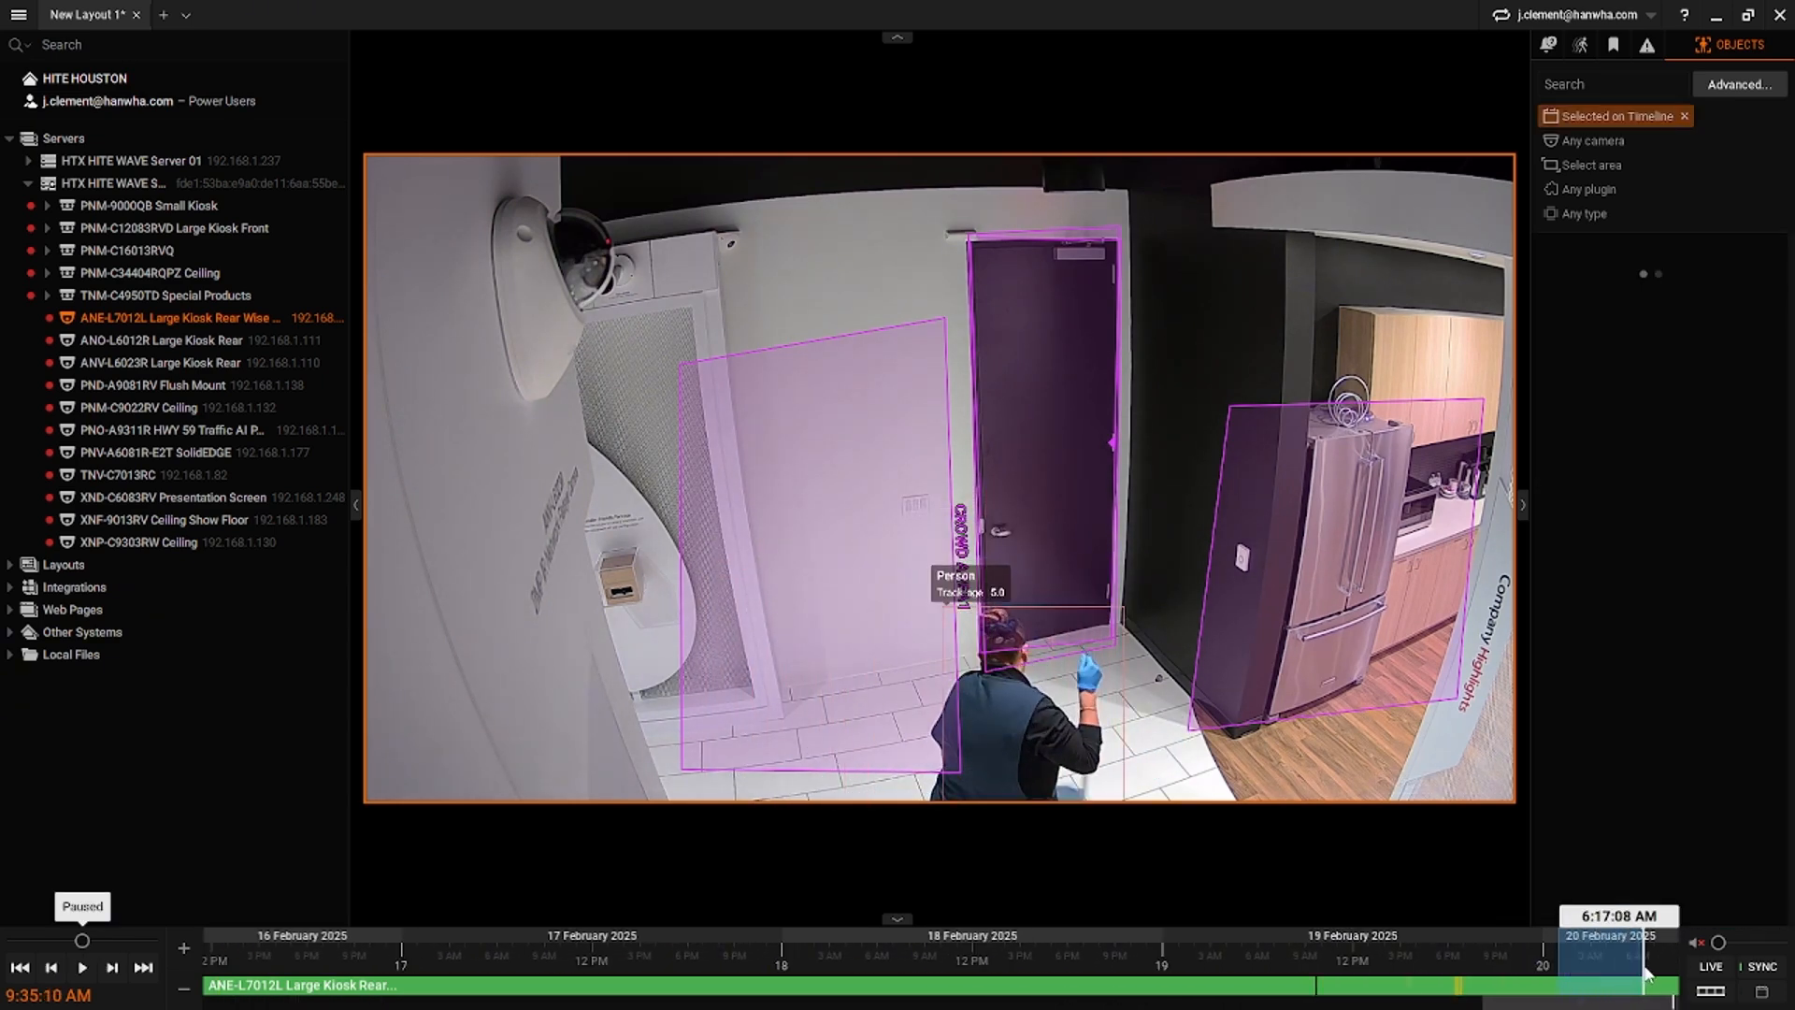
drag(1394, 977, 1499, 982)
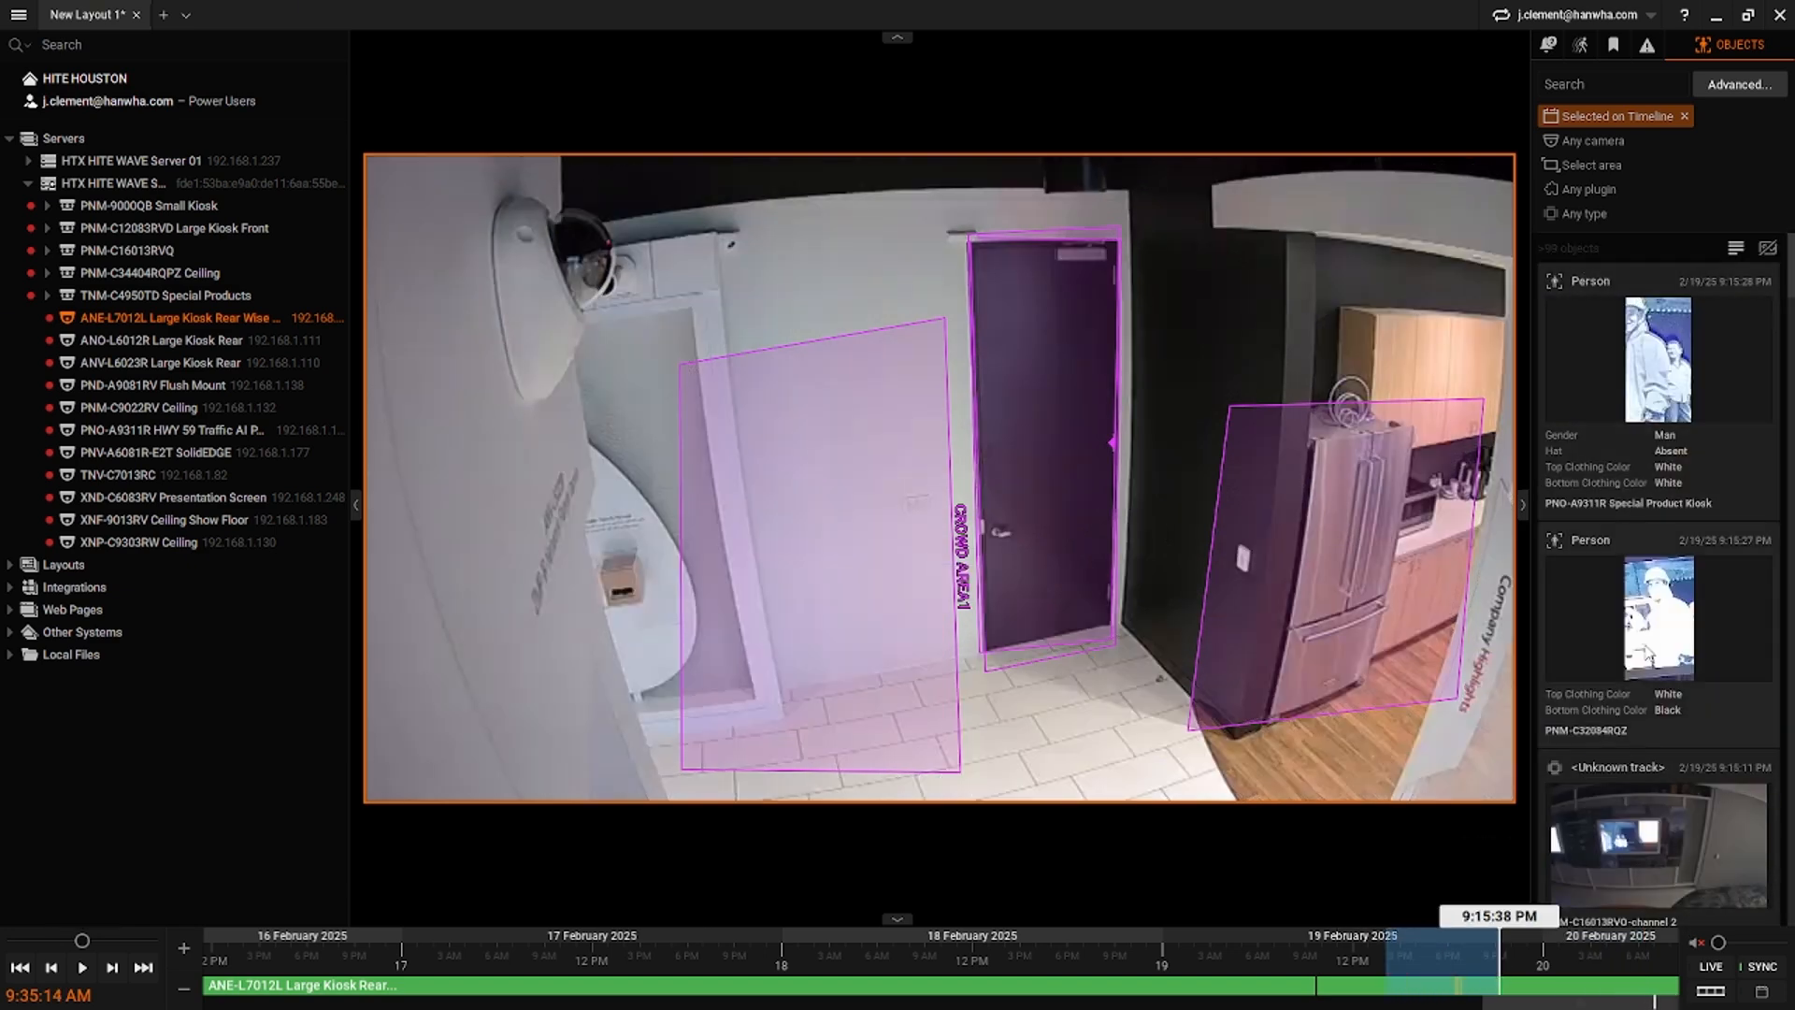
mouse_move(1678, 634)
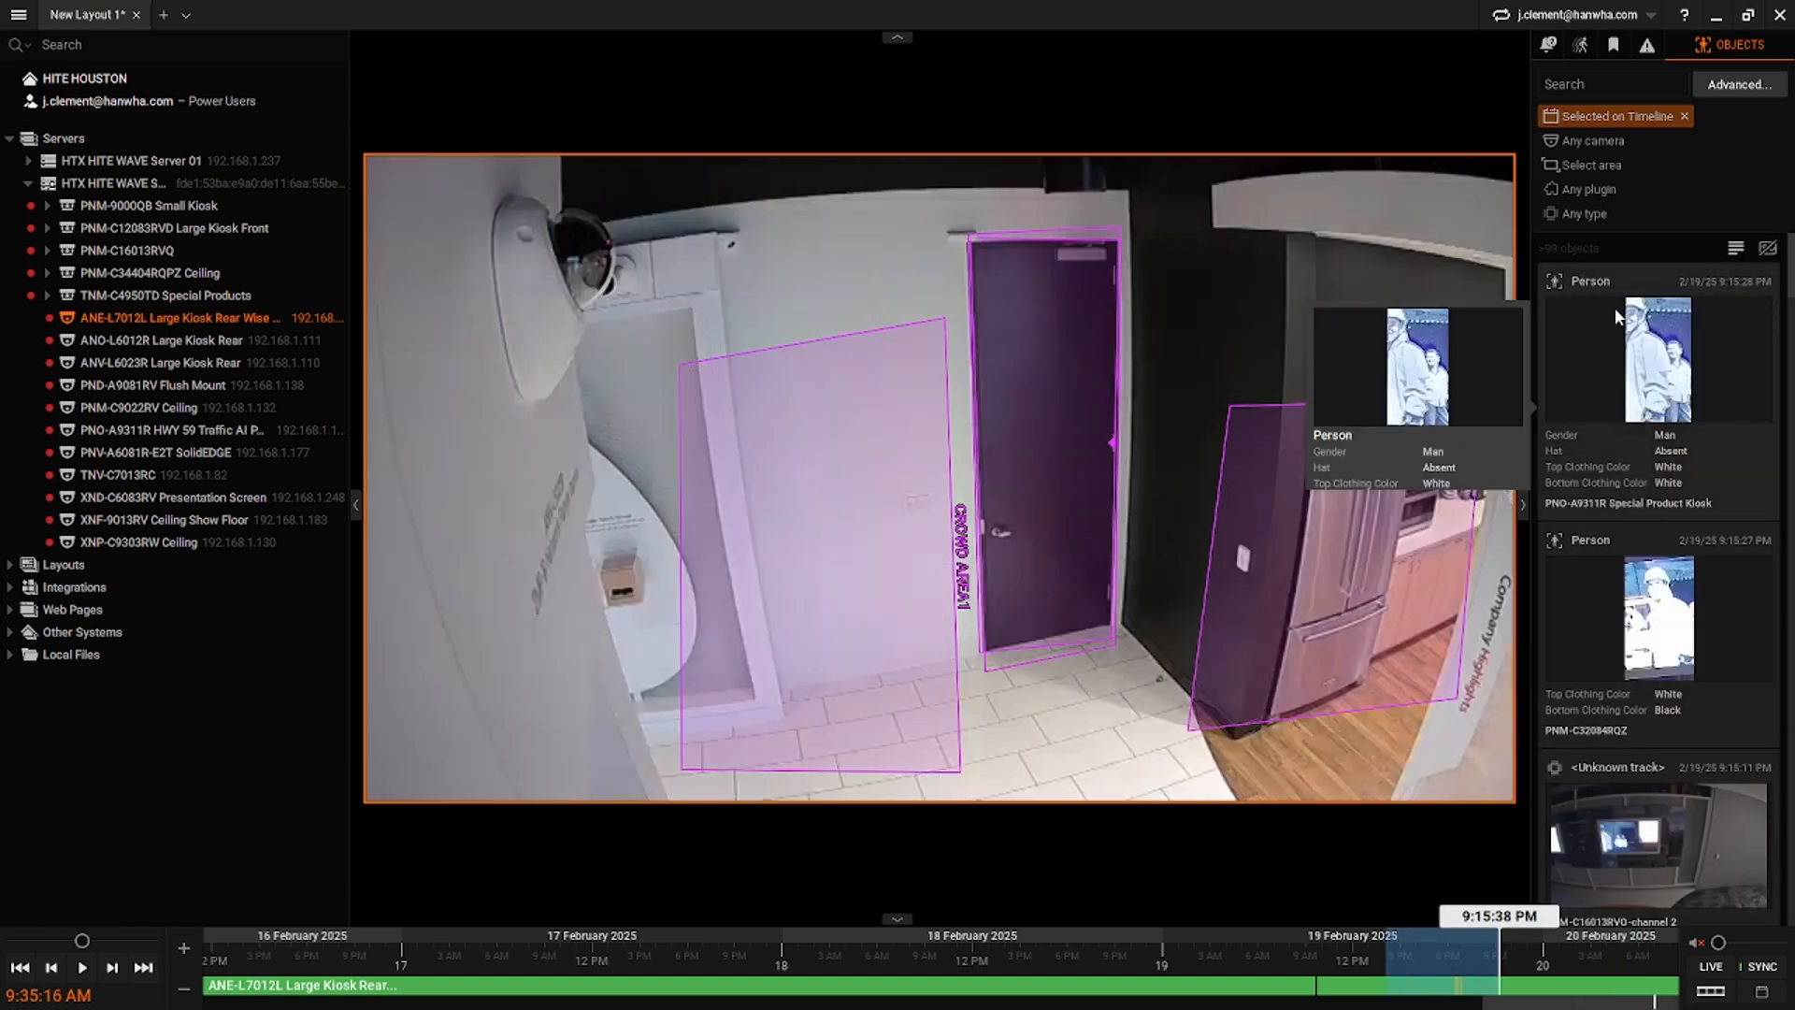
- Restrict the search to cameras on the layout and to a rectangle over the lower door, the floor and the refrigerator
click(1592, 139)
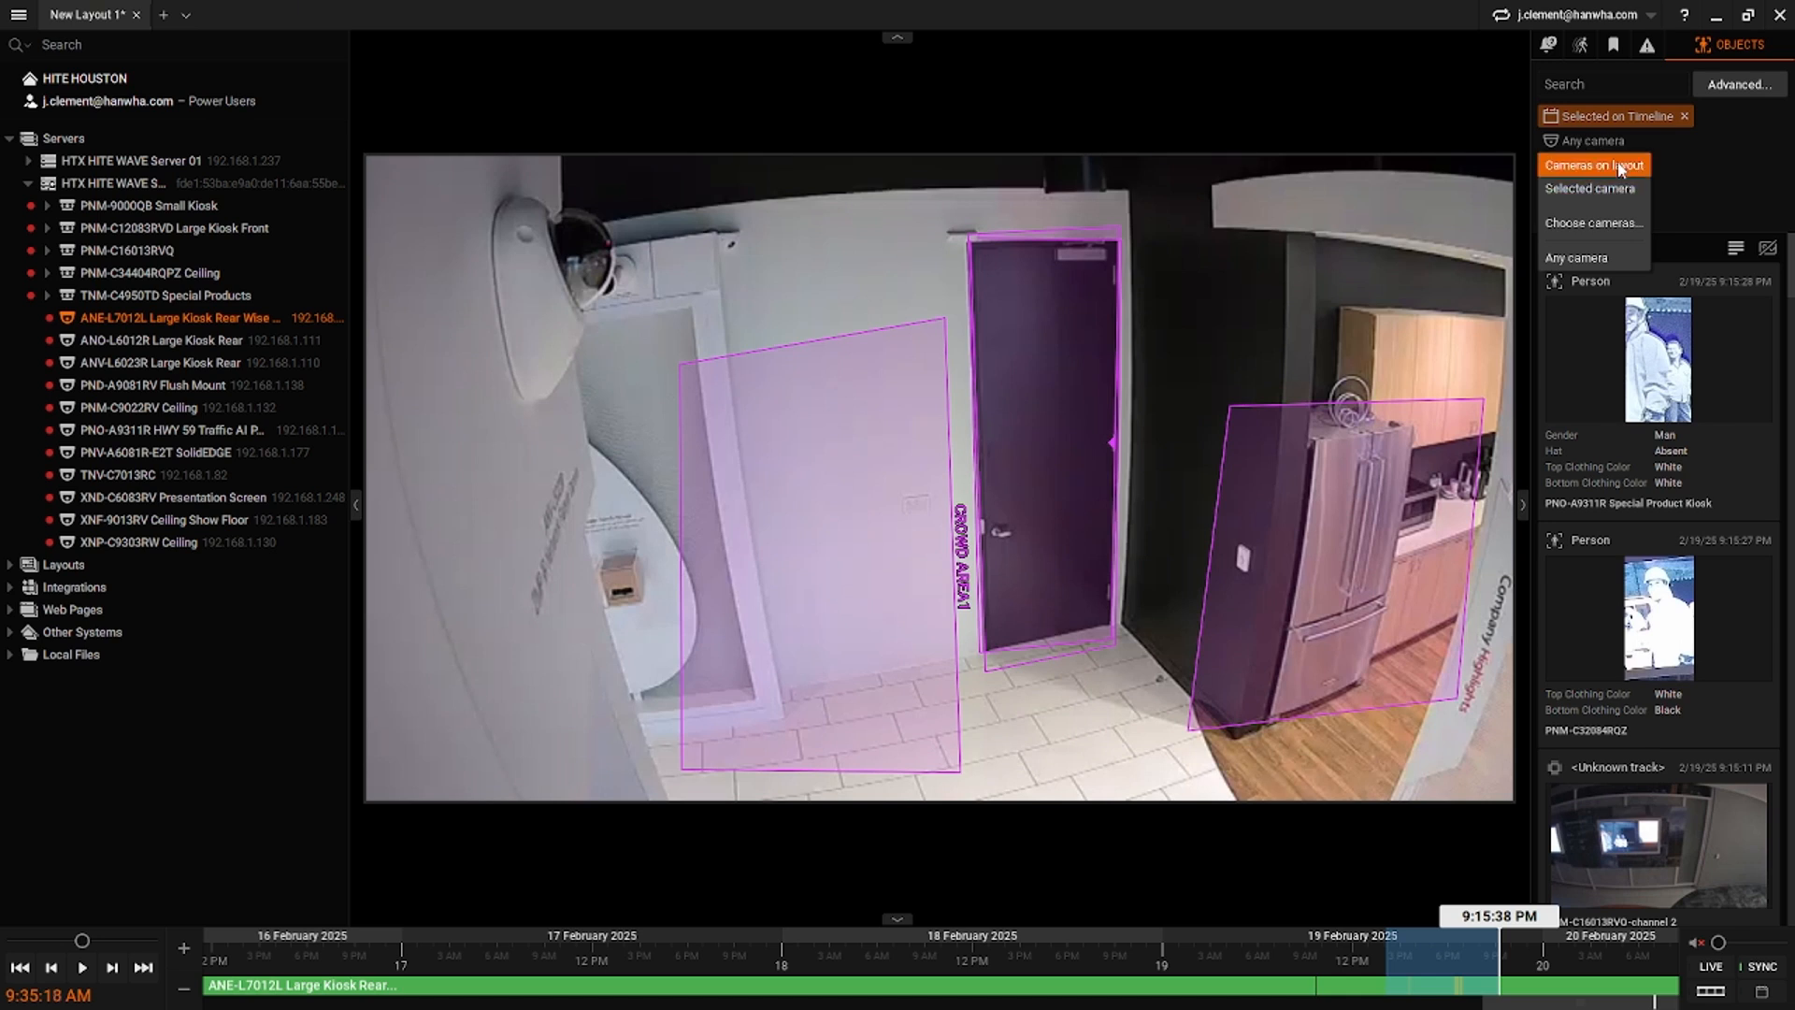
click(1615, 164)
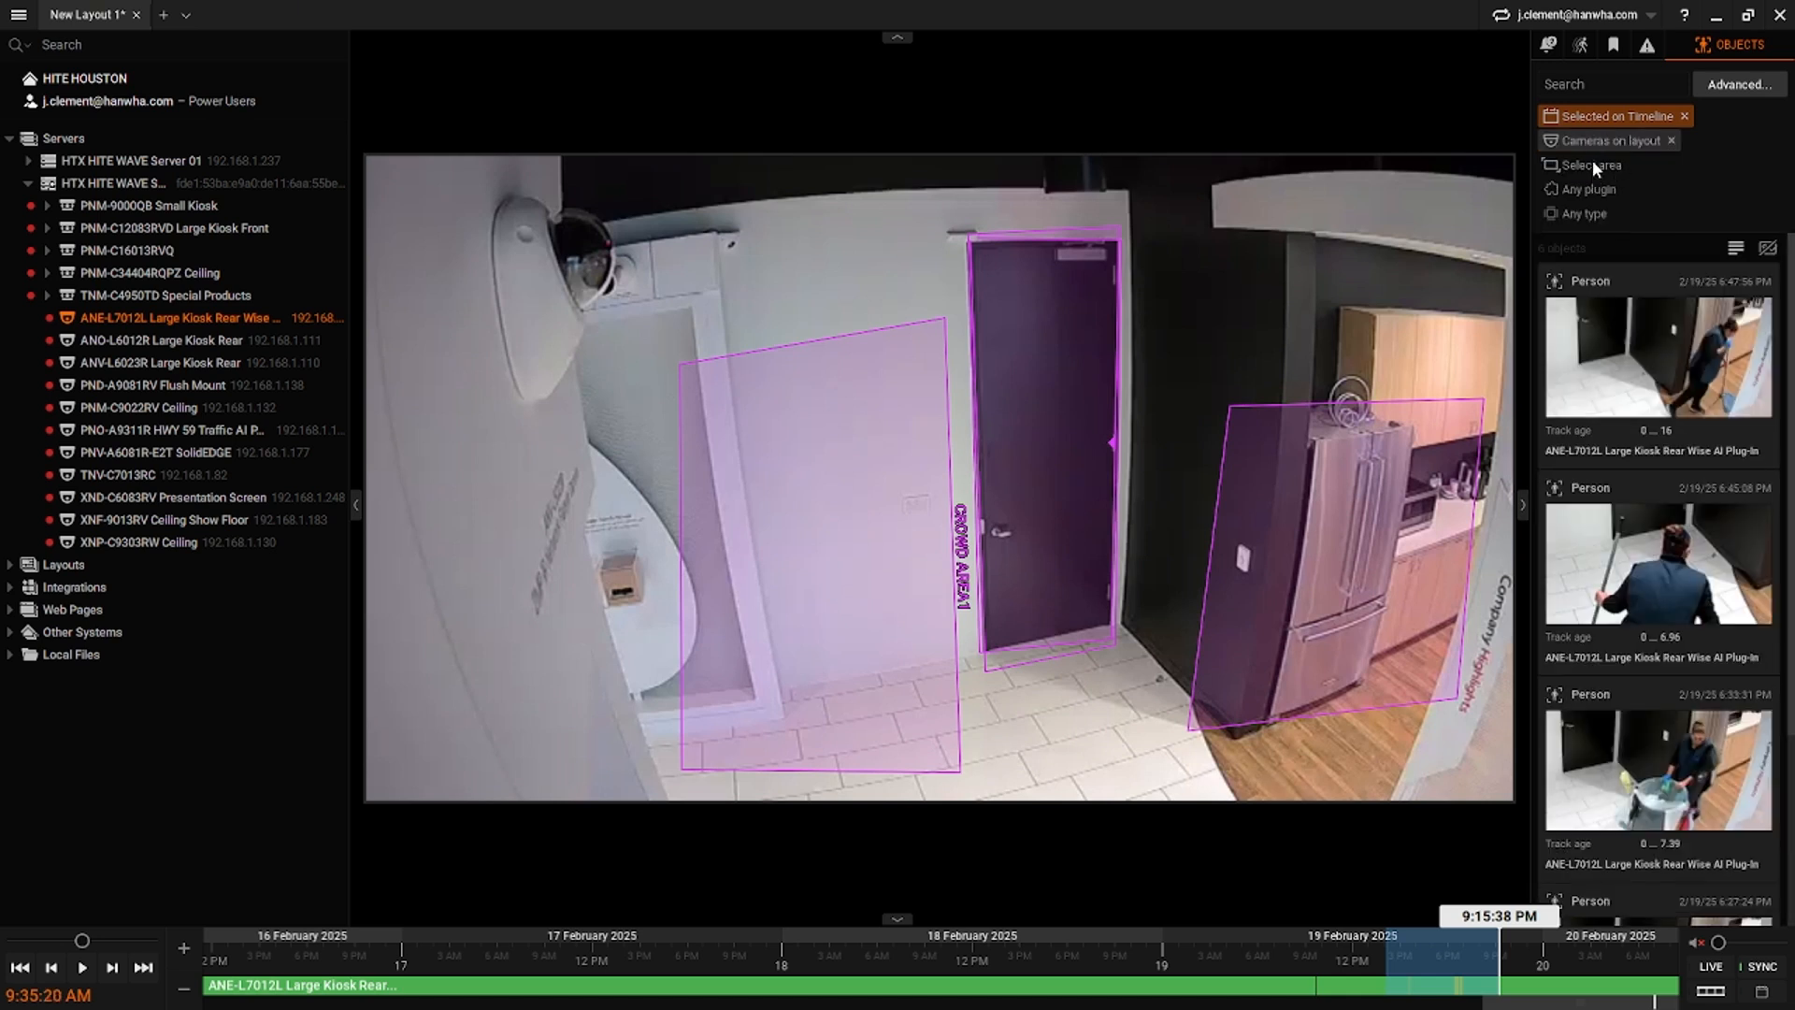
click(1592, 164)
drag(1061, 477, 1331, 762)
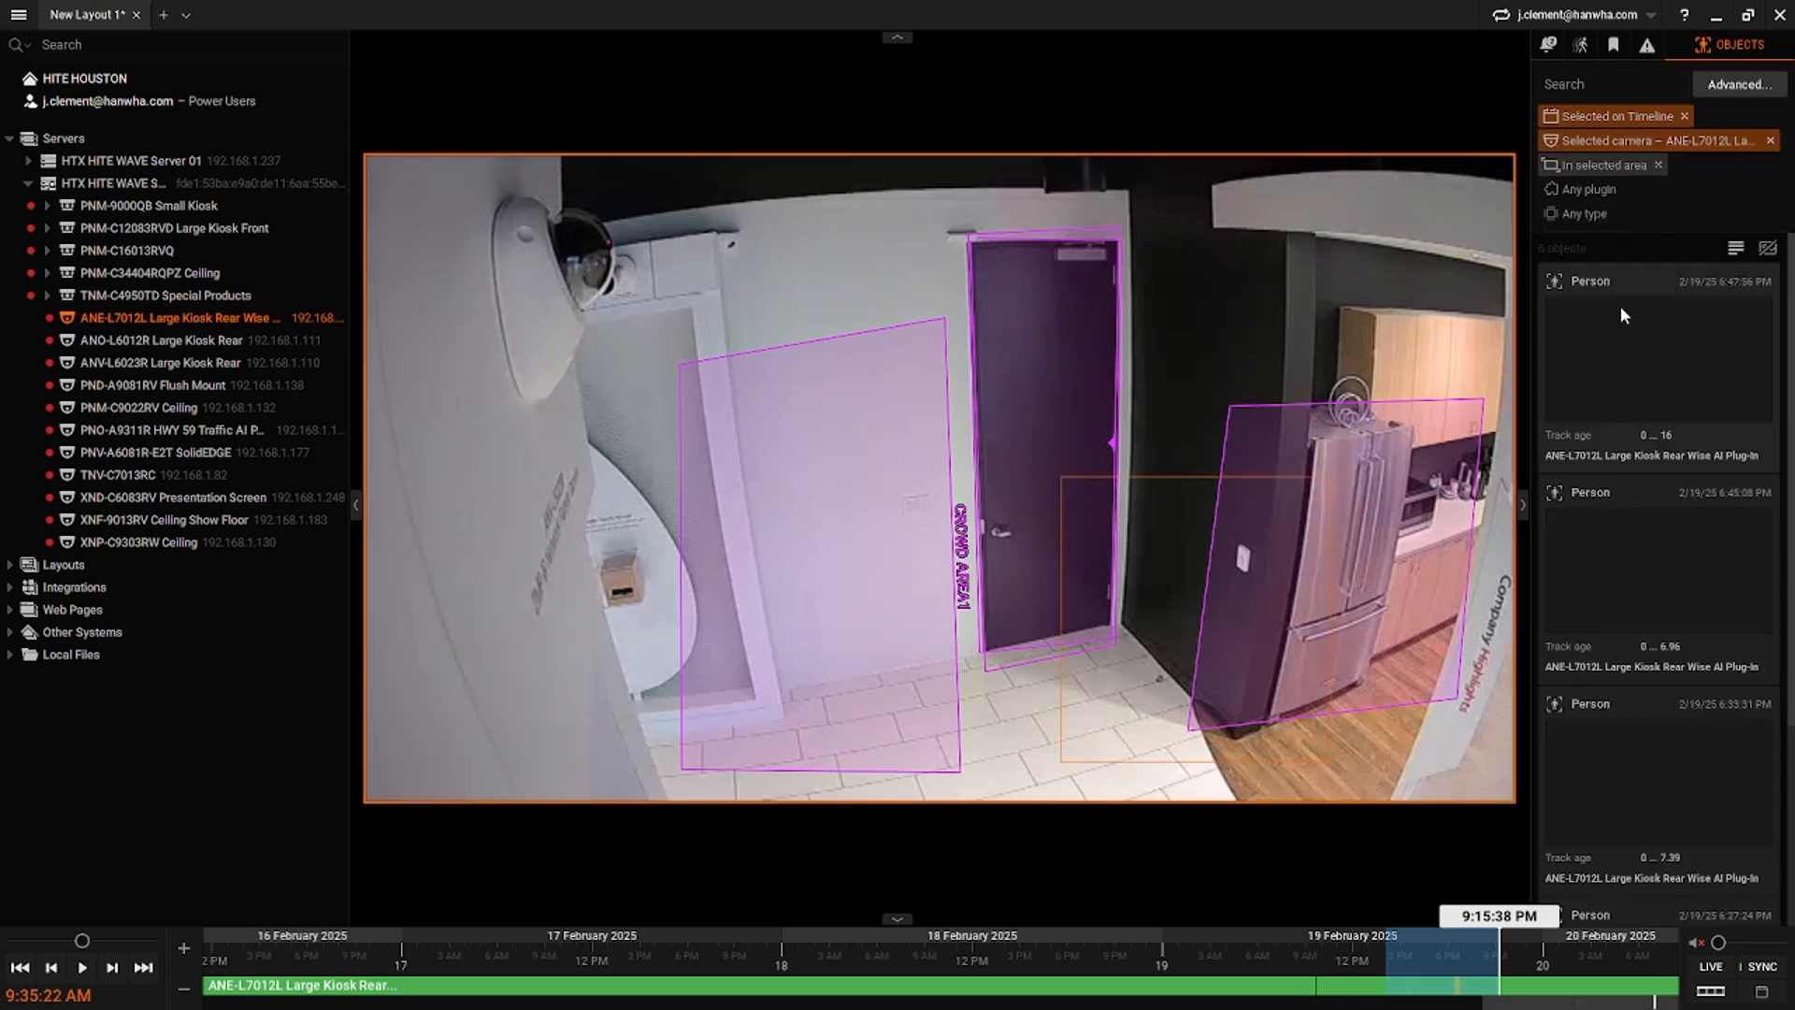
- Filter the detected objects to the Person type and preview the matching detections
click(1586, 215)
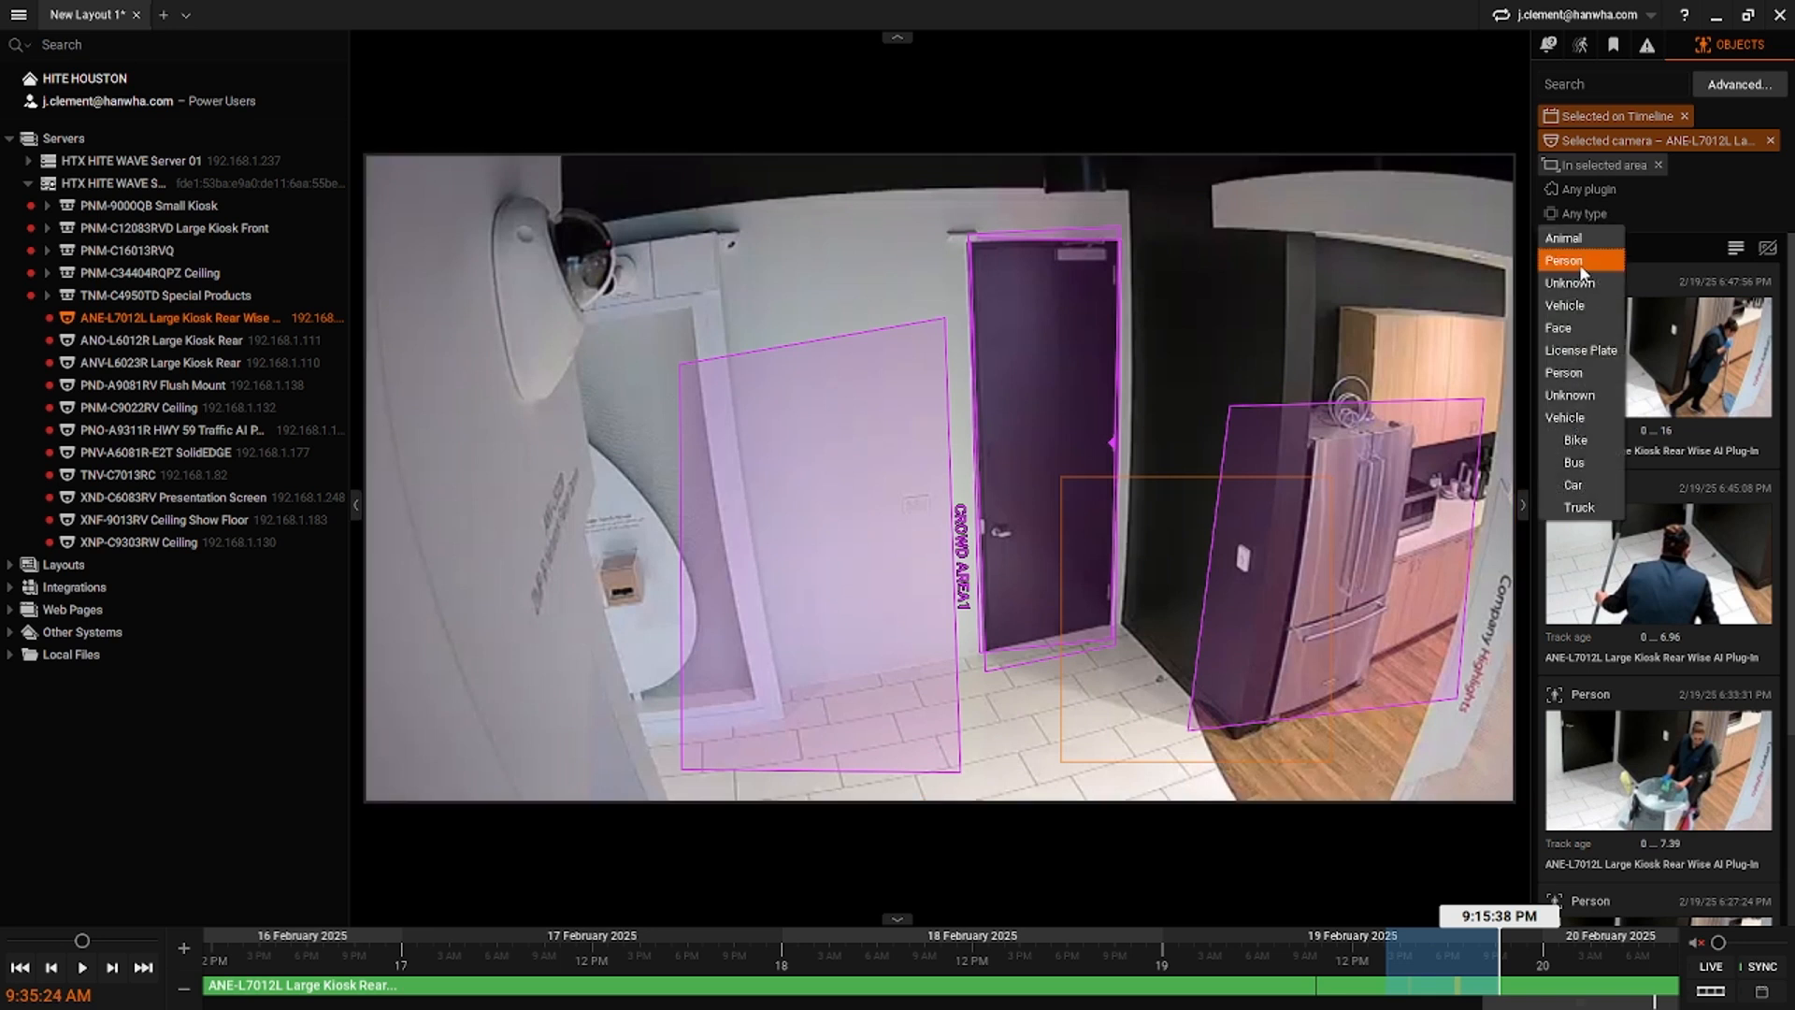
click(1577, 262)
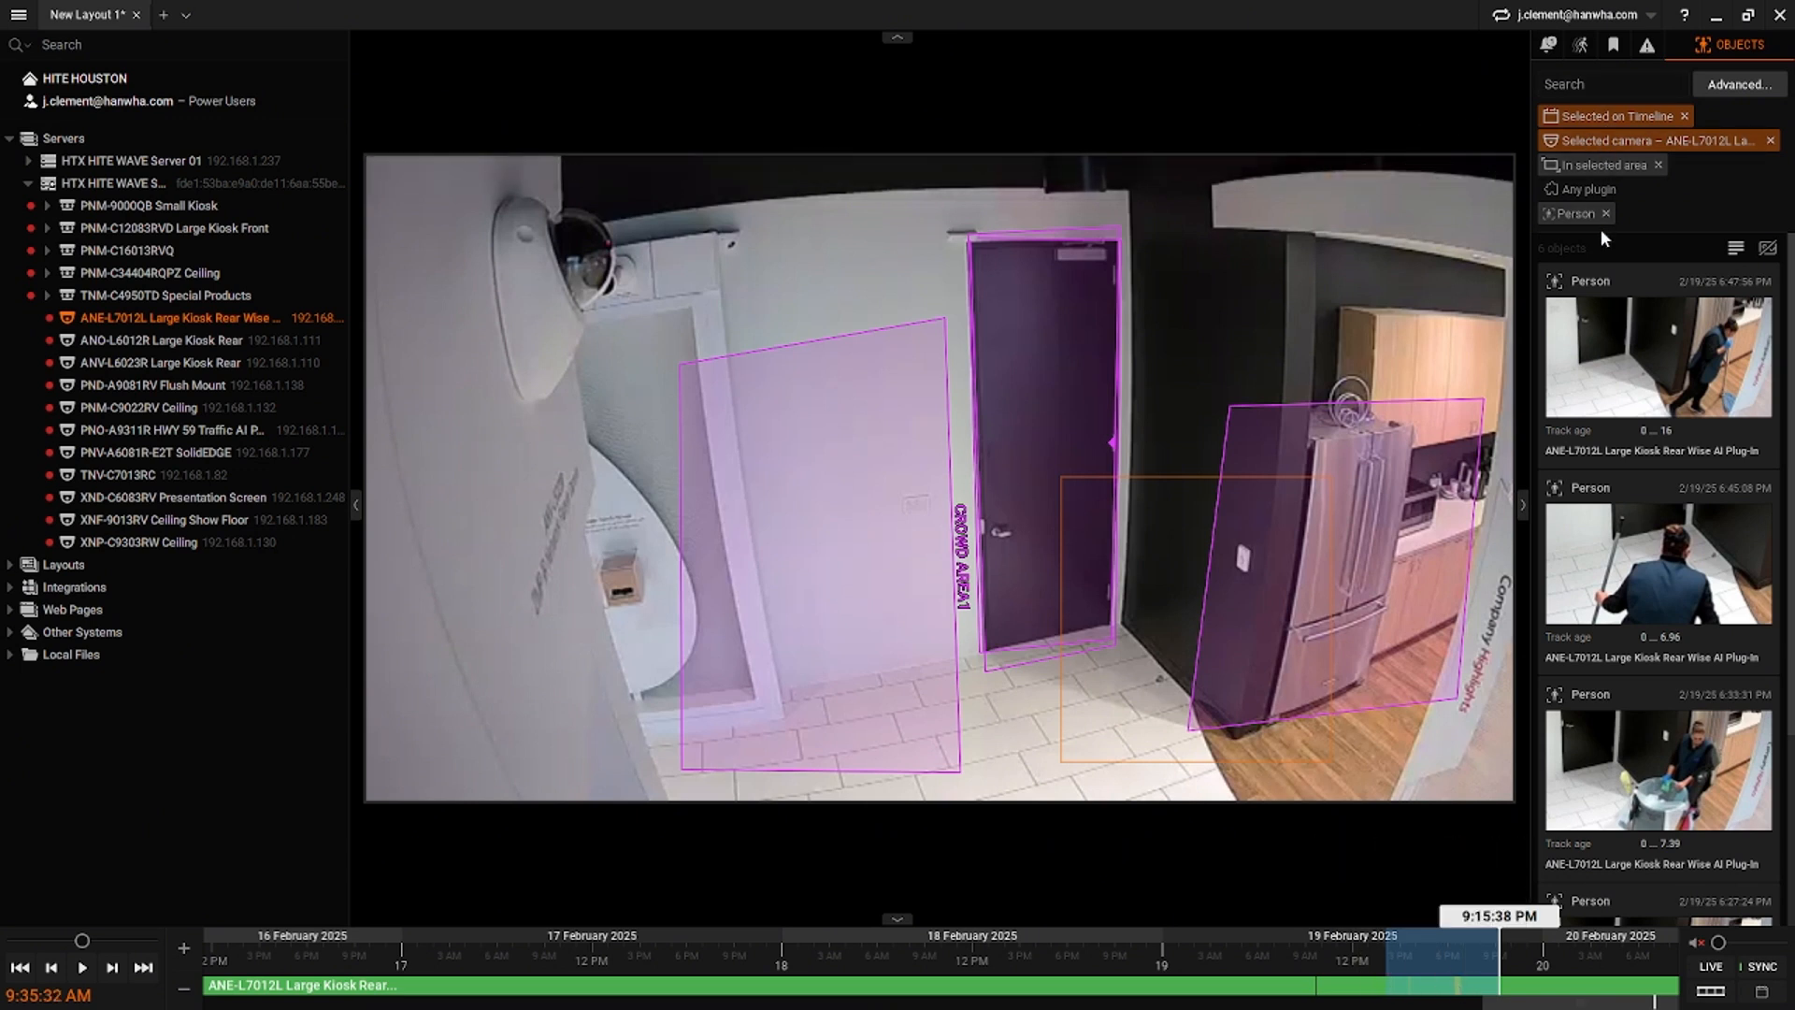
mouse_move(824, 346)
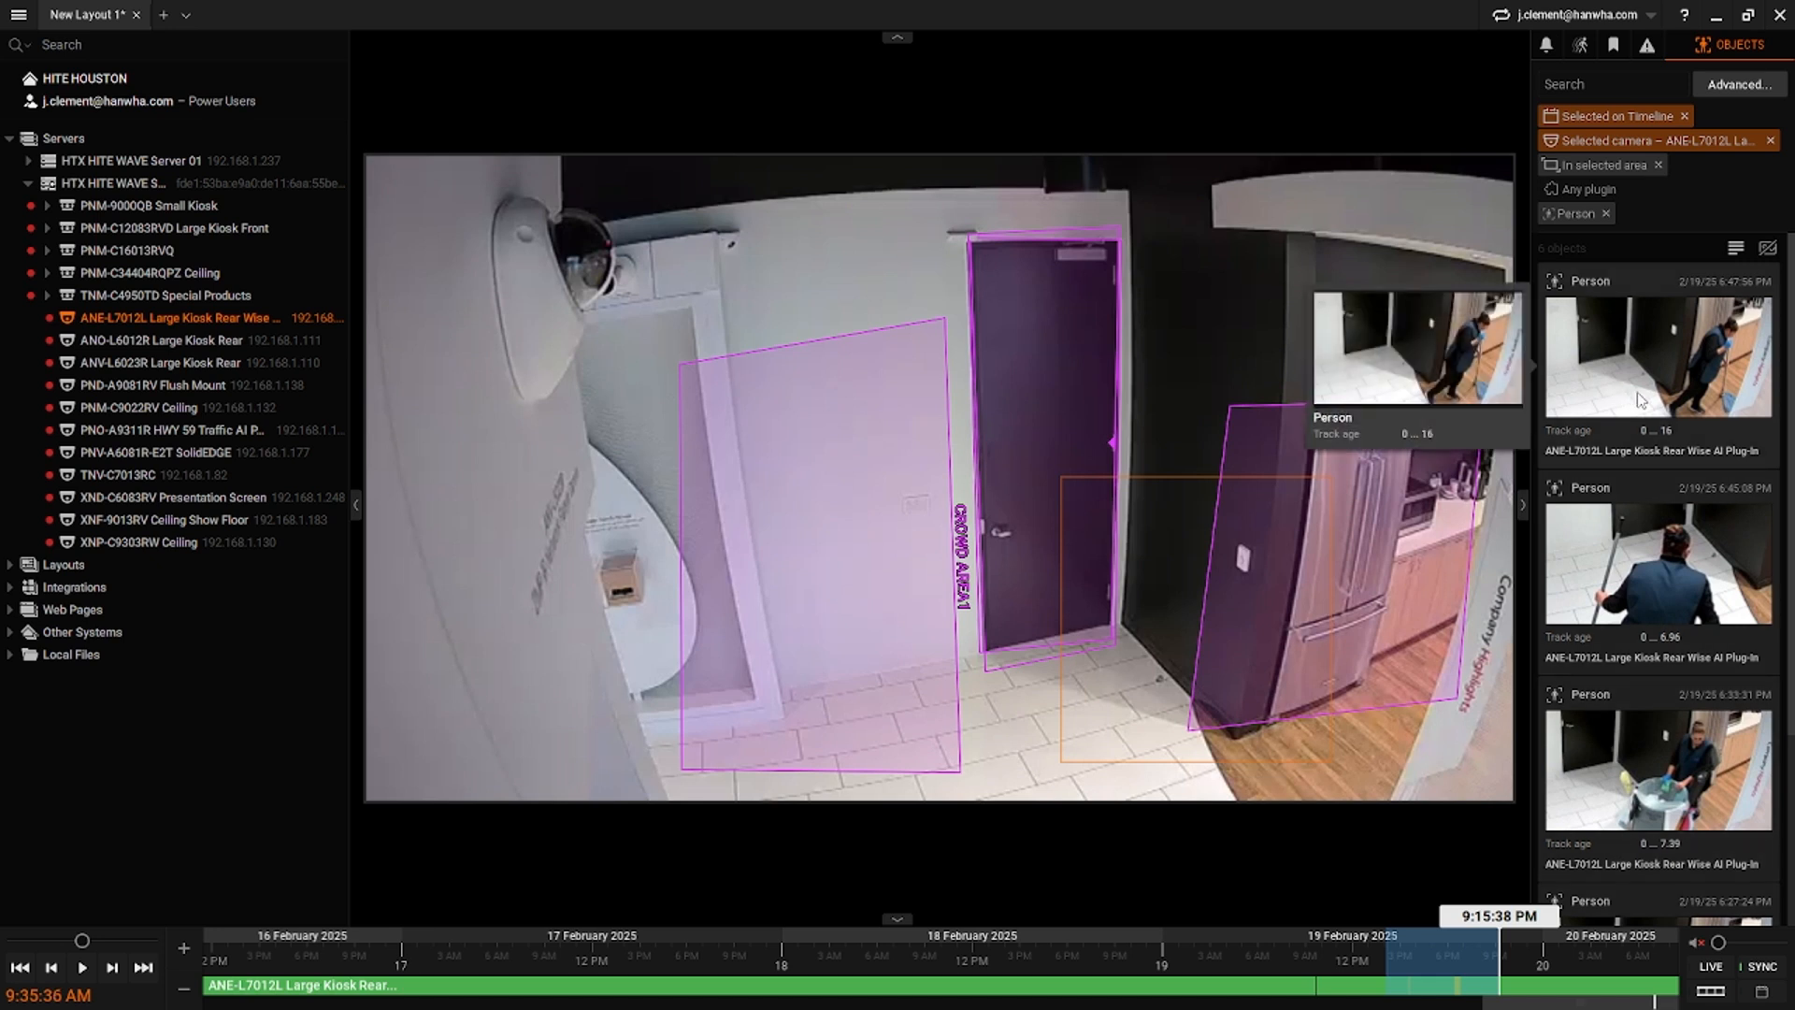
mouse_move(1574, 617)
mouse_move(1158, 548)
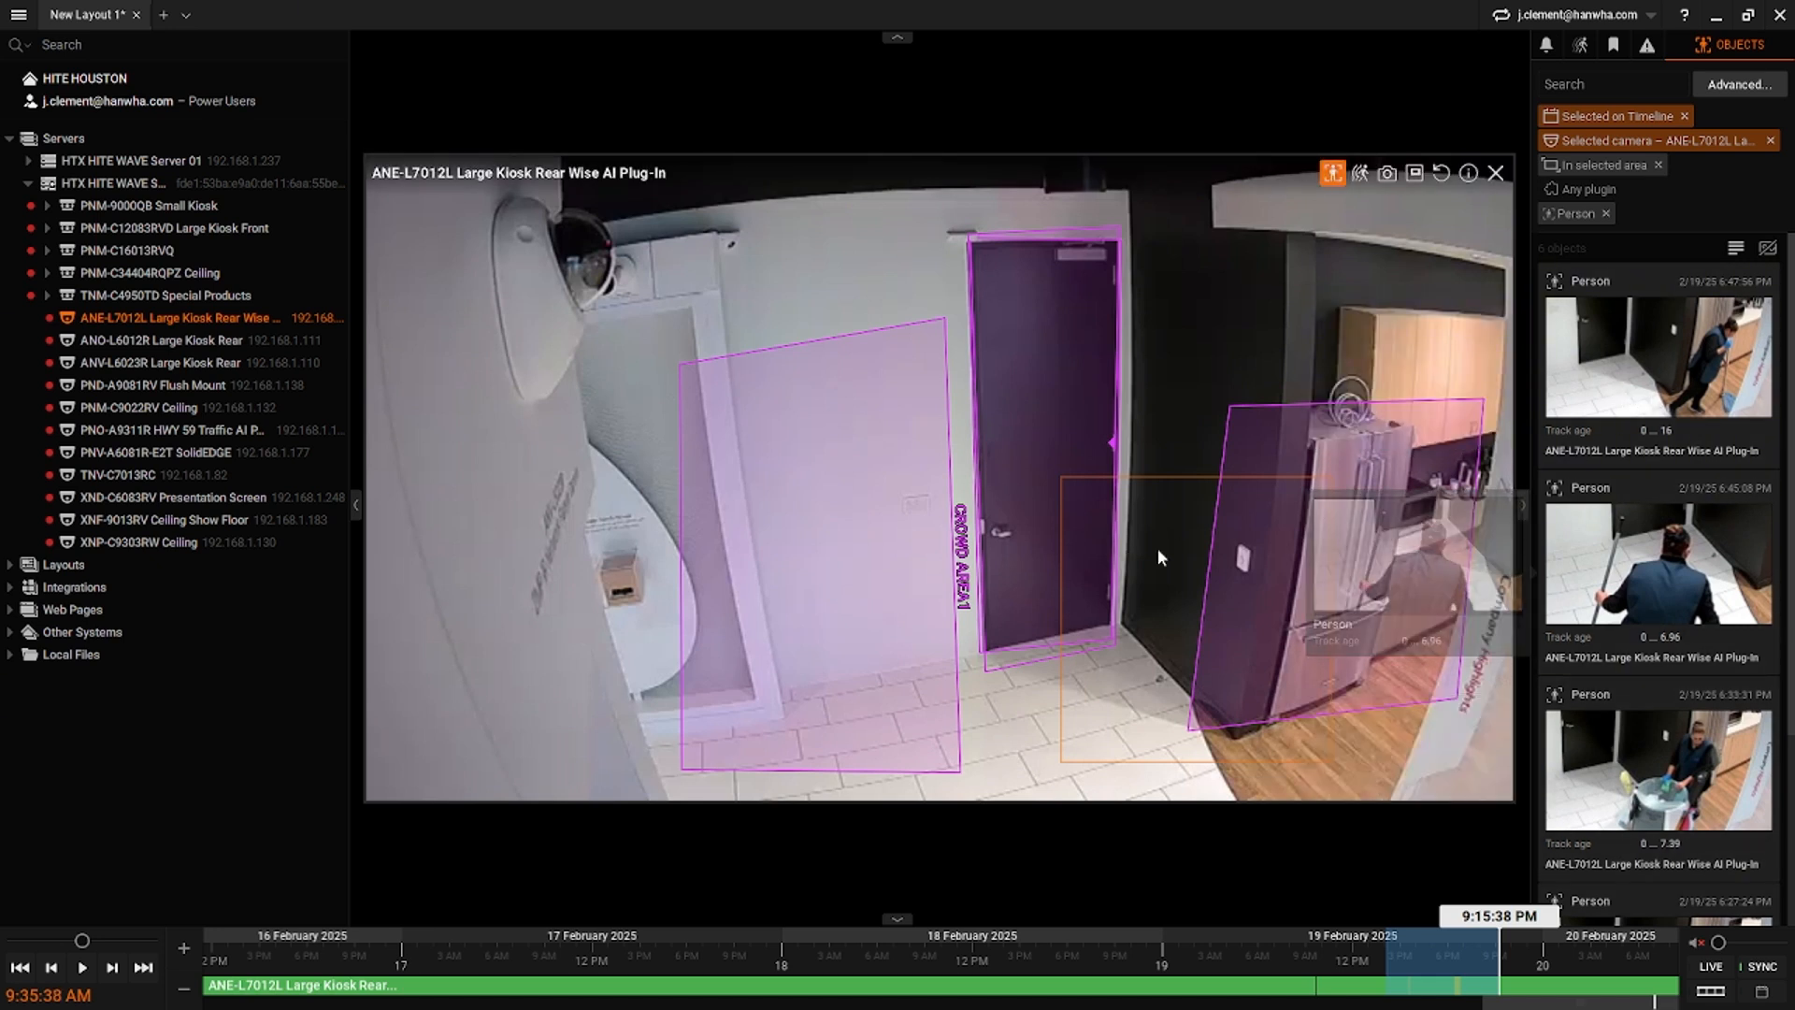
- Open the camera's event rules and add a new rule triggered by an Analytics Event
right_click(1157, 377)
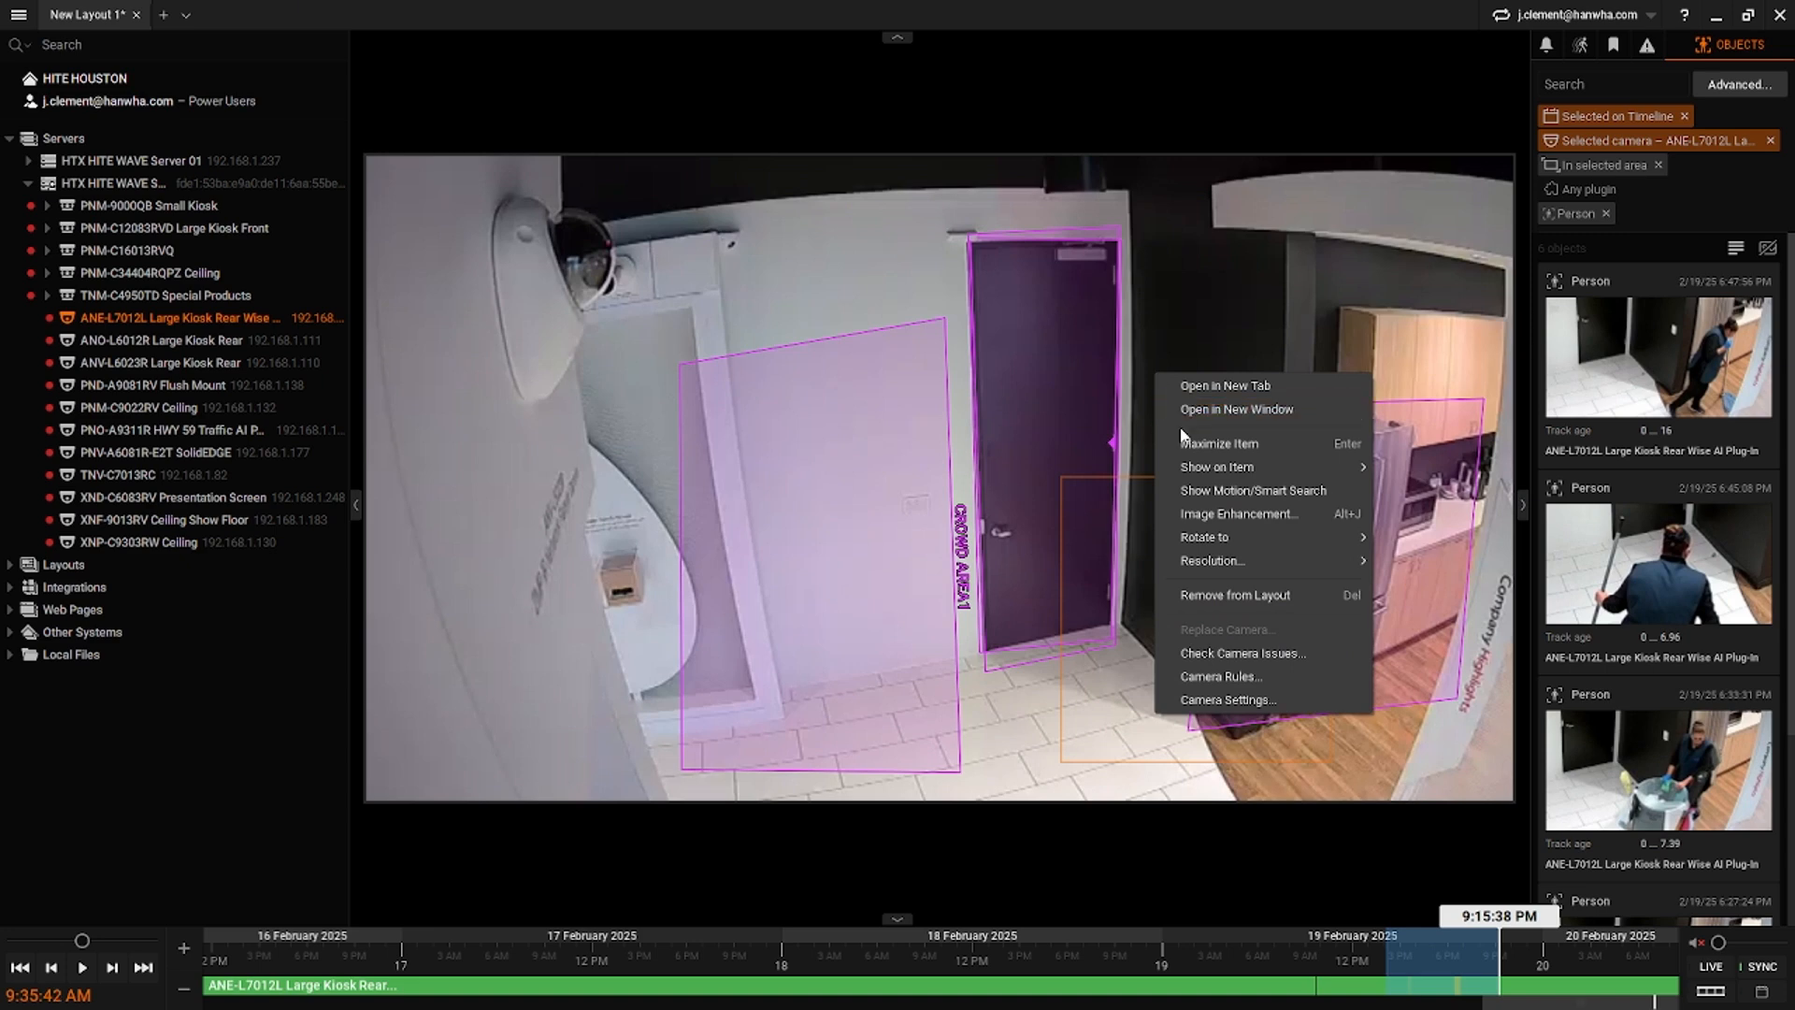
click(1225, 676)
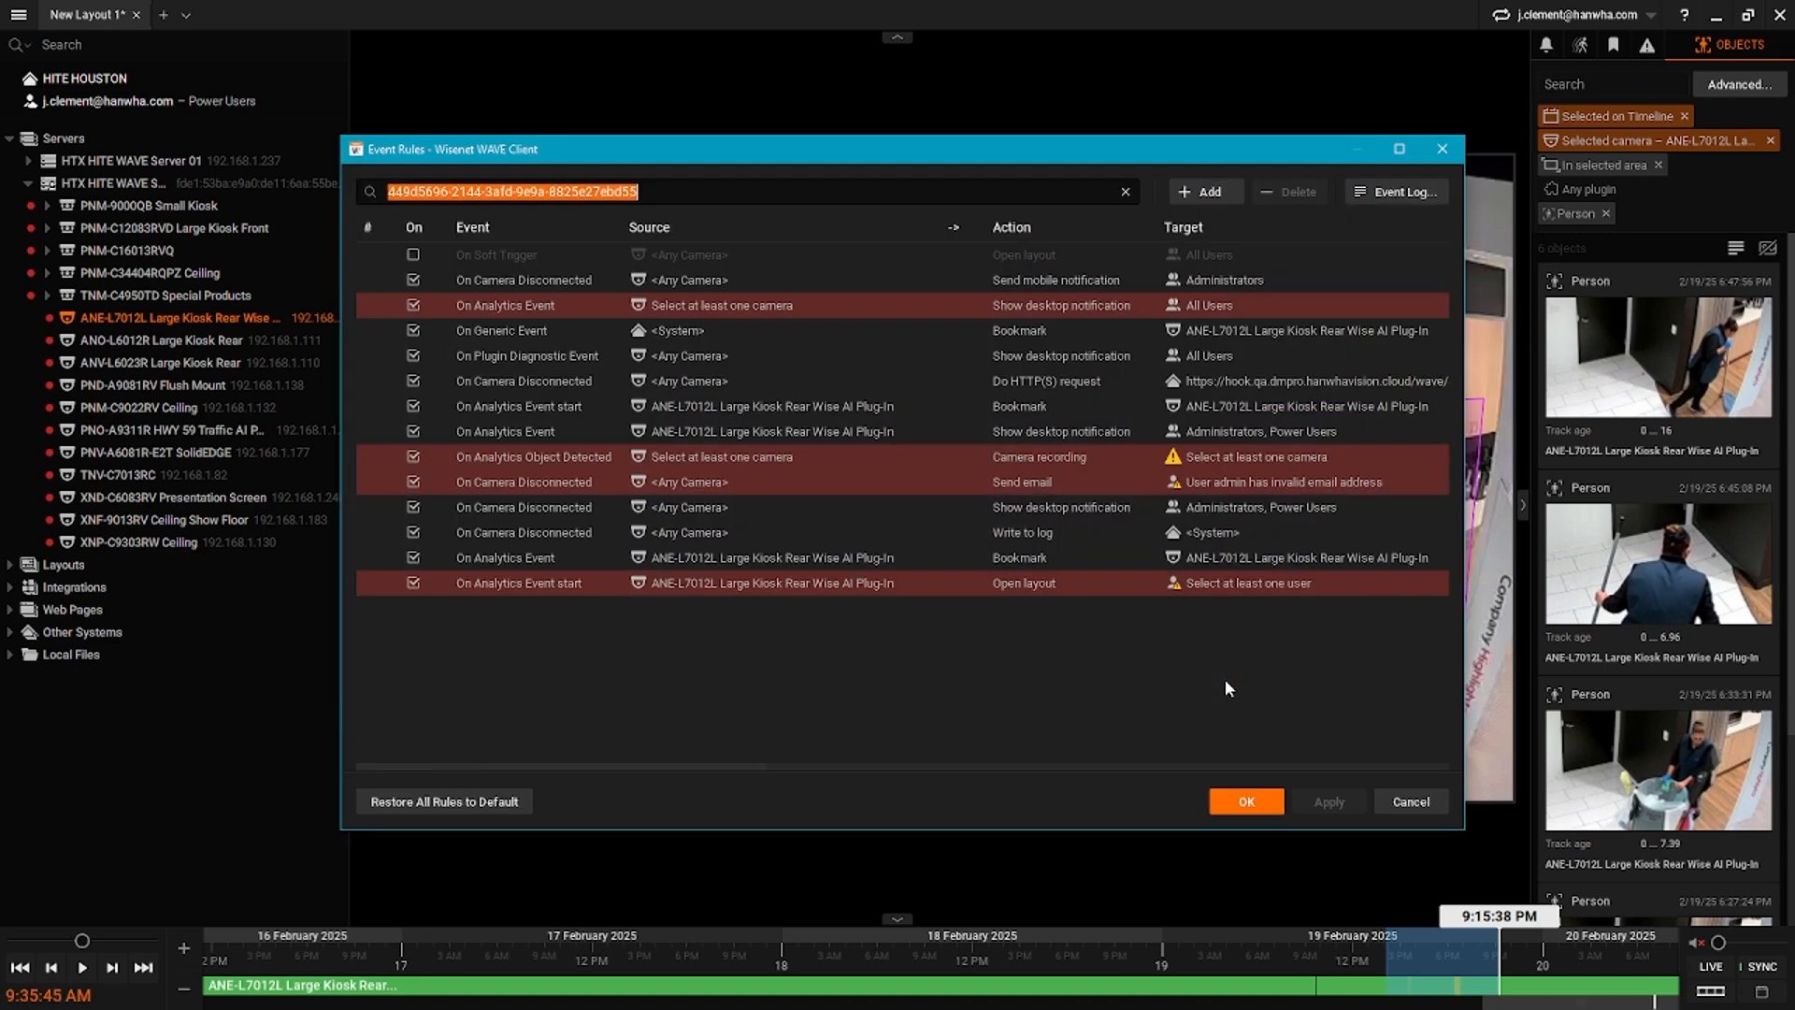
click(1208, 192)
click(606, 587)
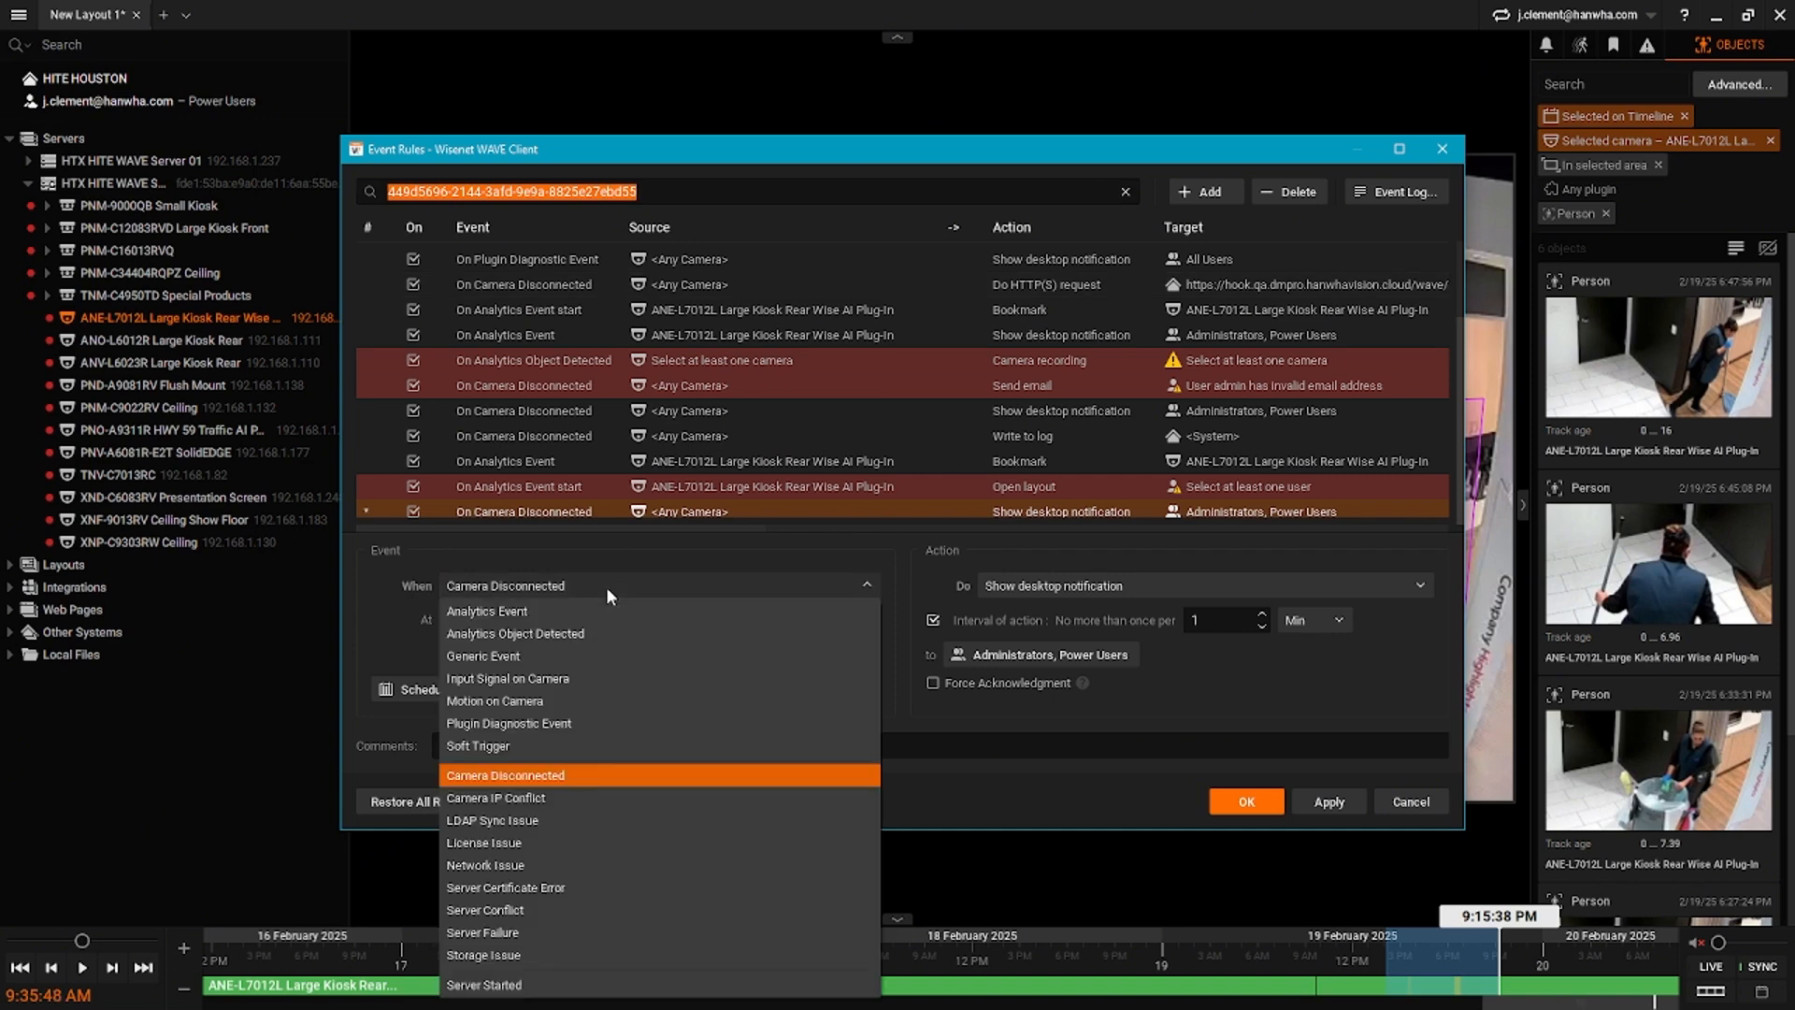
click(567, 610)
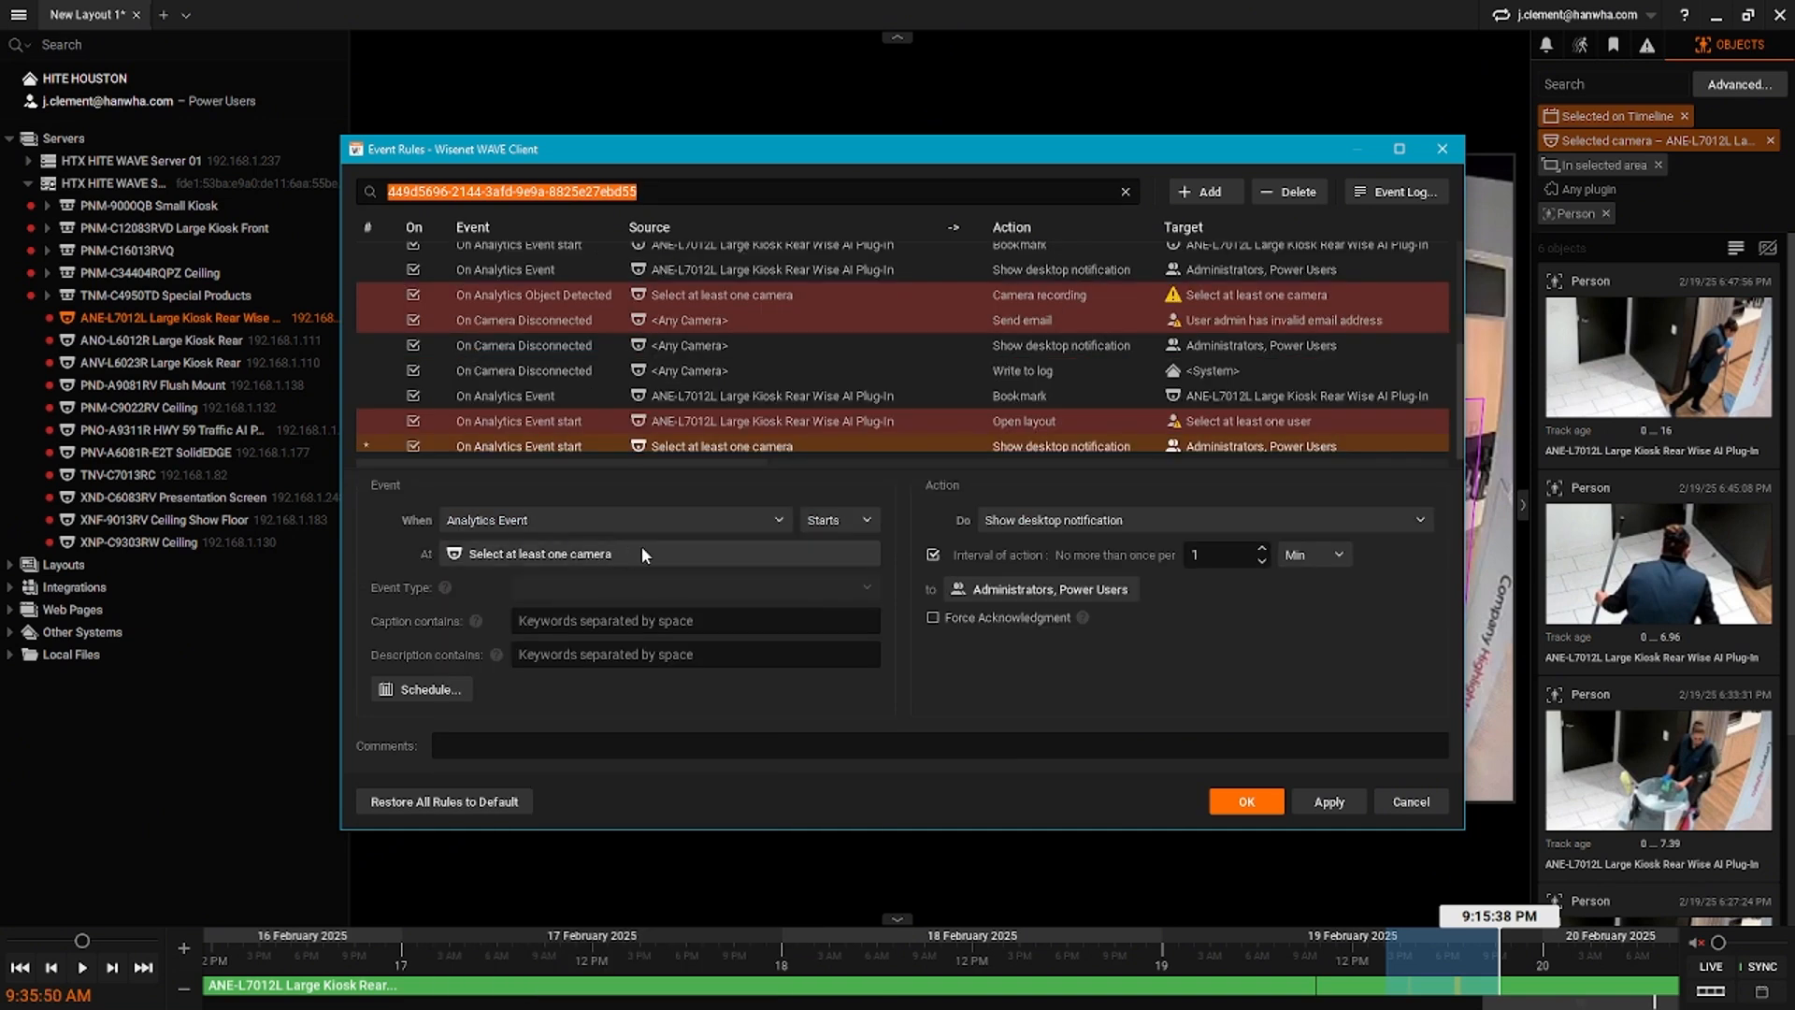
- Search the camera list for "ANE" and assign the ANE-L7012L Large Kiosk Rear Wise AI Plug-In camera as the rule's source
click(712, 554)
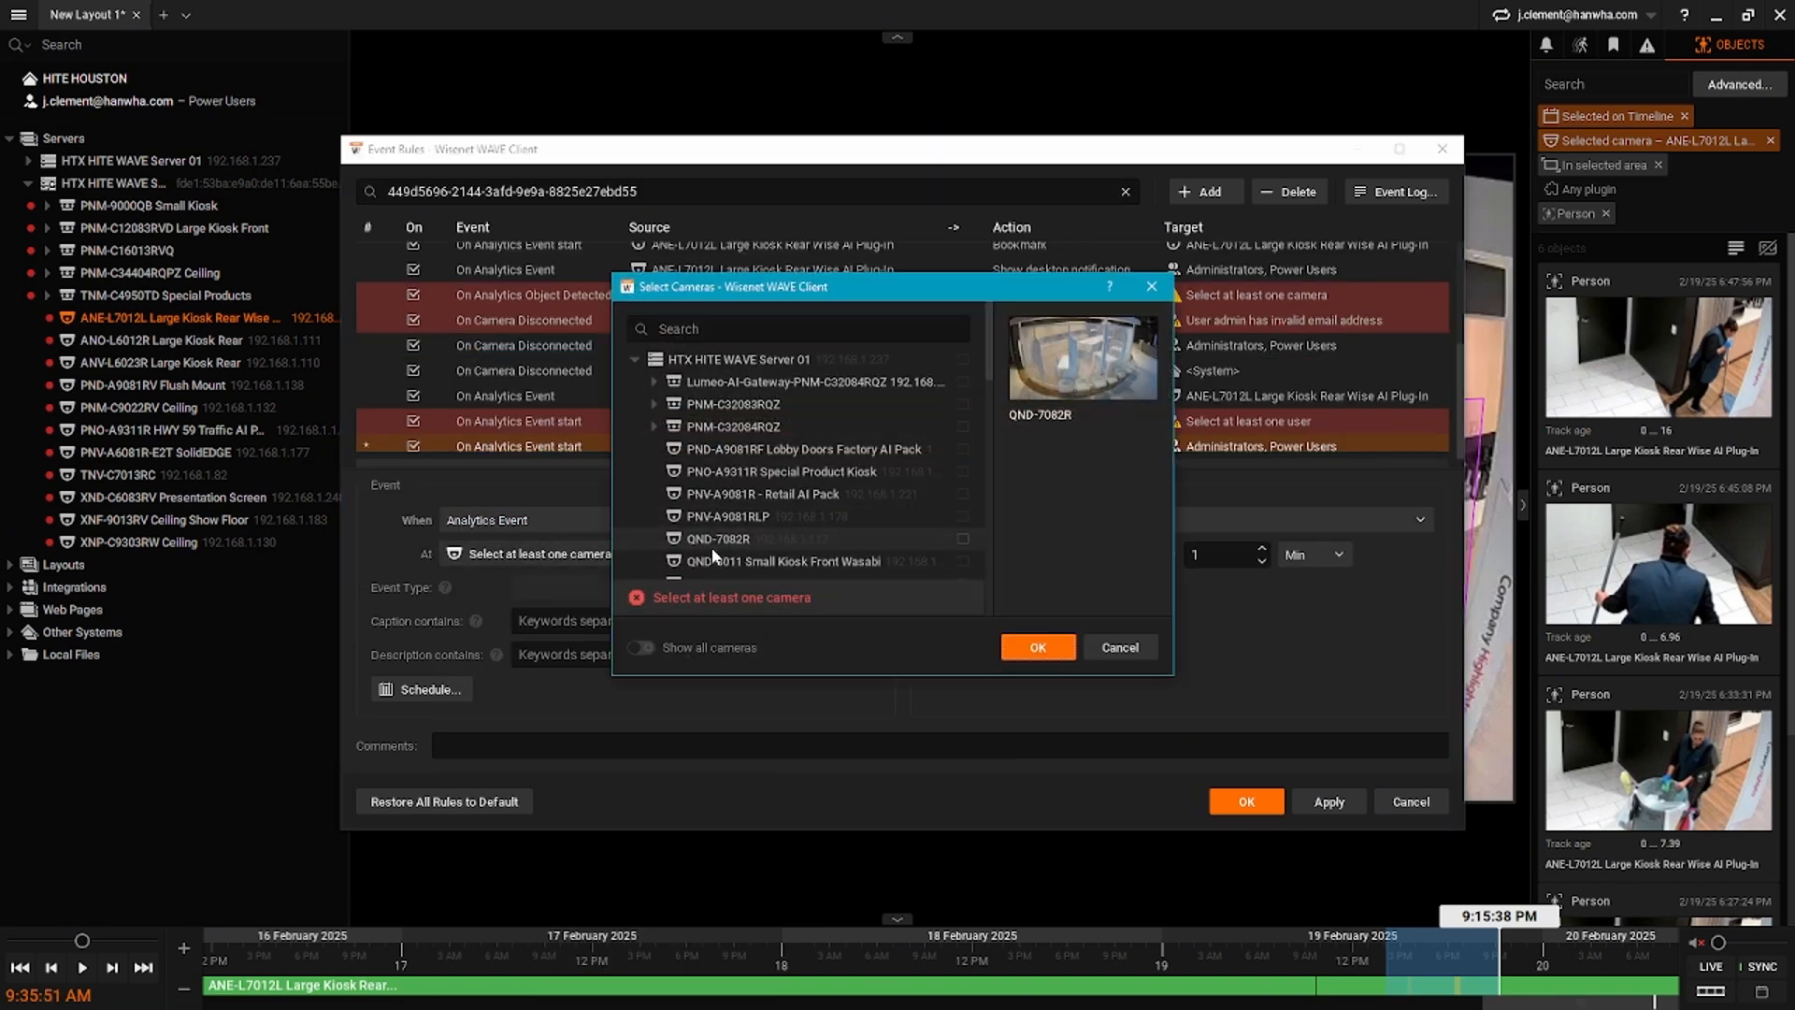
click(773, 336)
text(ANE)
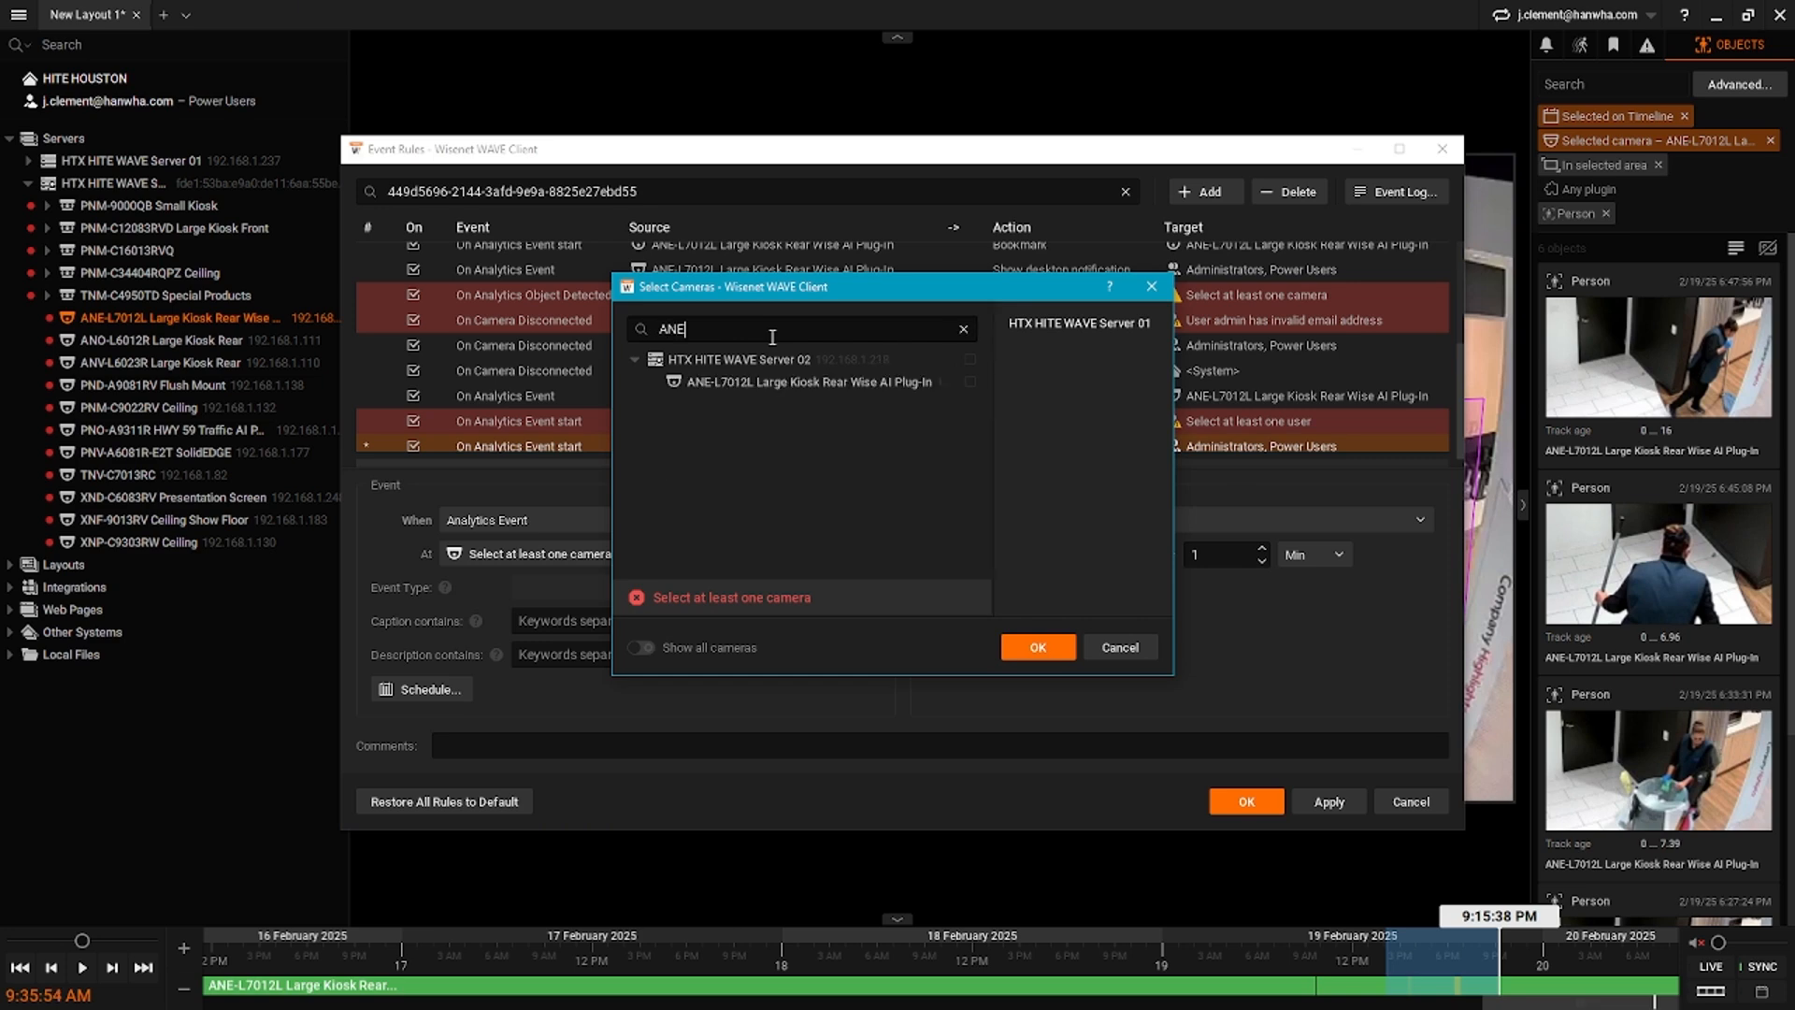
click(970, 382)
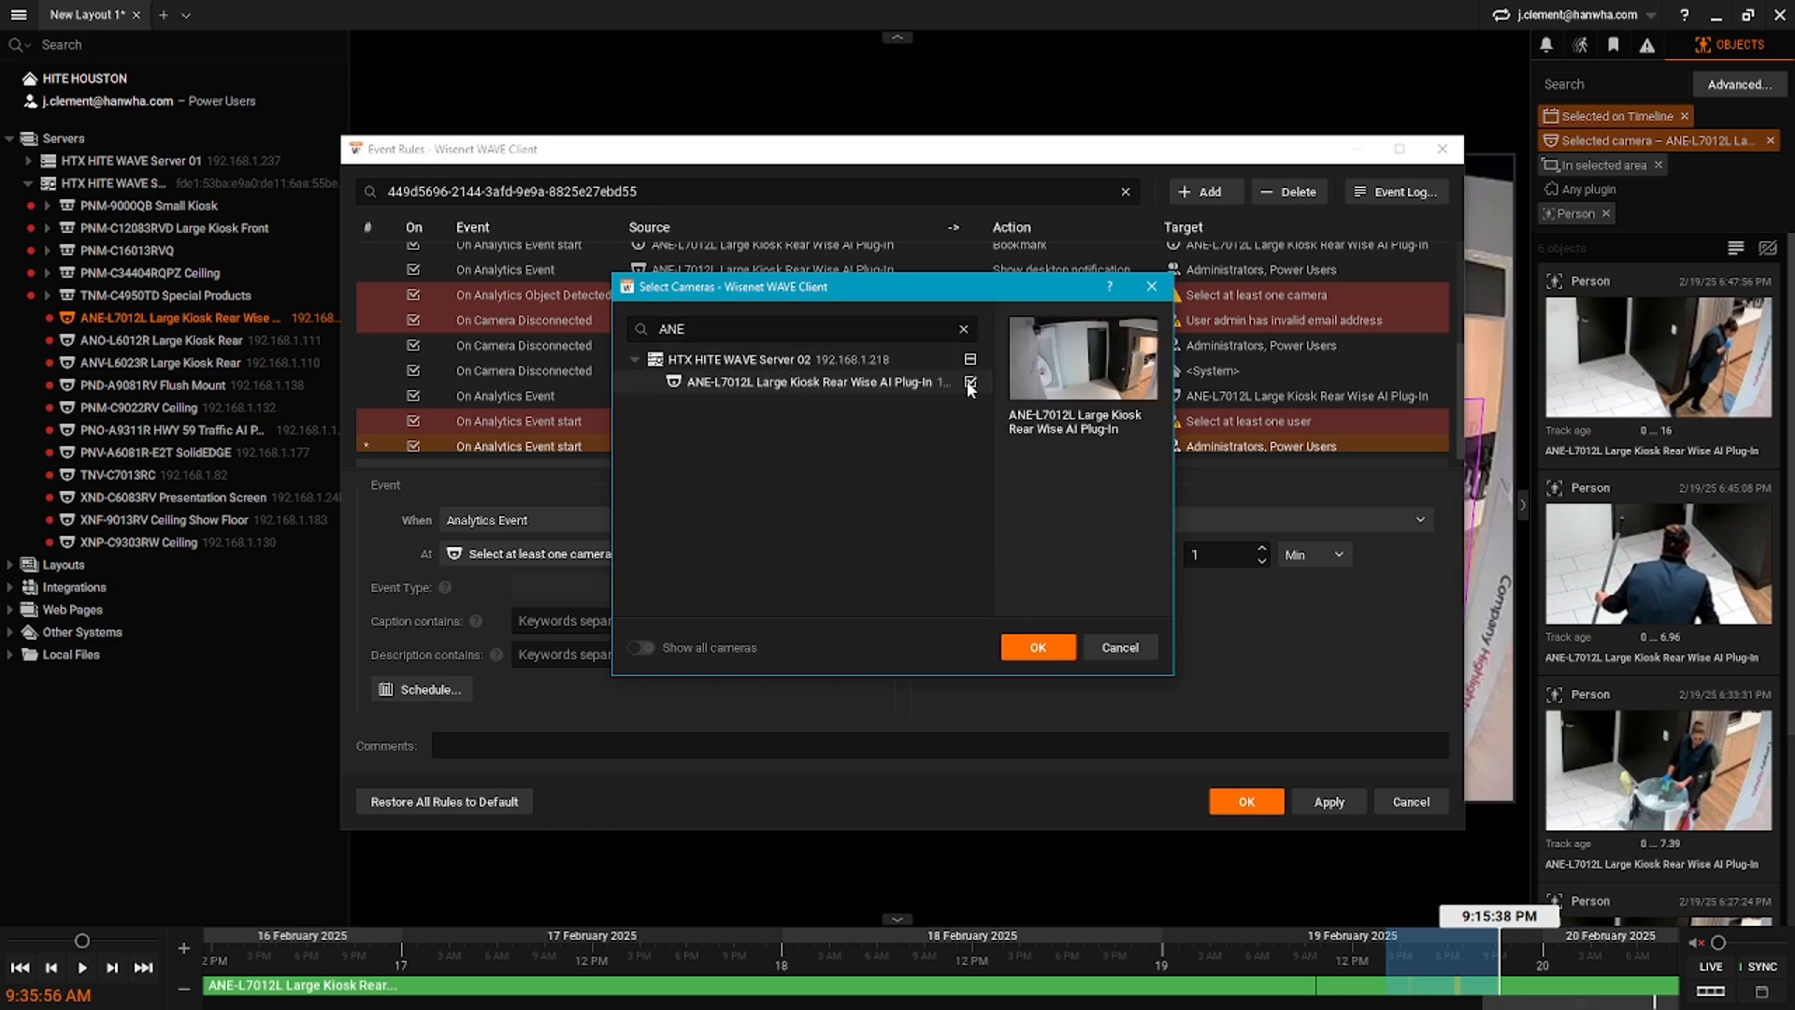
click(1038, 647)
- Set the rule's event type to the WAVE AI Loitering event
click(704, 590)
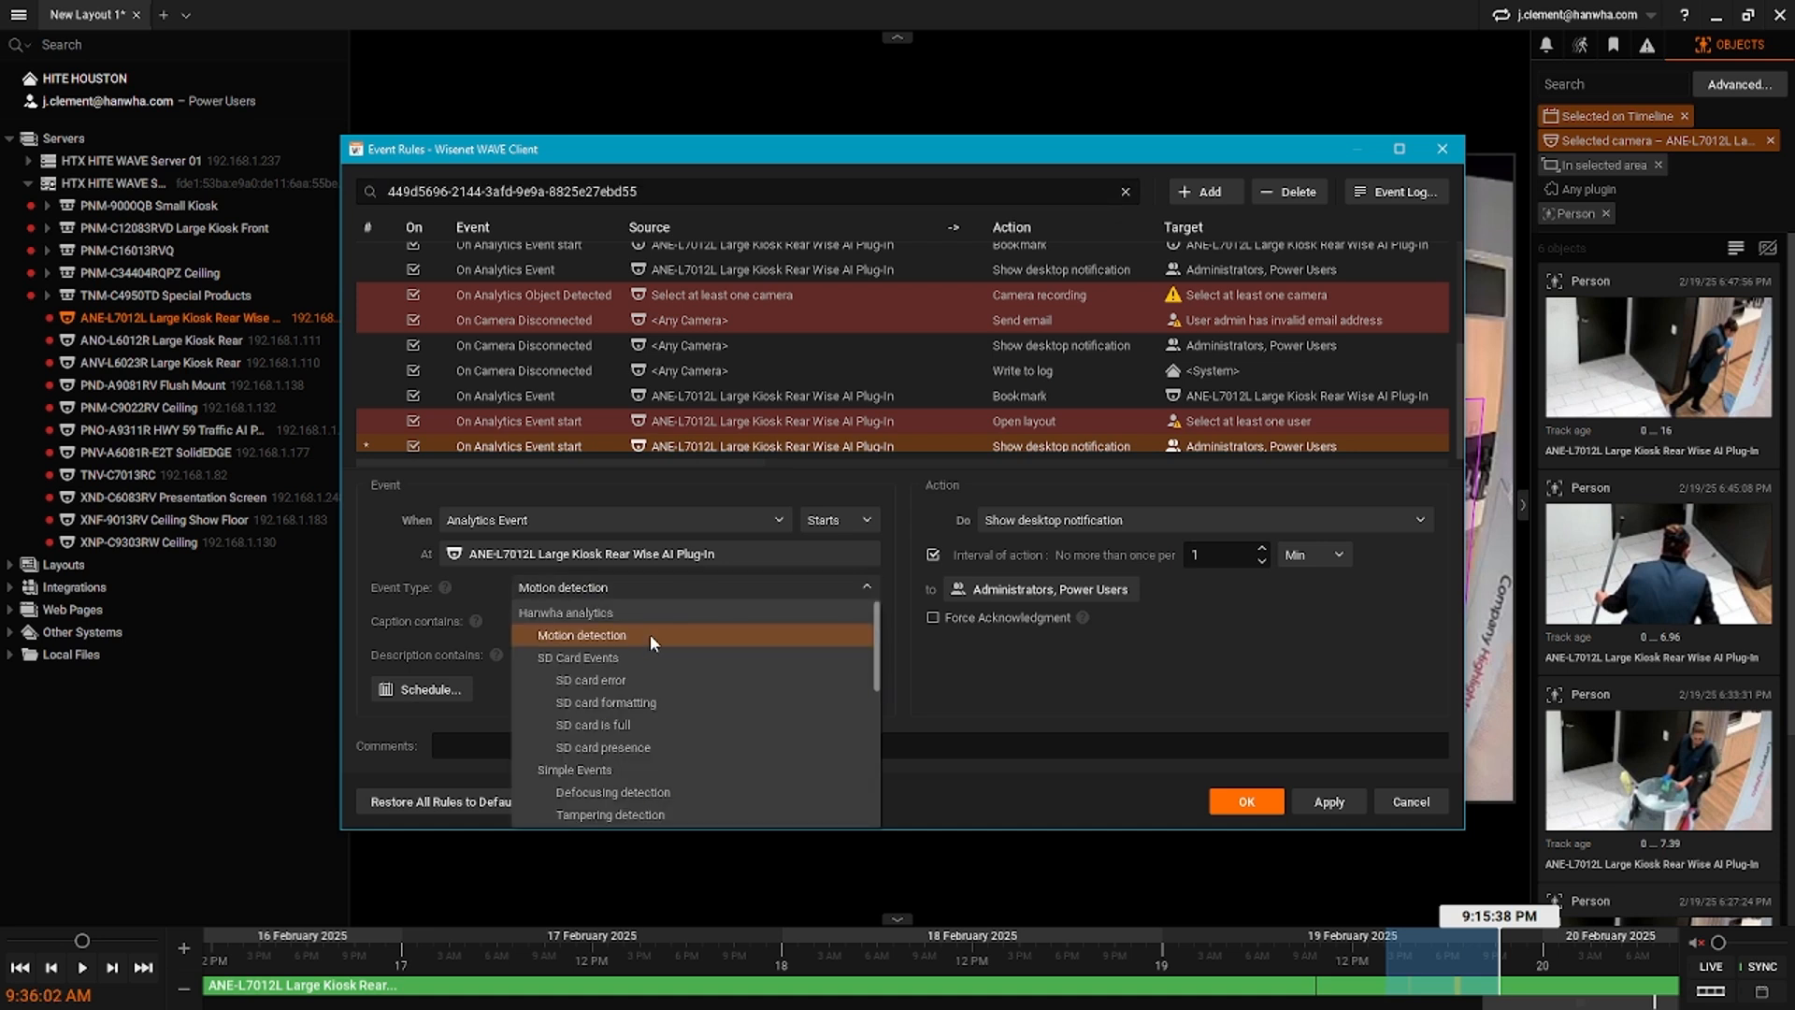
scroll(649, 649, down, 1)
scroll(646, 654, down, 1)
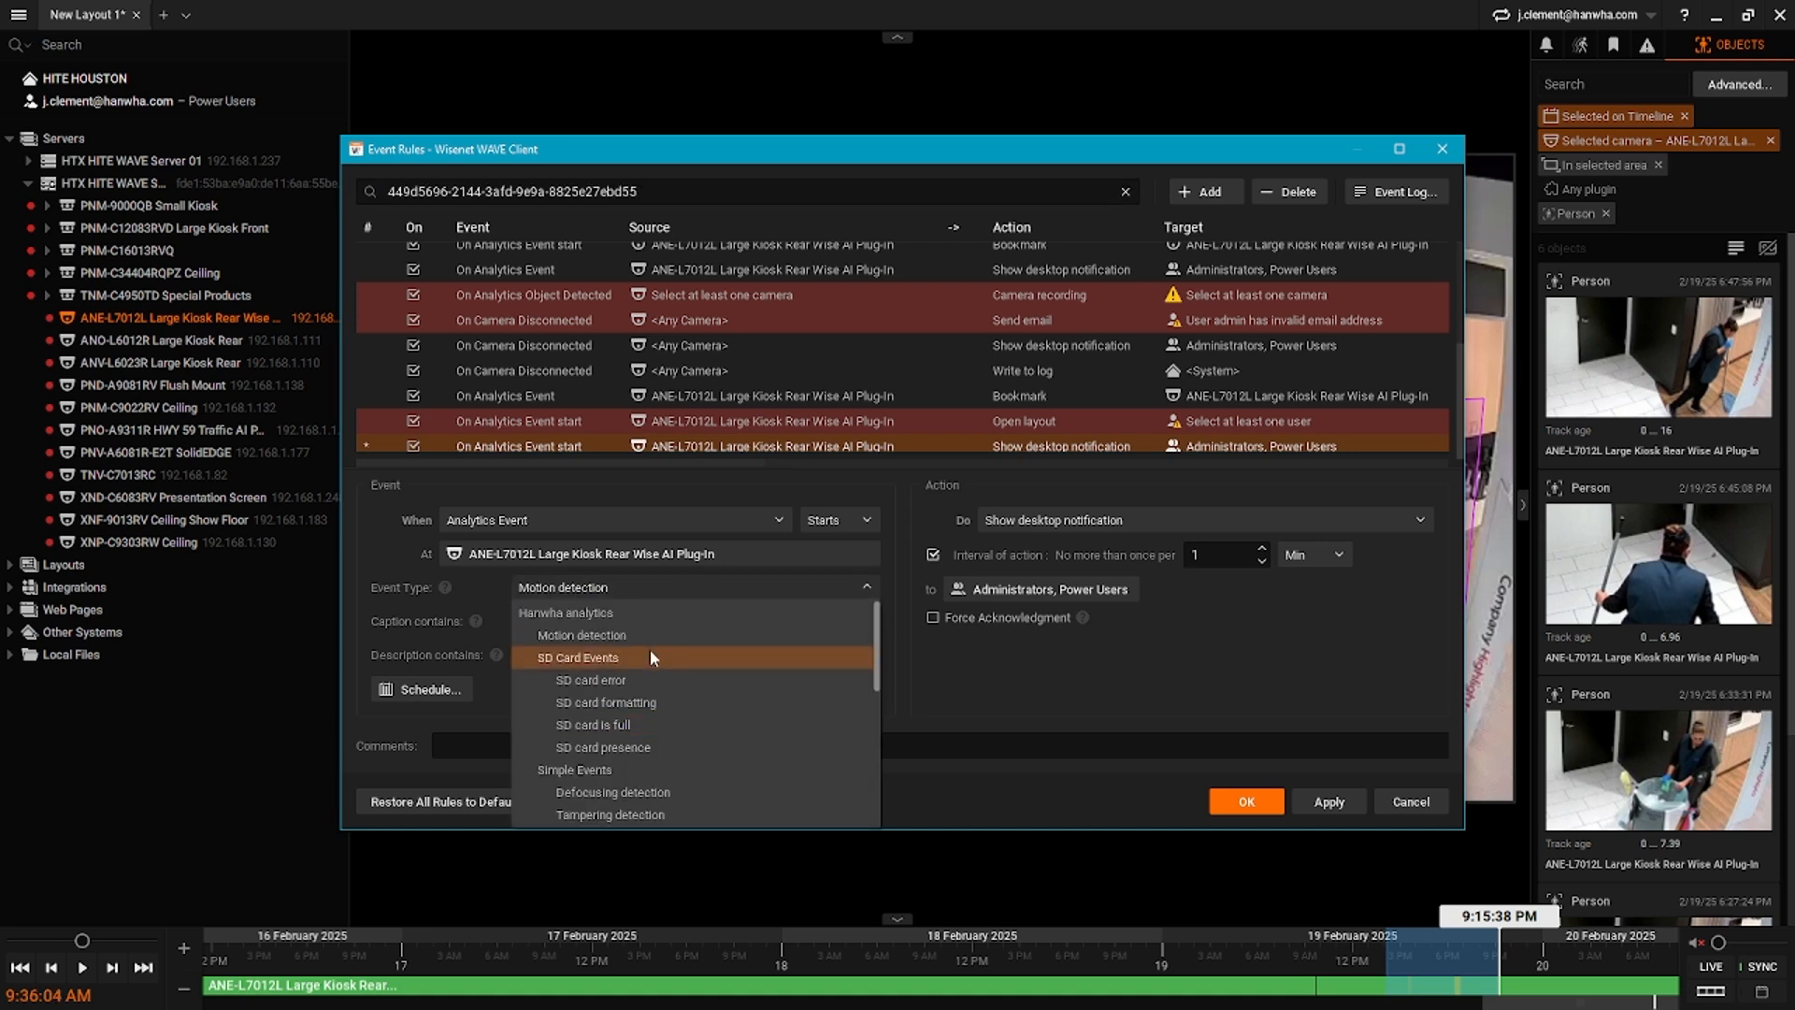
scroll(659, 759, down, 1)
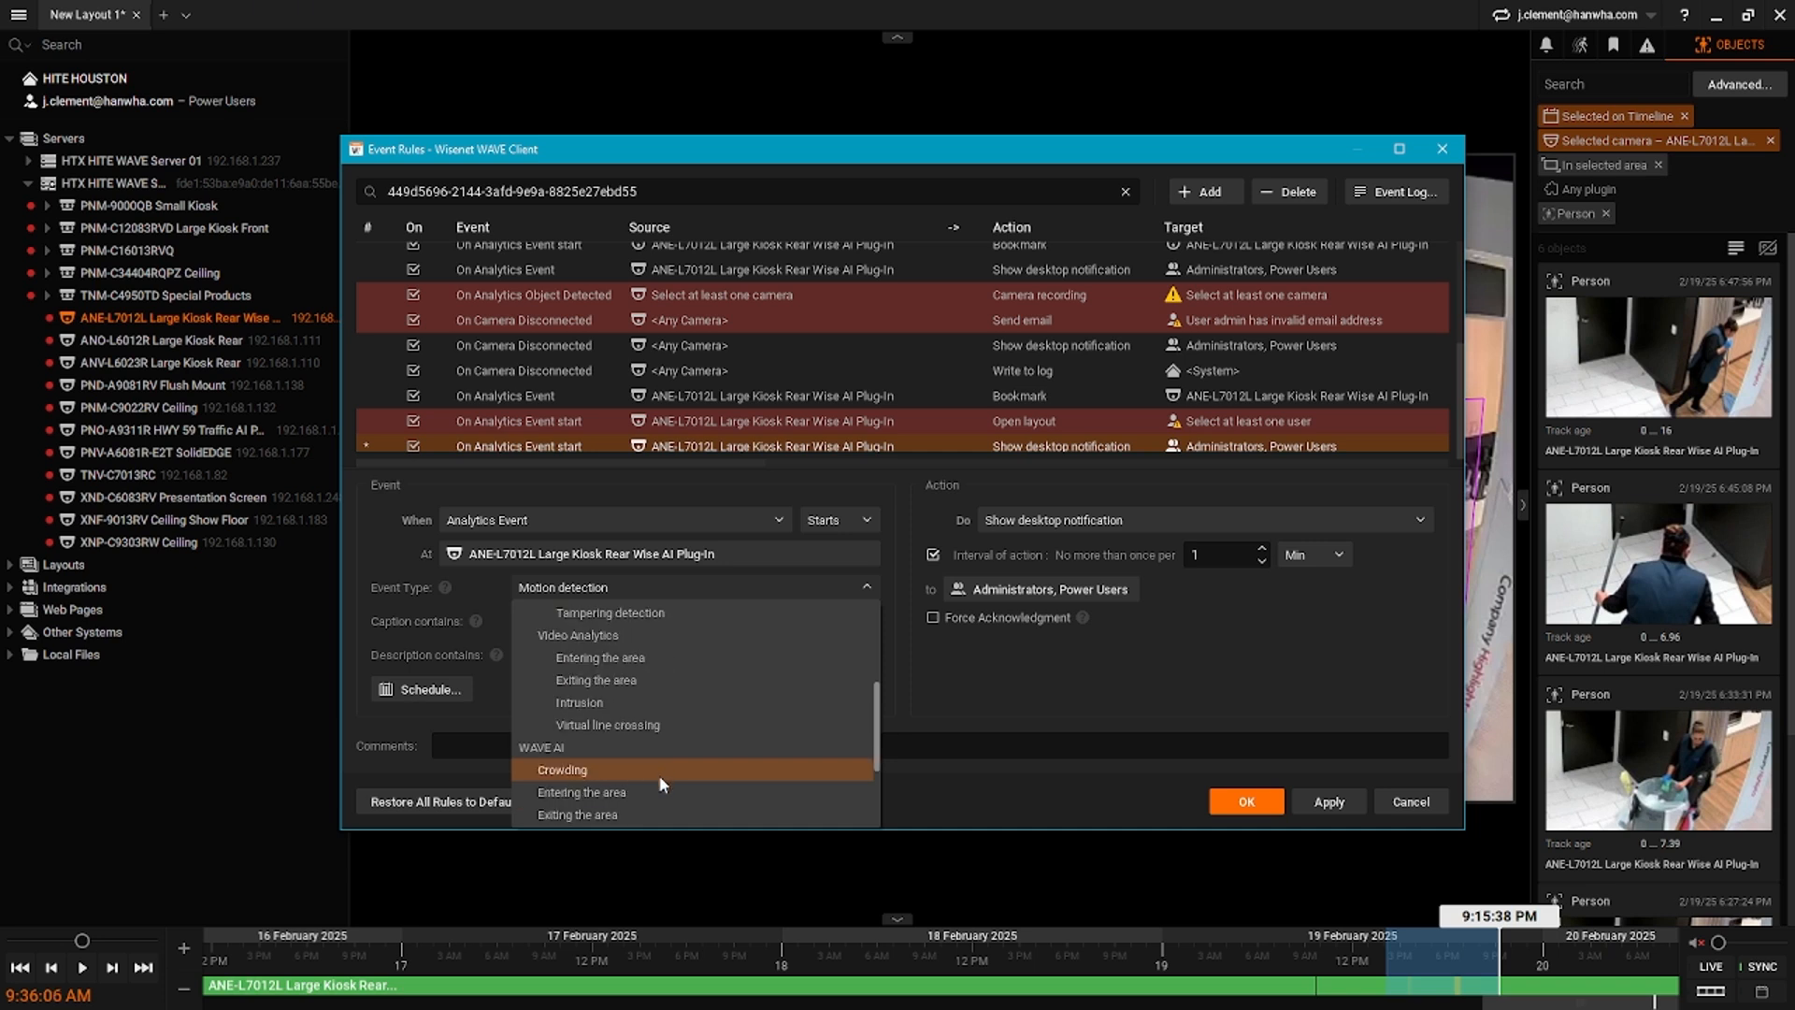
scroll(659, 777, down, 2)
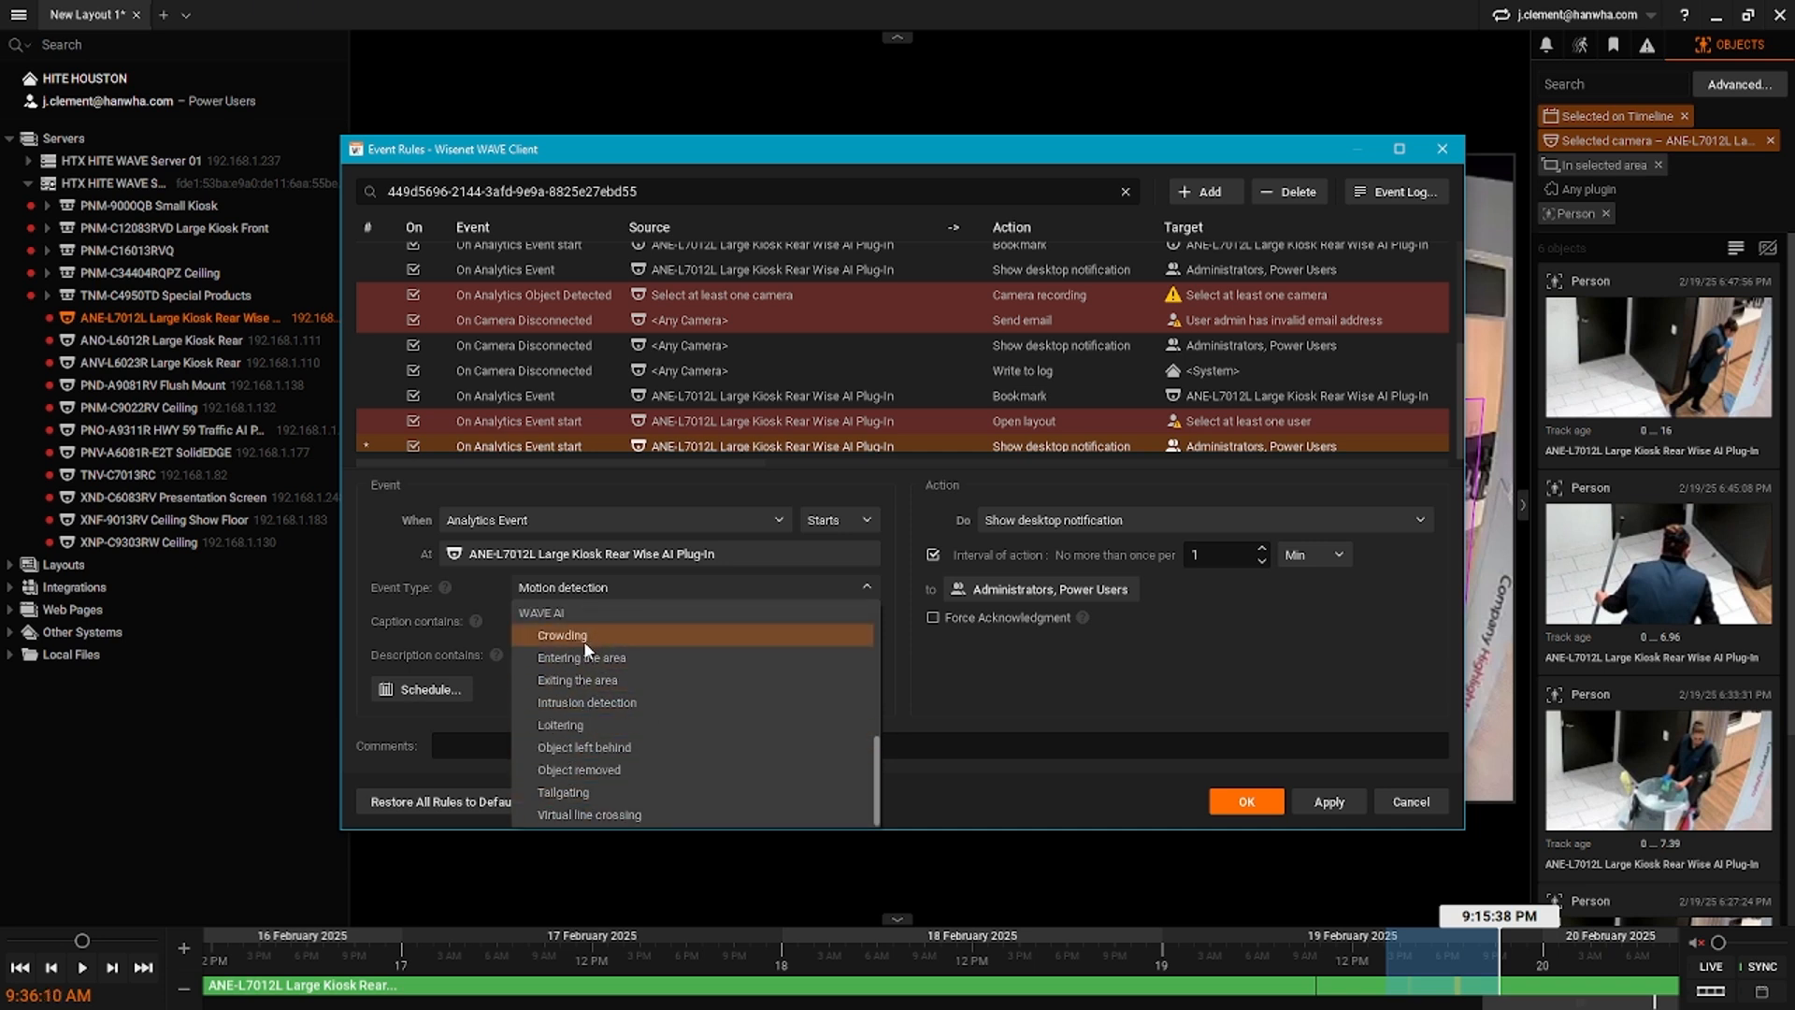
click(591, 723)
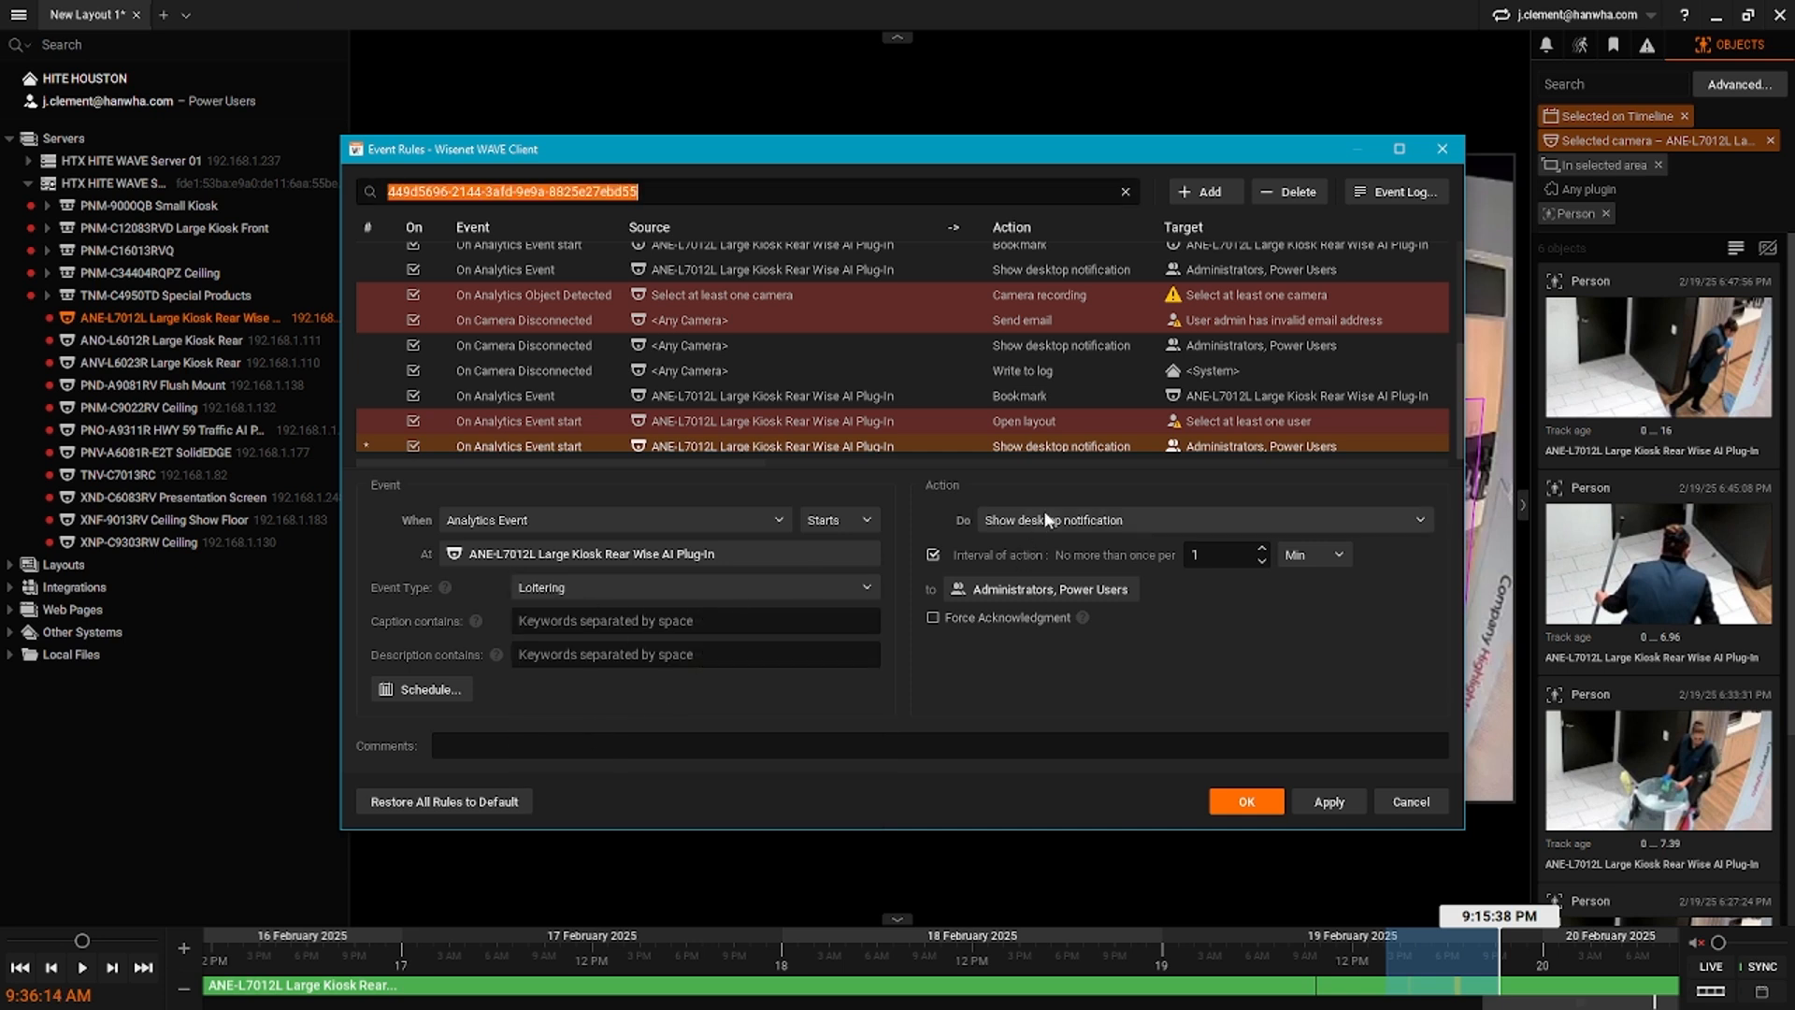
- Try the Bookmark, Send mobile notification and Show desktop notification actions for the loitering rule
click(1062, 526)
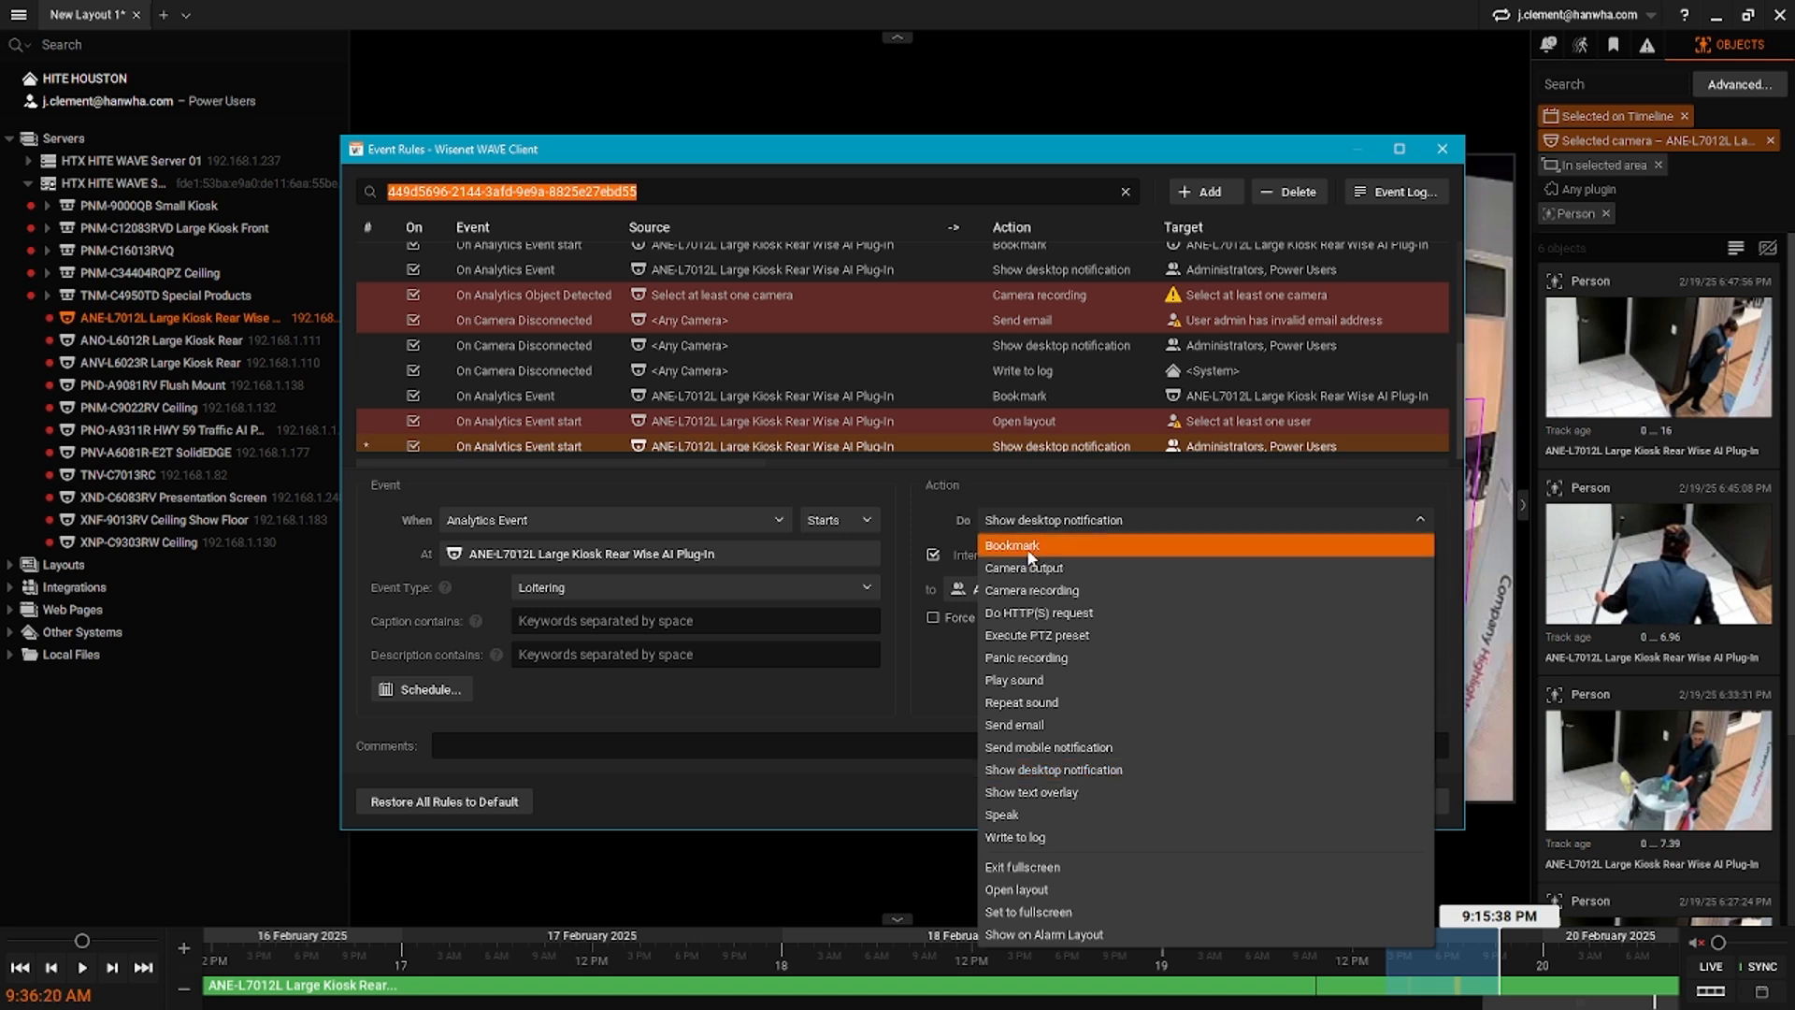
click(1029, 548)
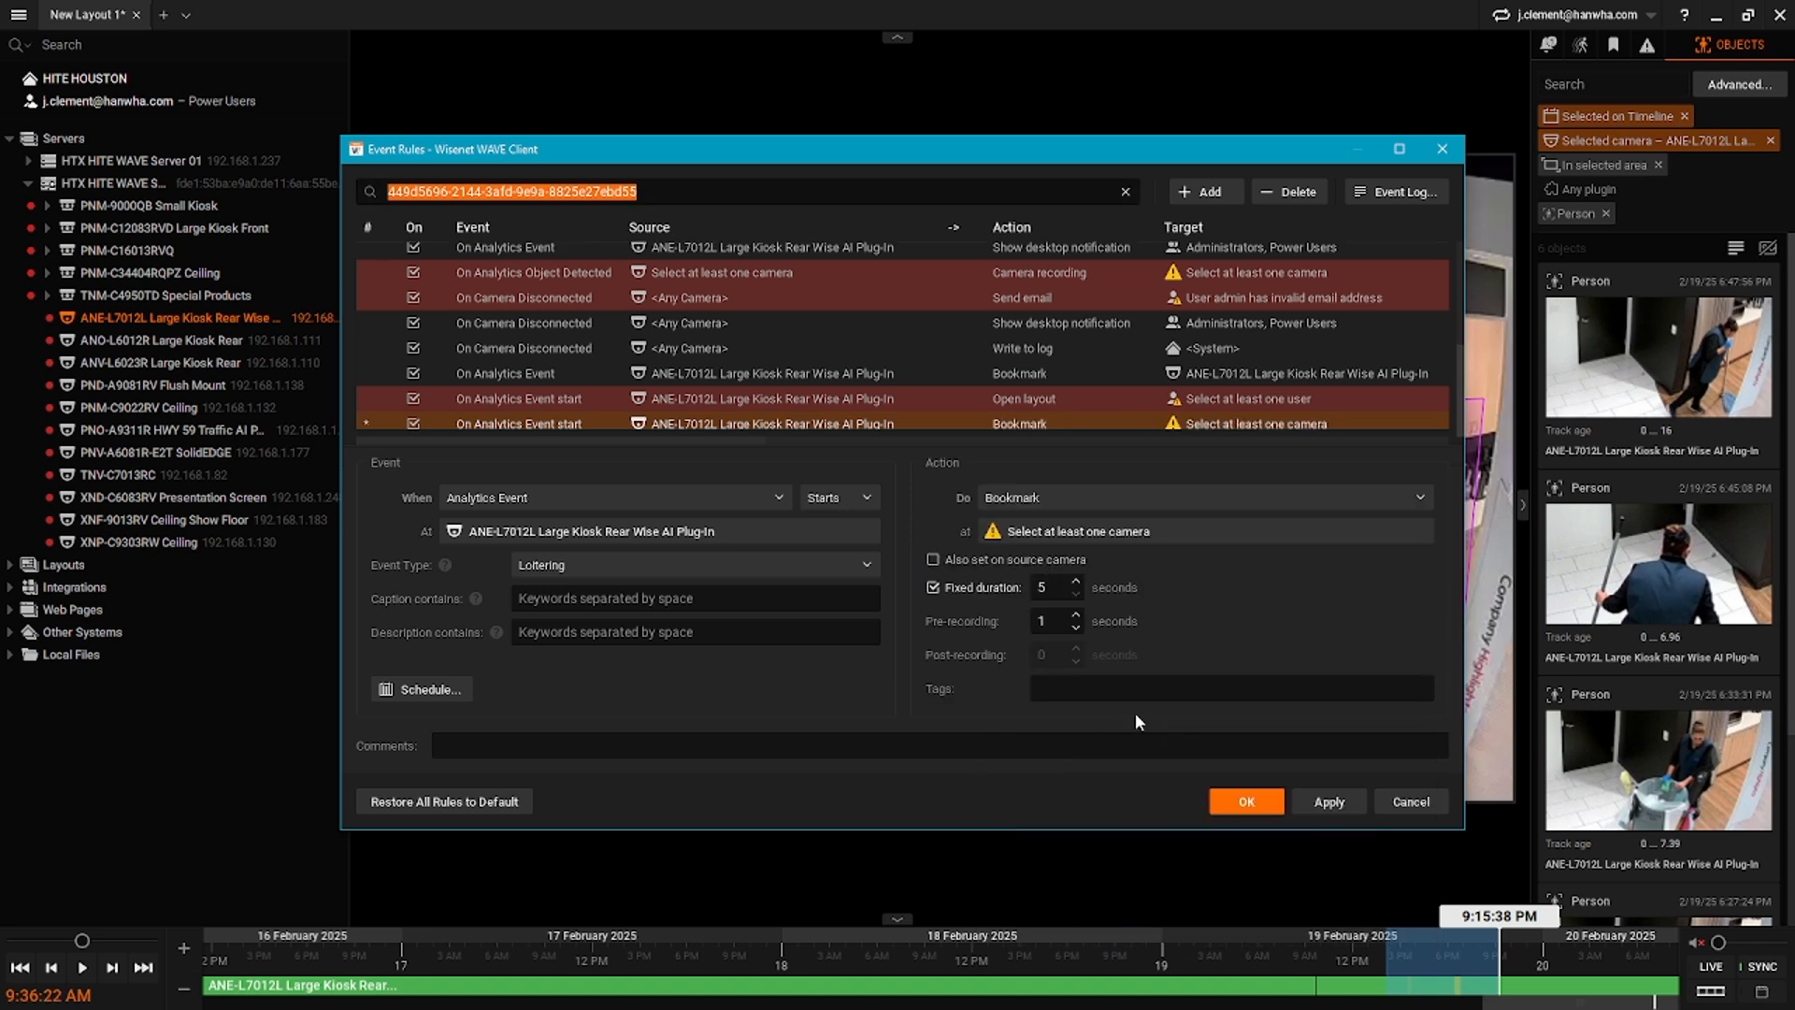
click(1128, 512)
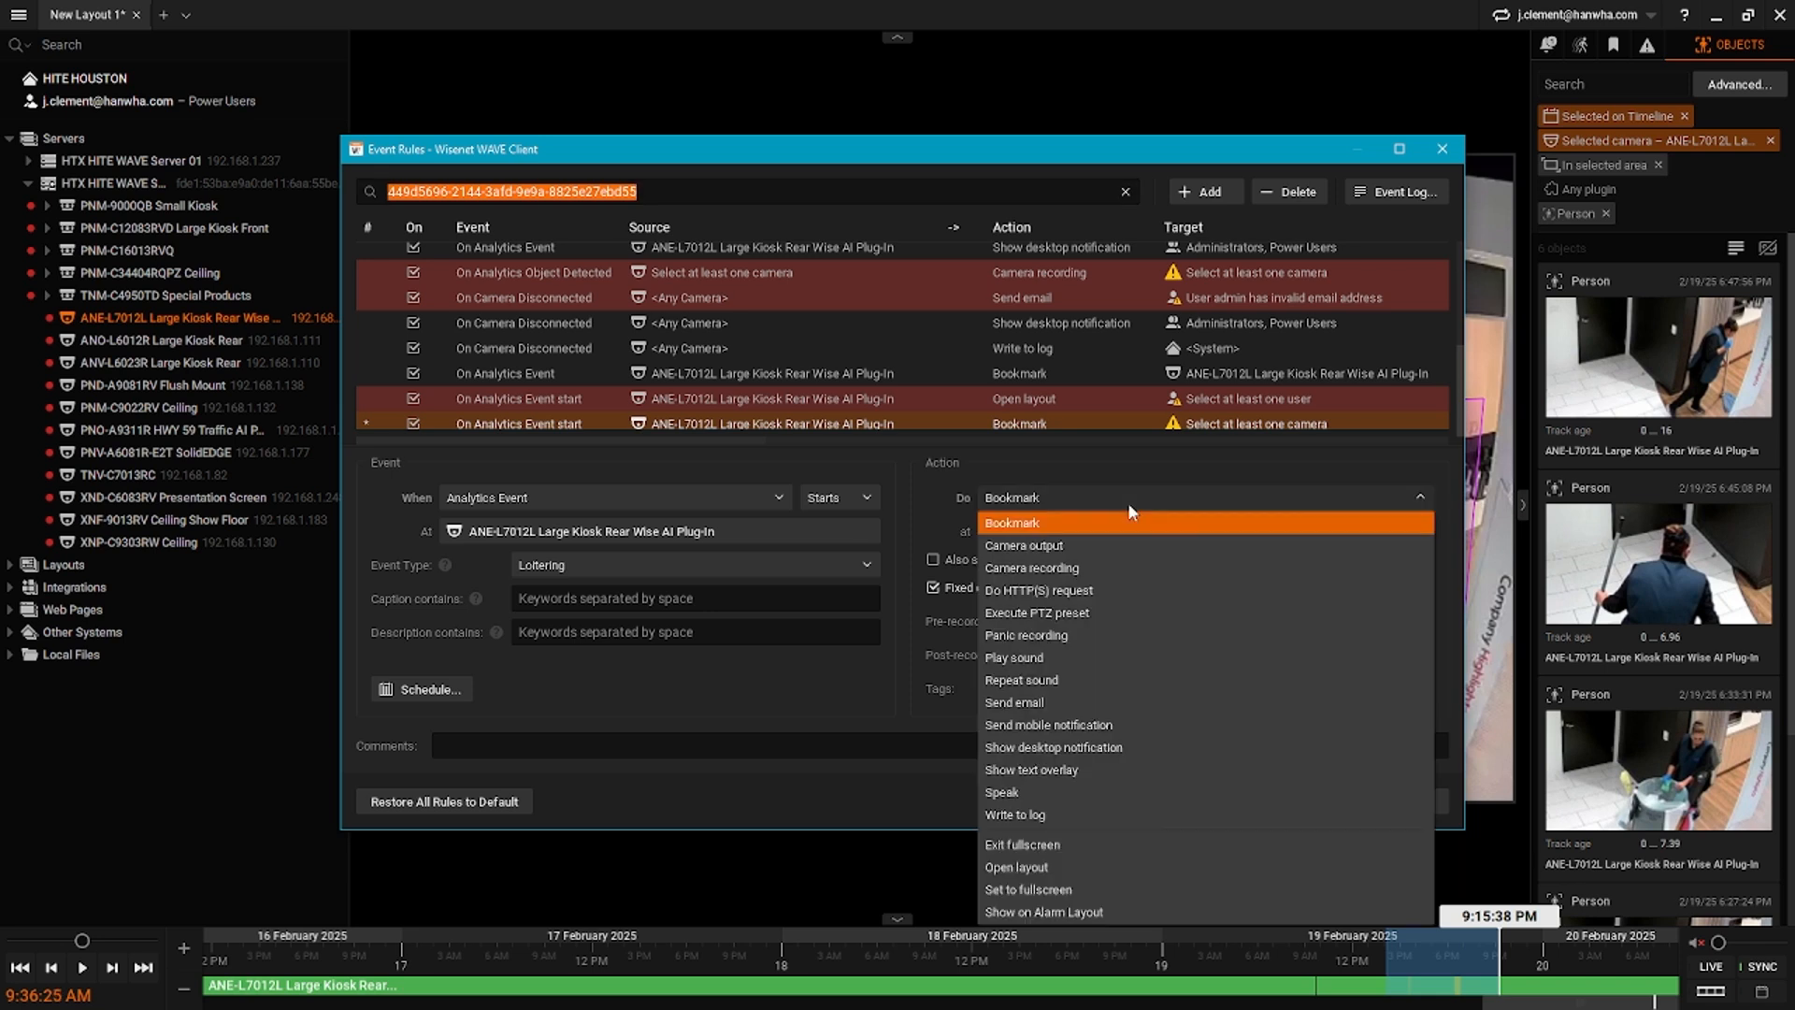
click(1089, 727)
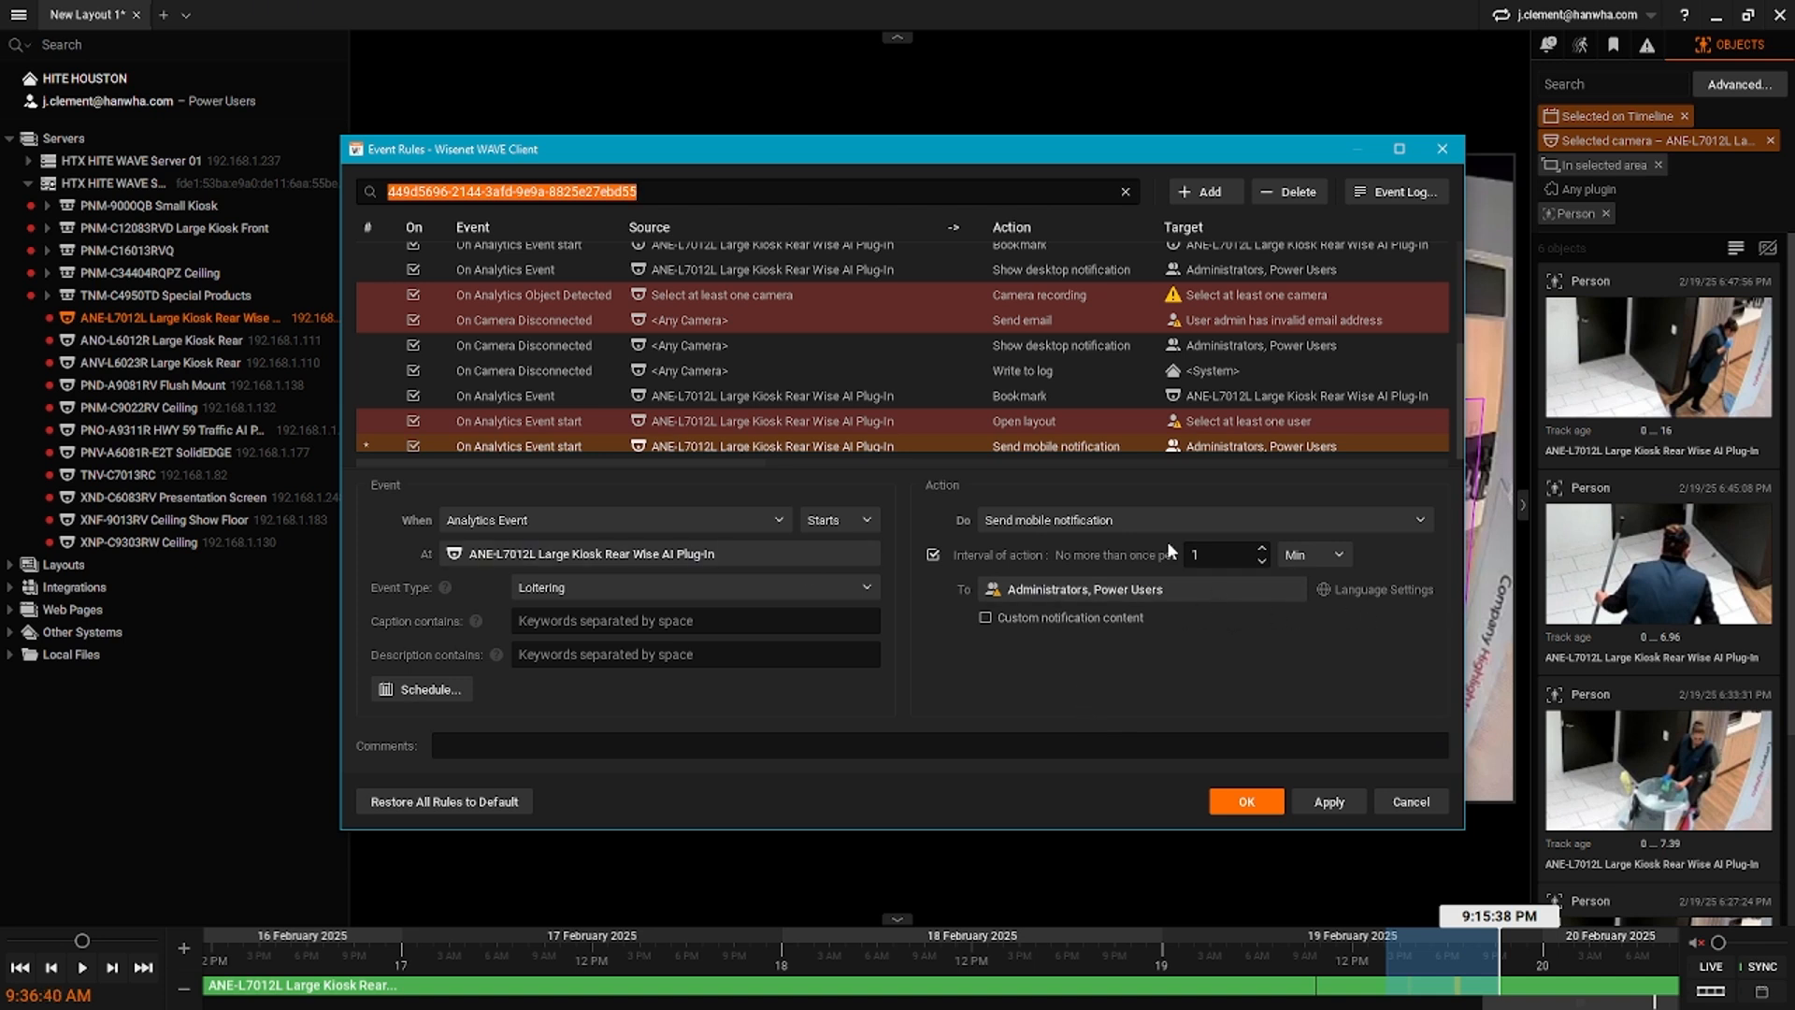
click(1146, 524)
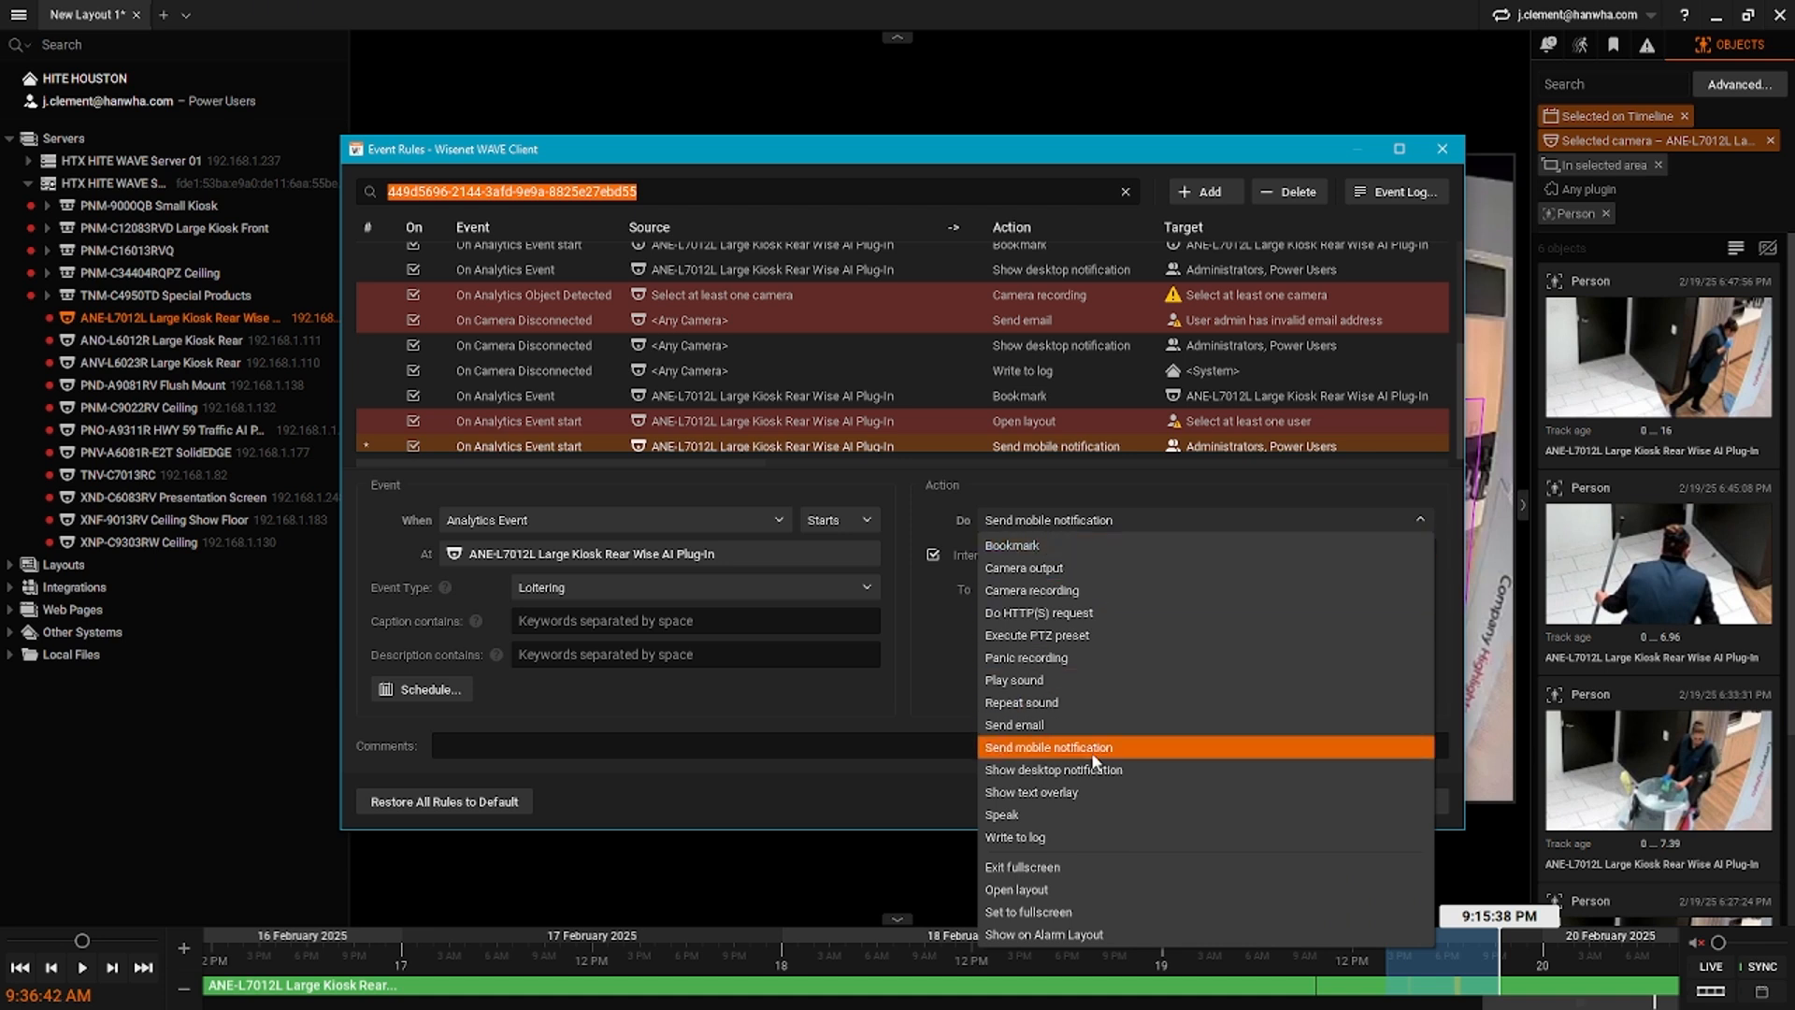
click(1090, 768)
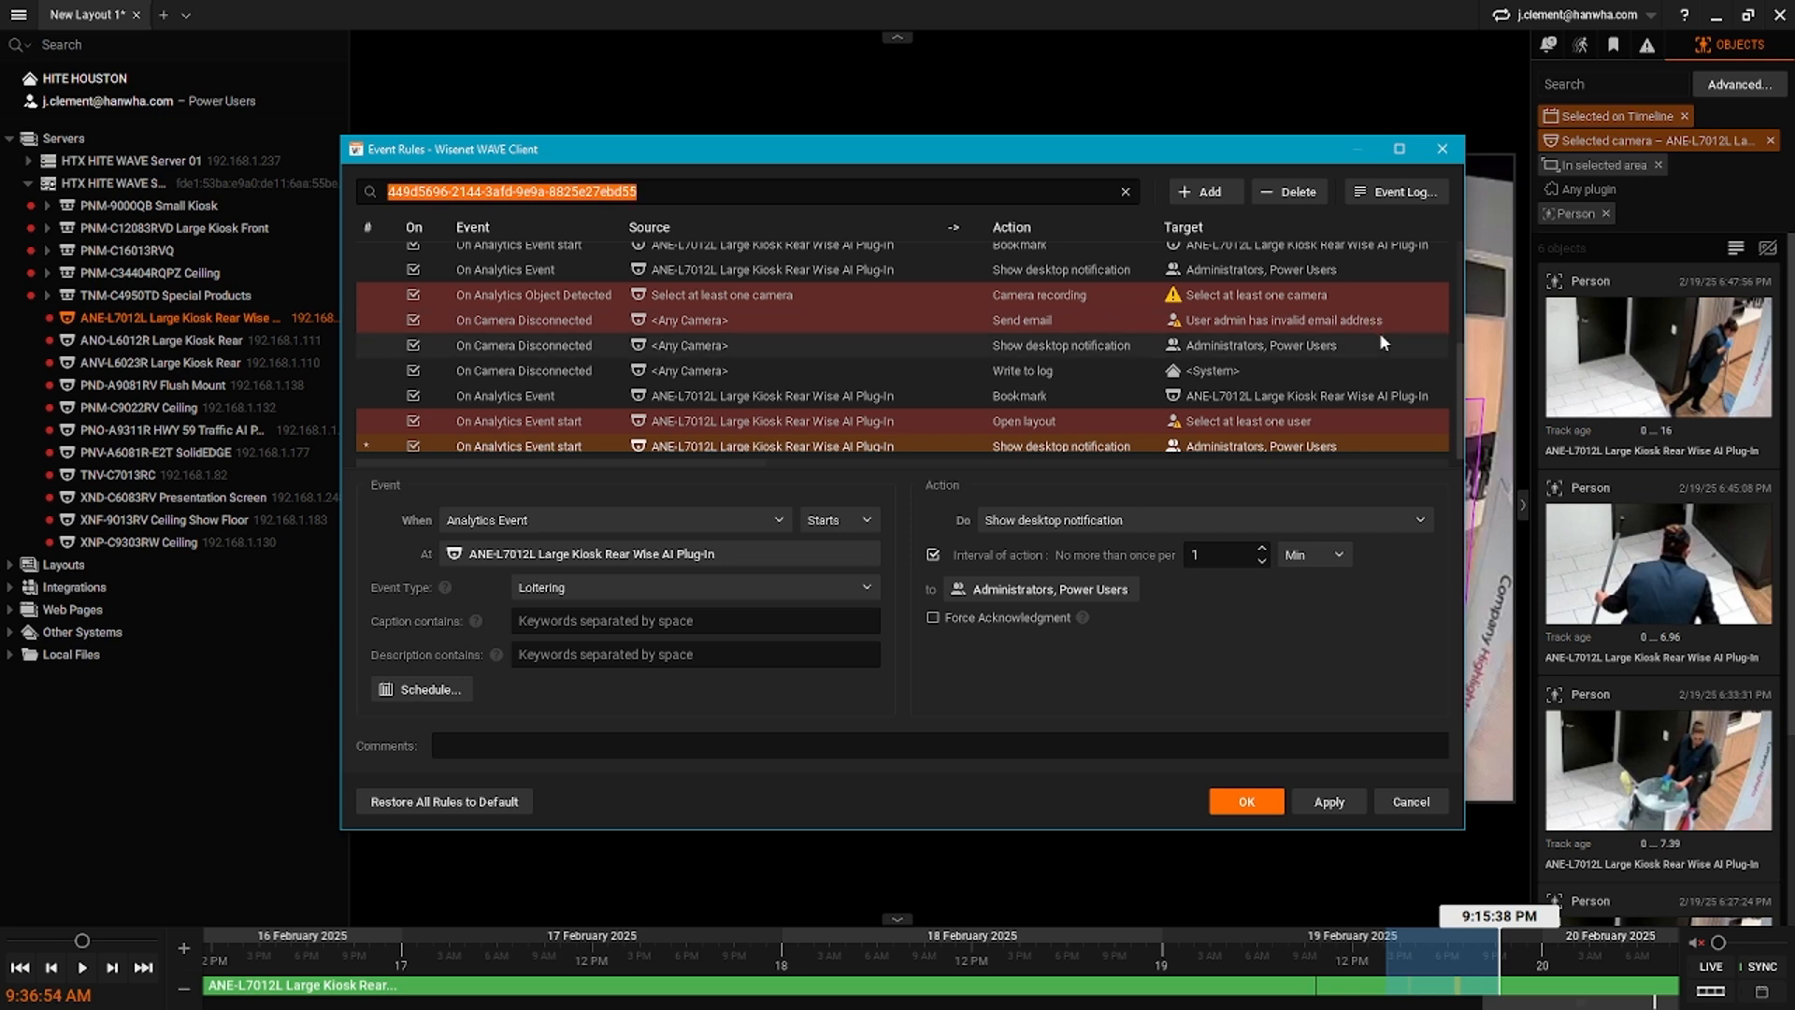
- Set the loitering rule's action to Play sound
click(1339, 520)
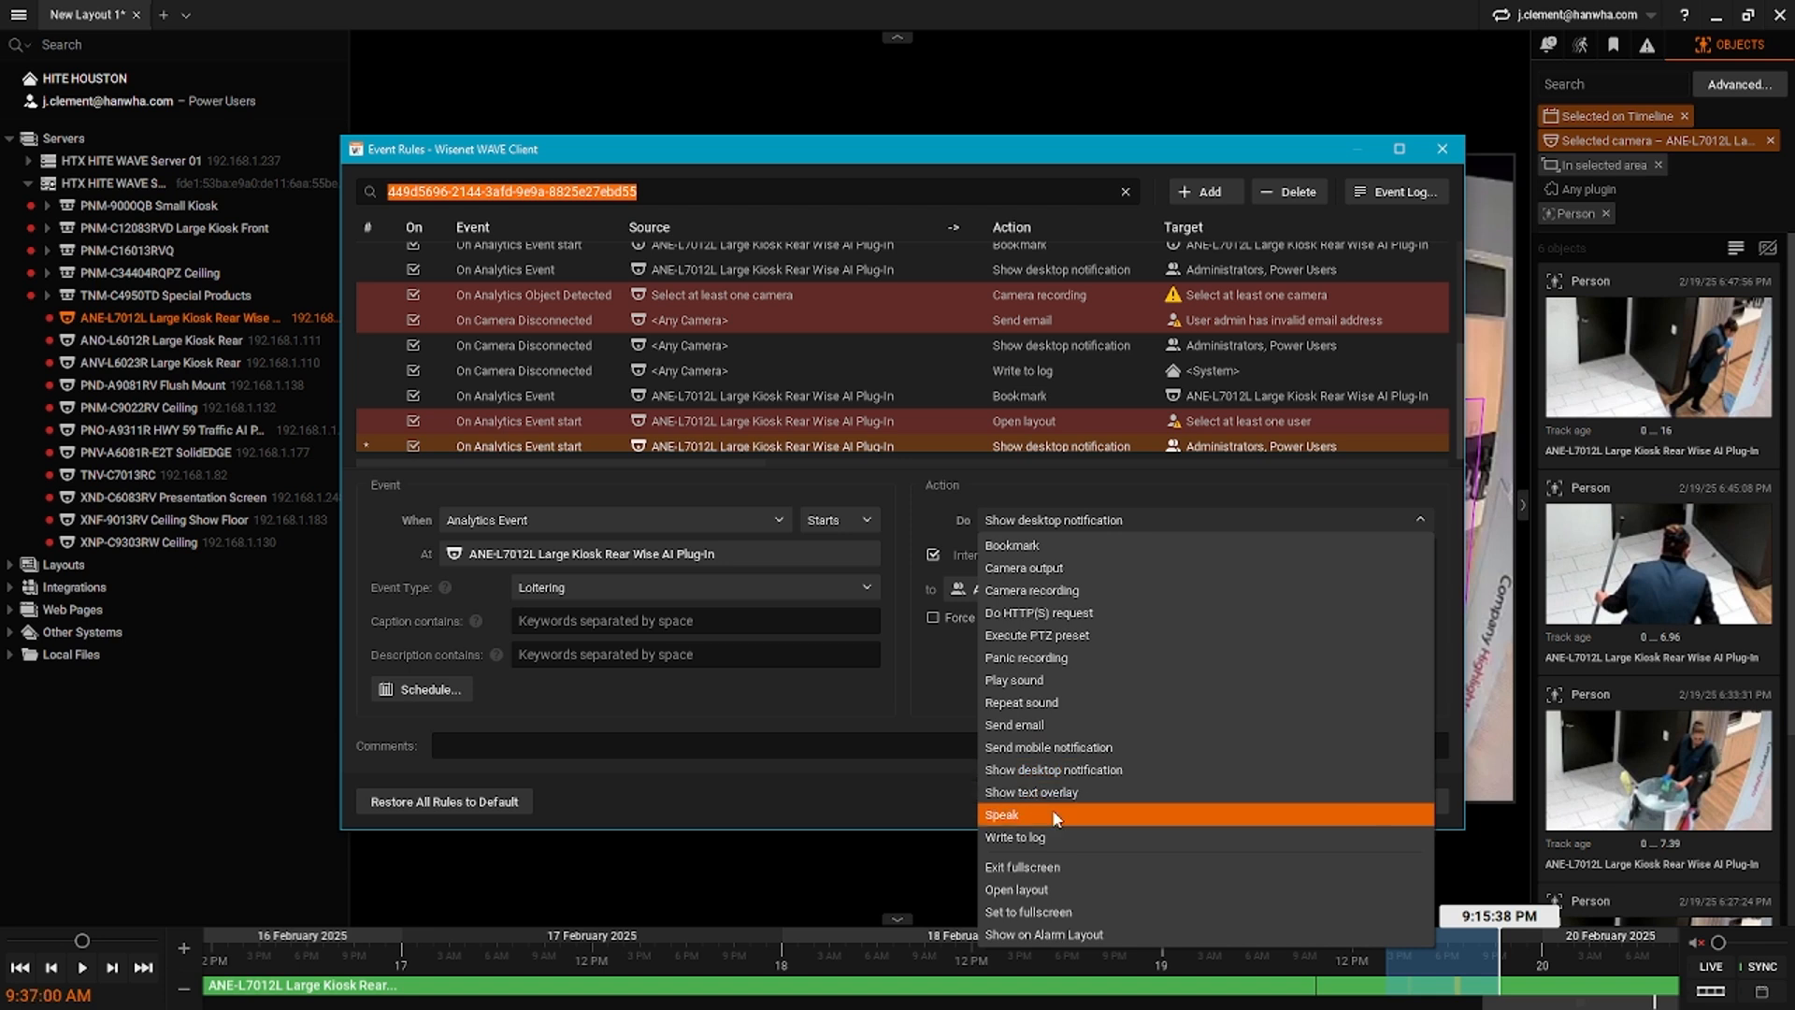
click(1022, 682)
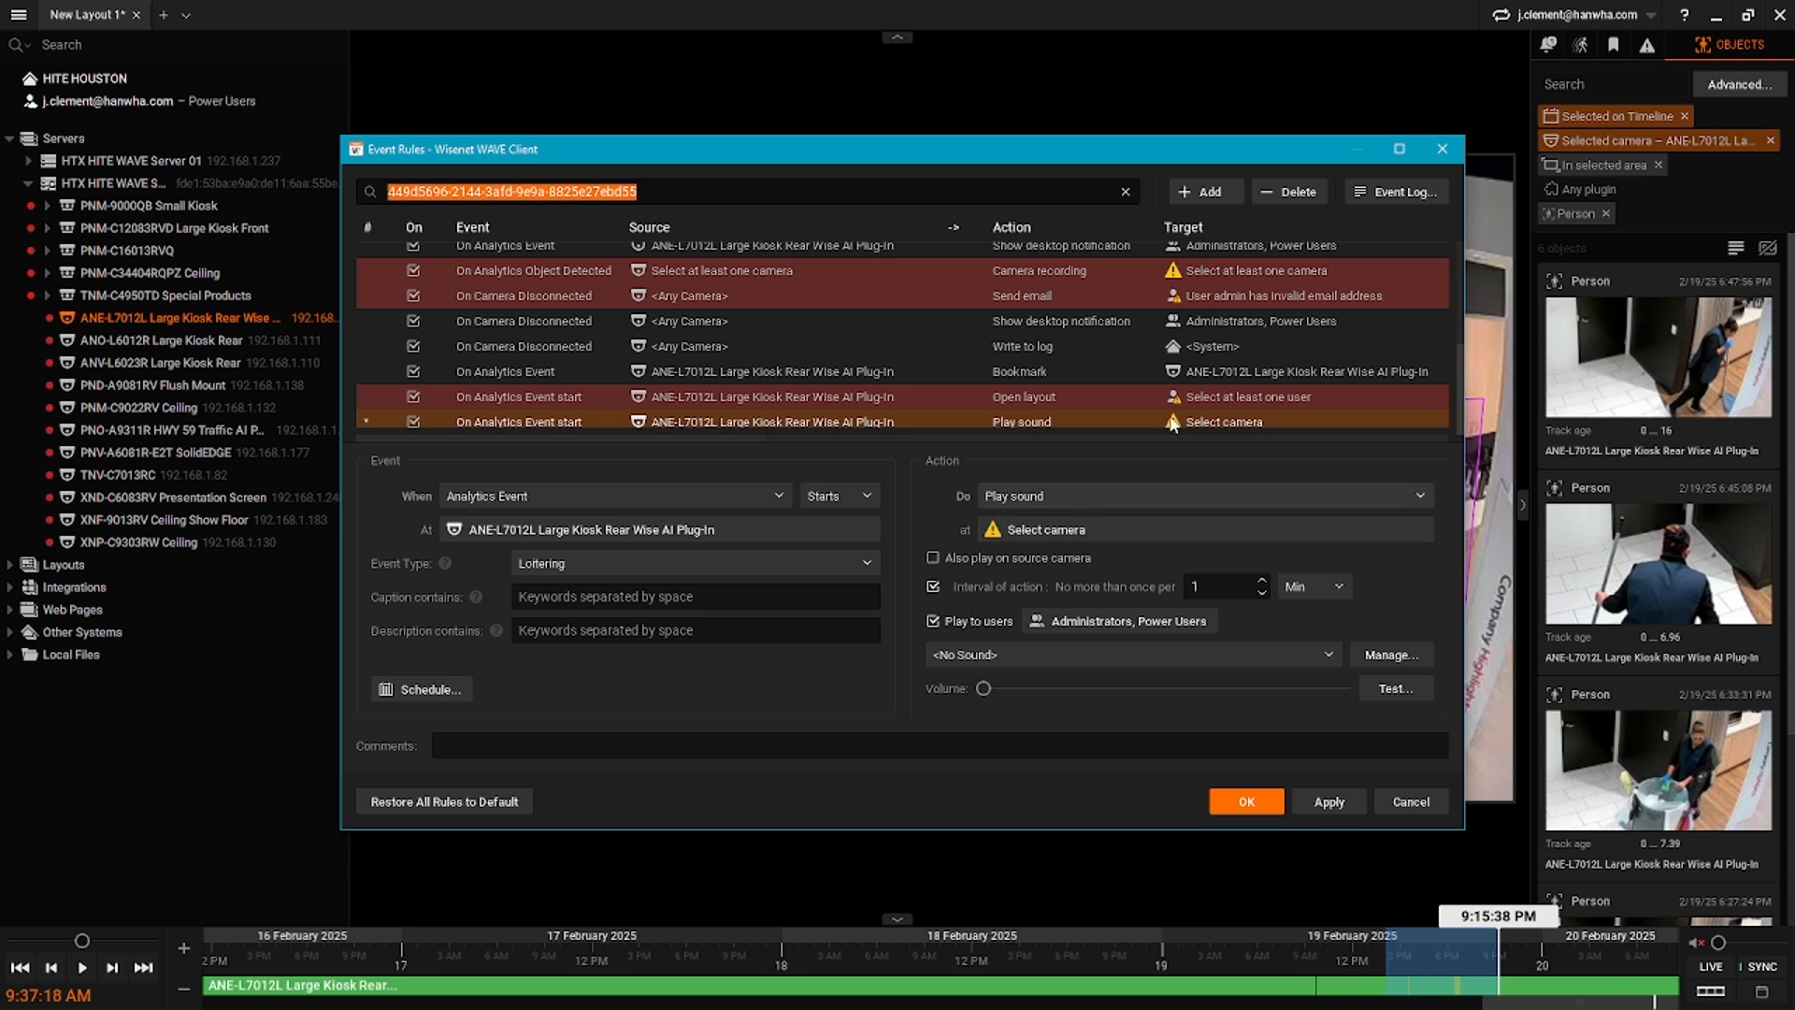
- Consult the user manual's Supported Events and Actions page, close it, and accept the event rules
click(1686, 17)
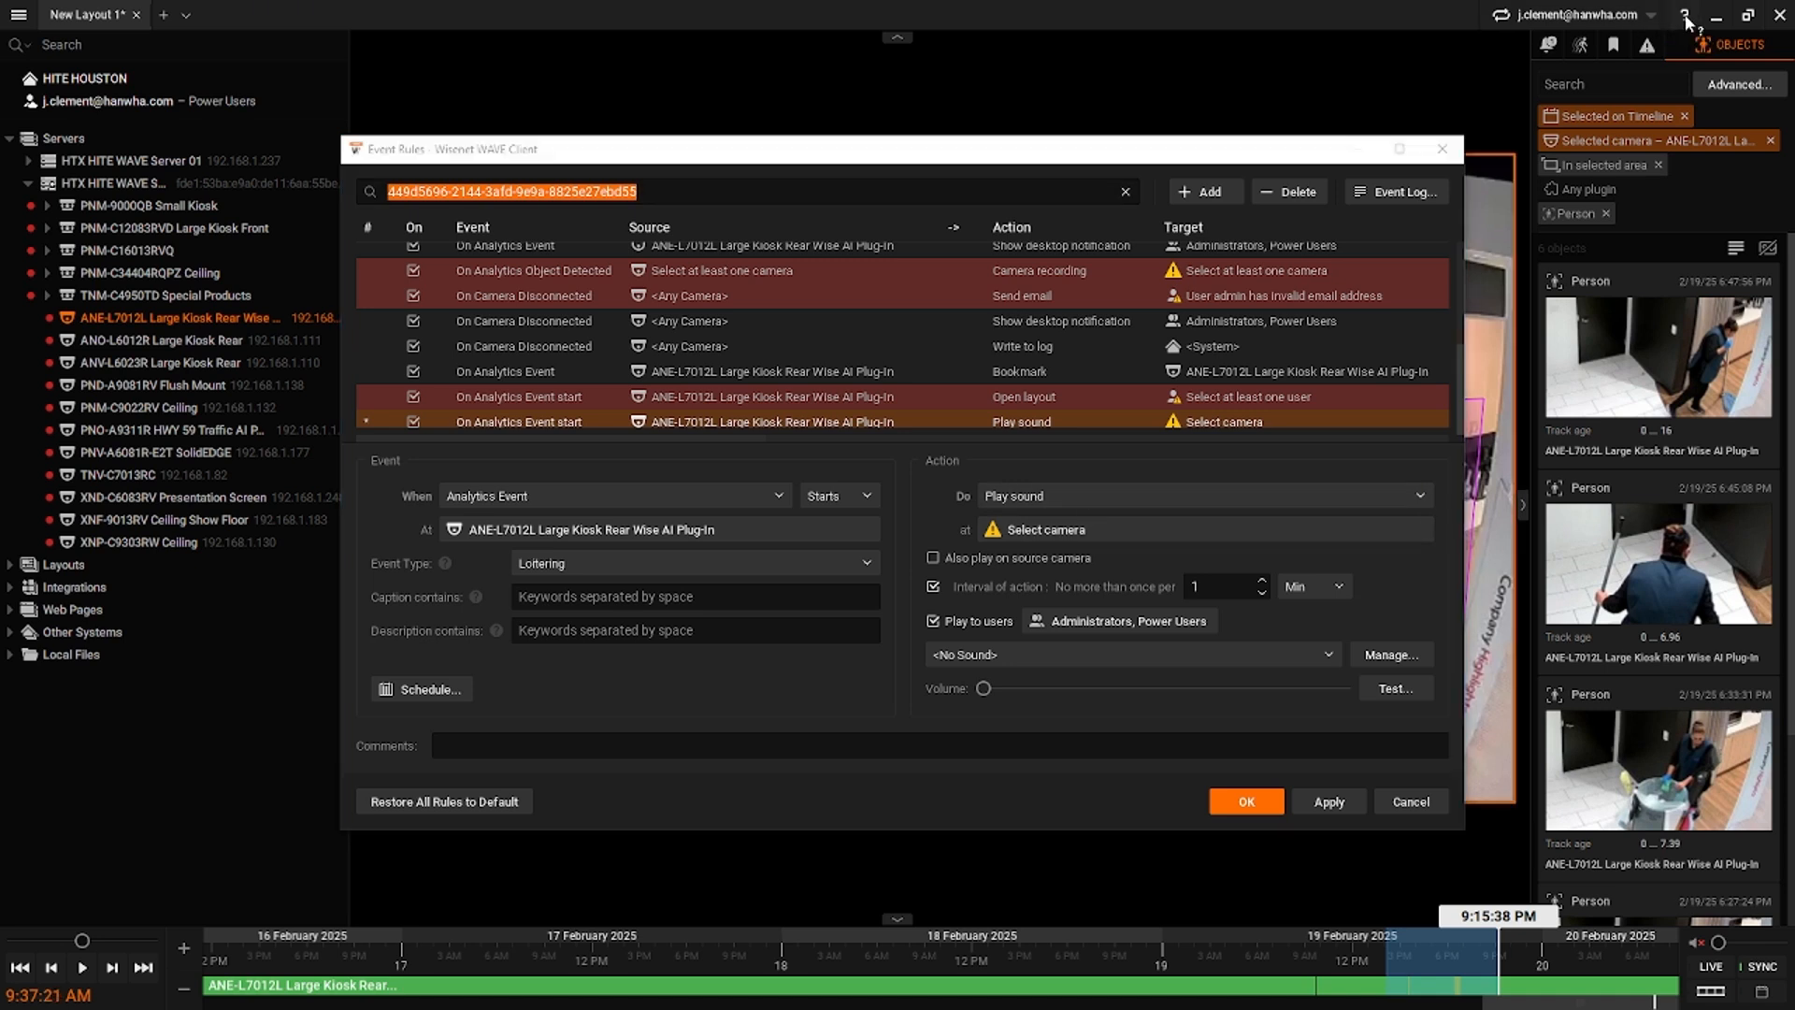
click(1113, 499)
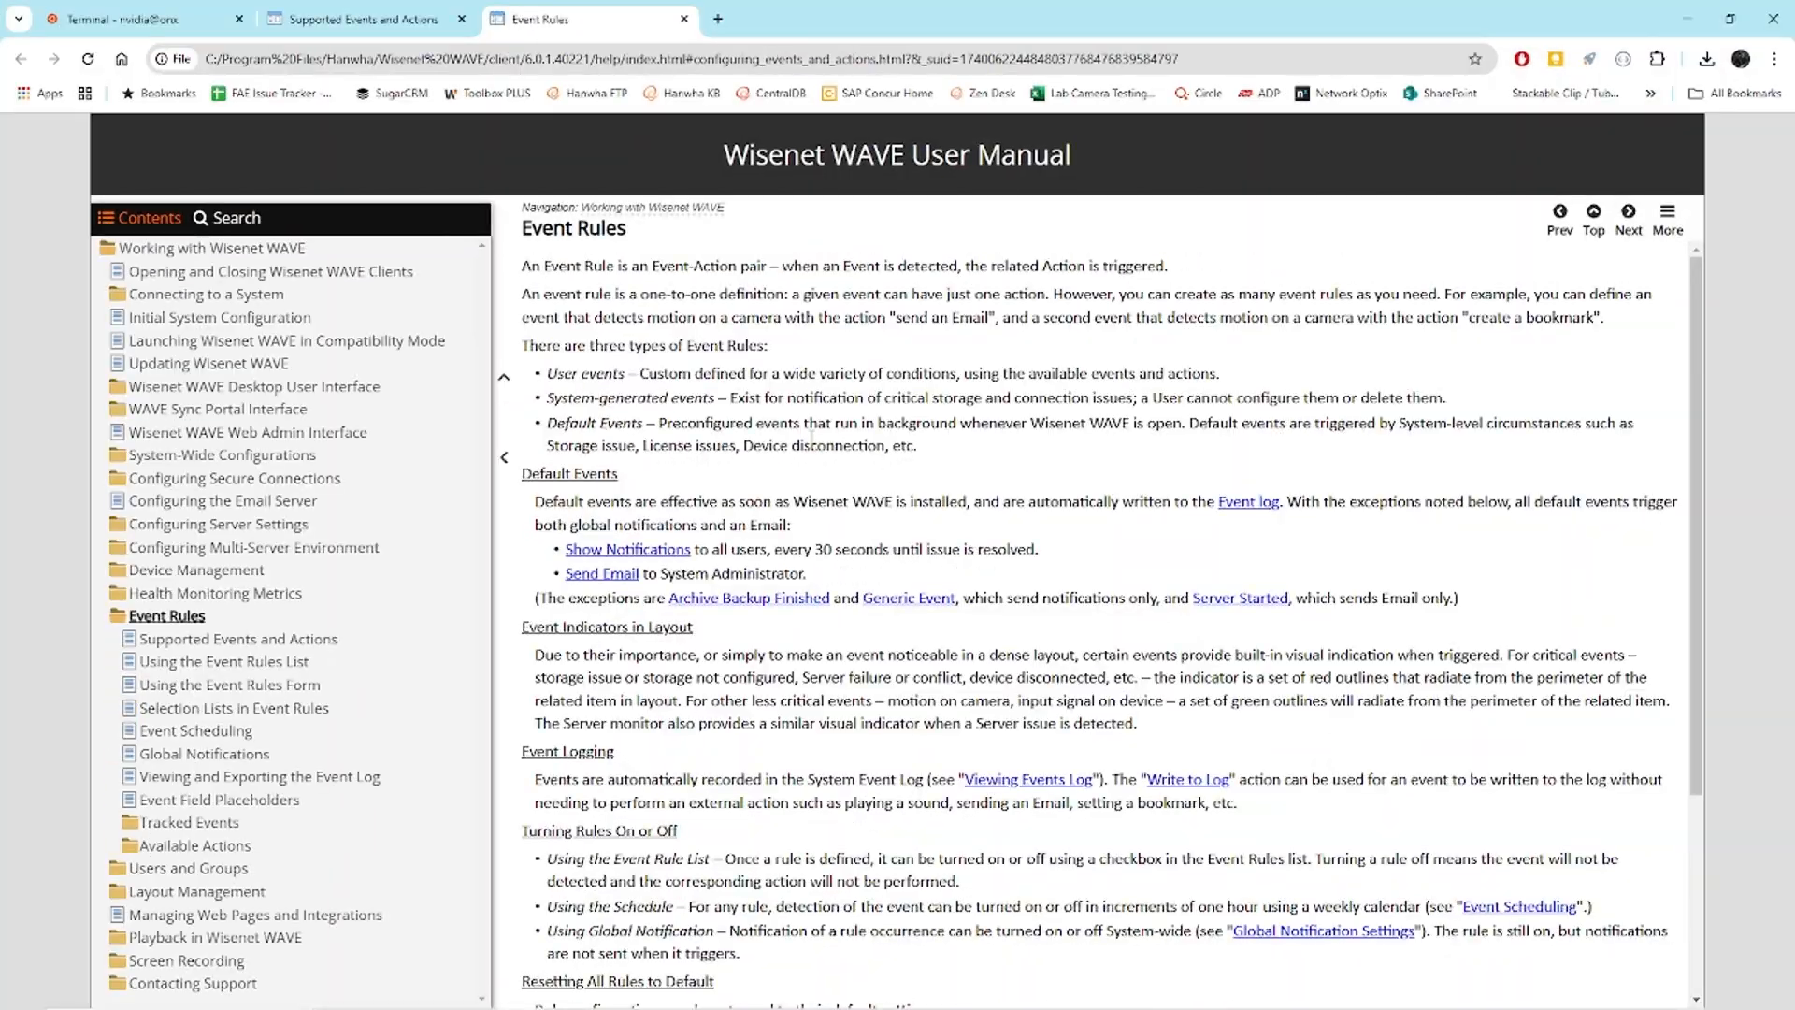
click(217, 645)
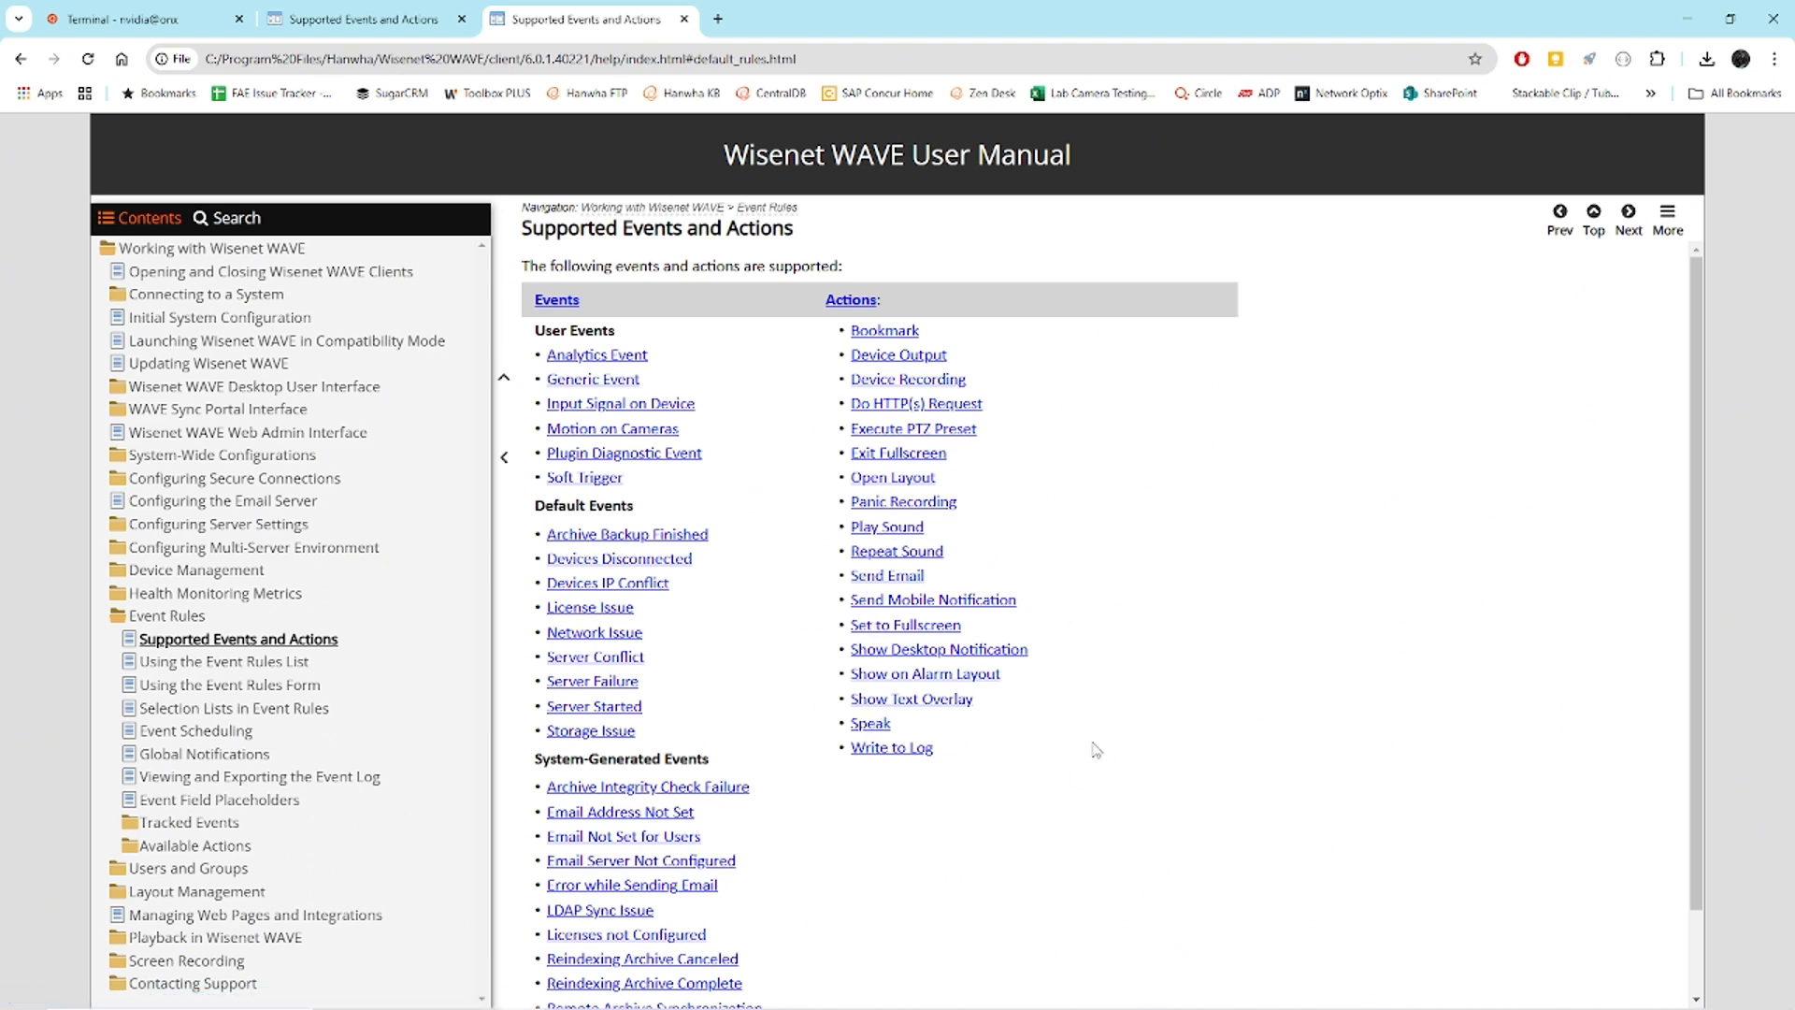
click(682, 21)
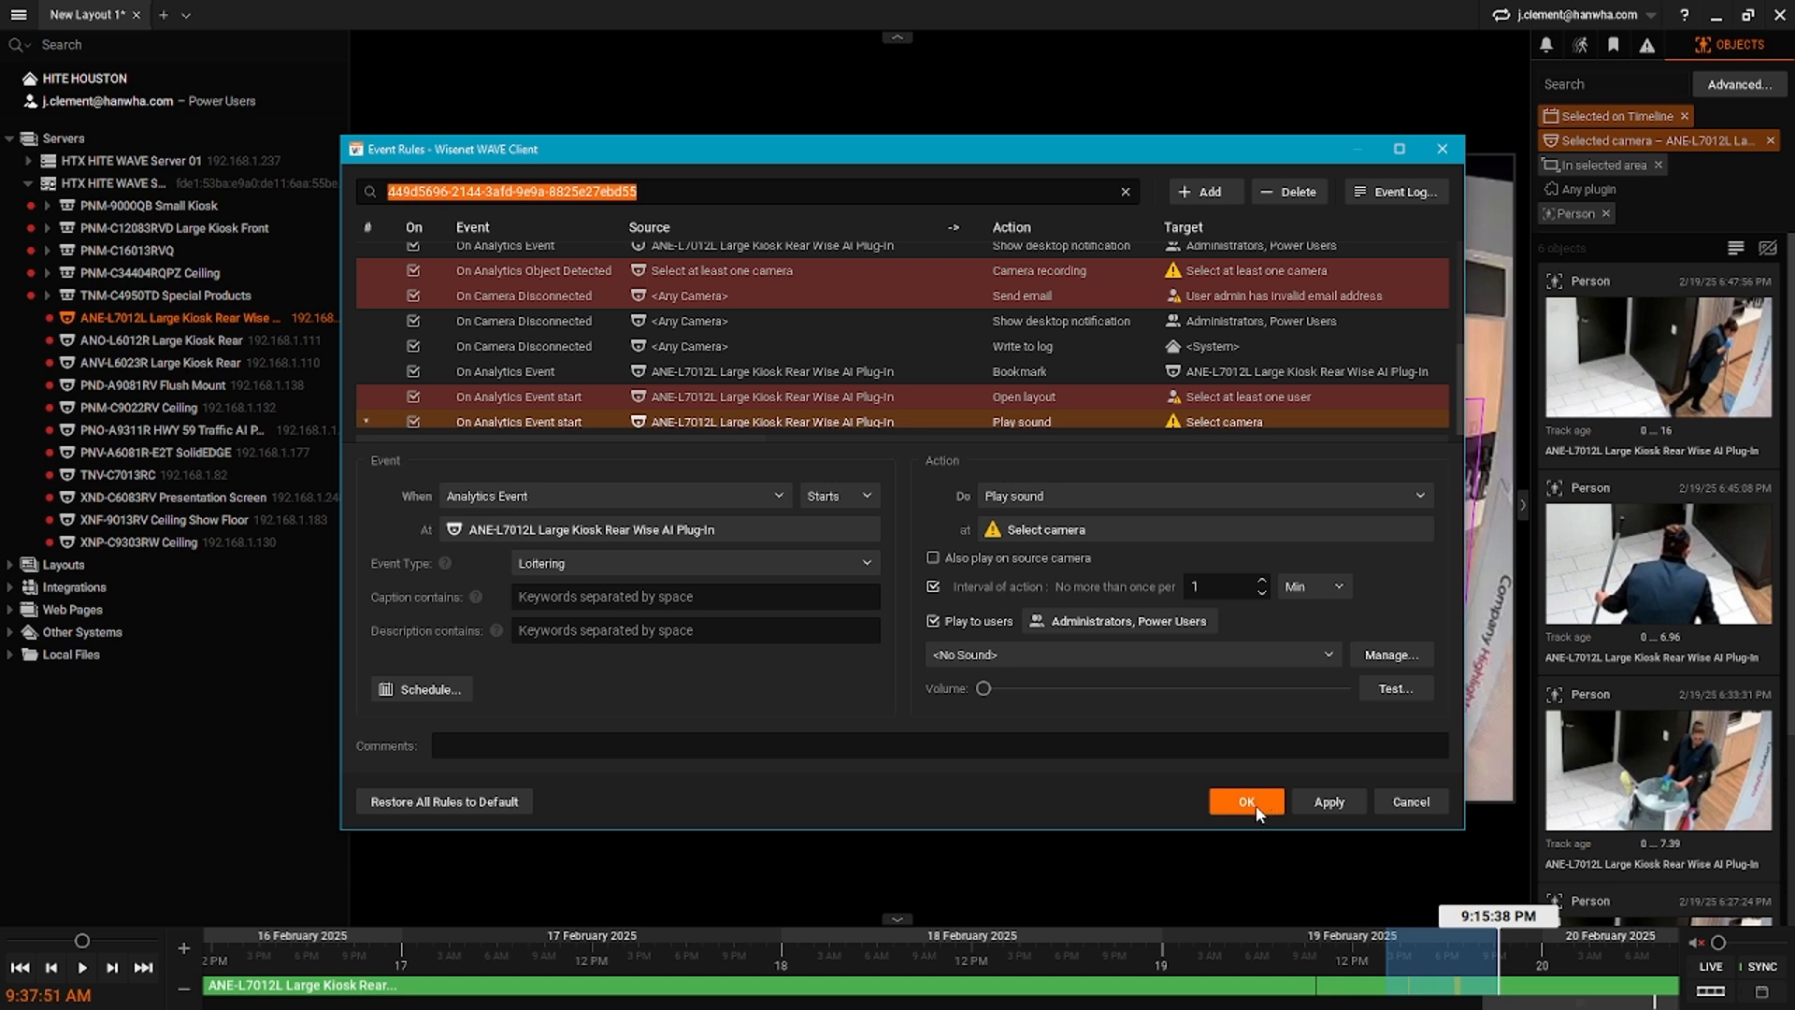
click(1254, 797)
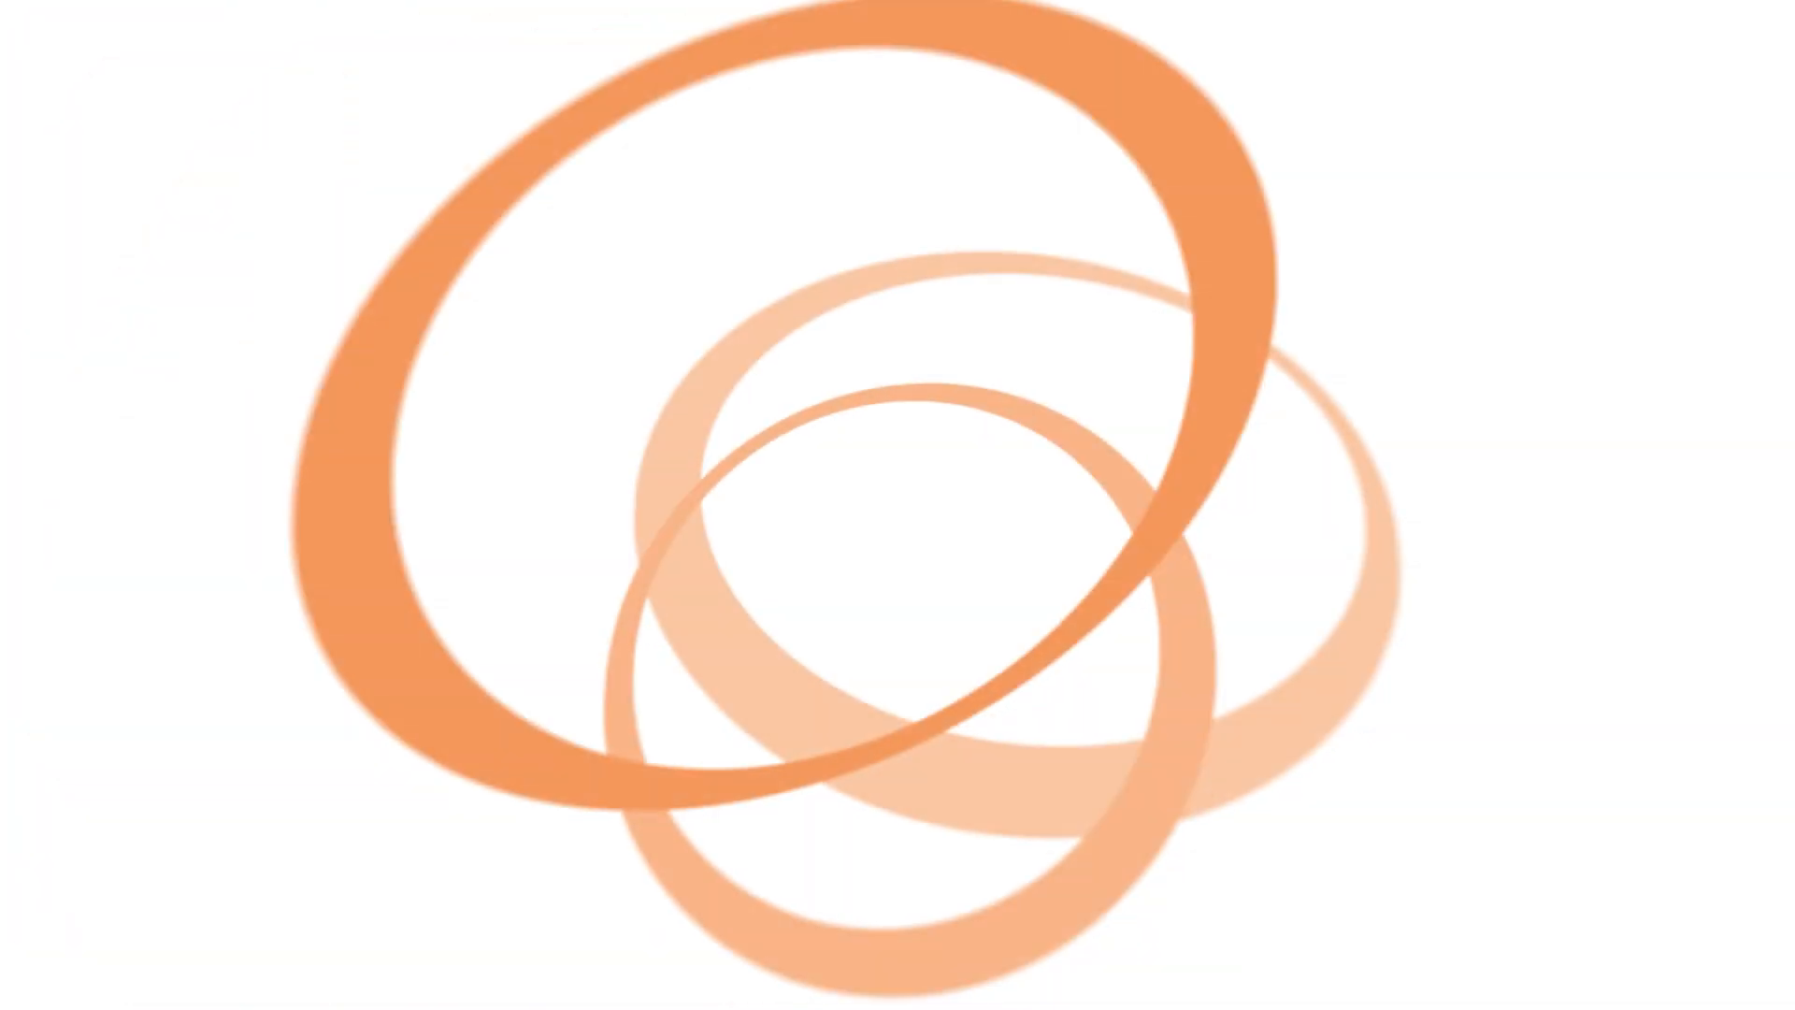